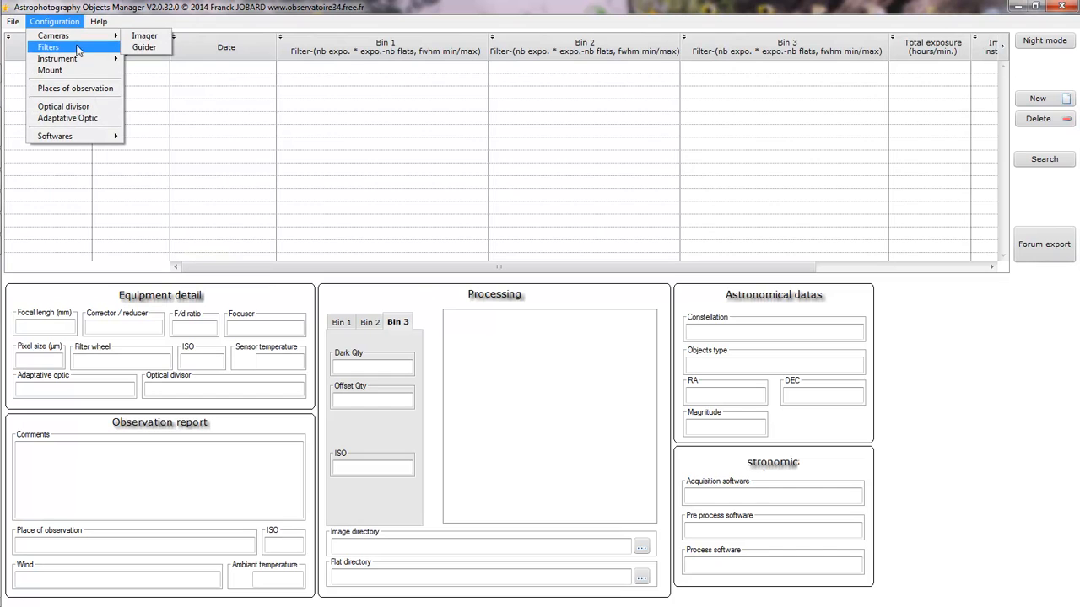
pyautogui.moveTo(82, 60)
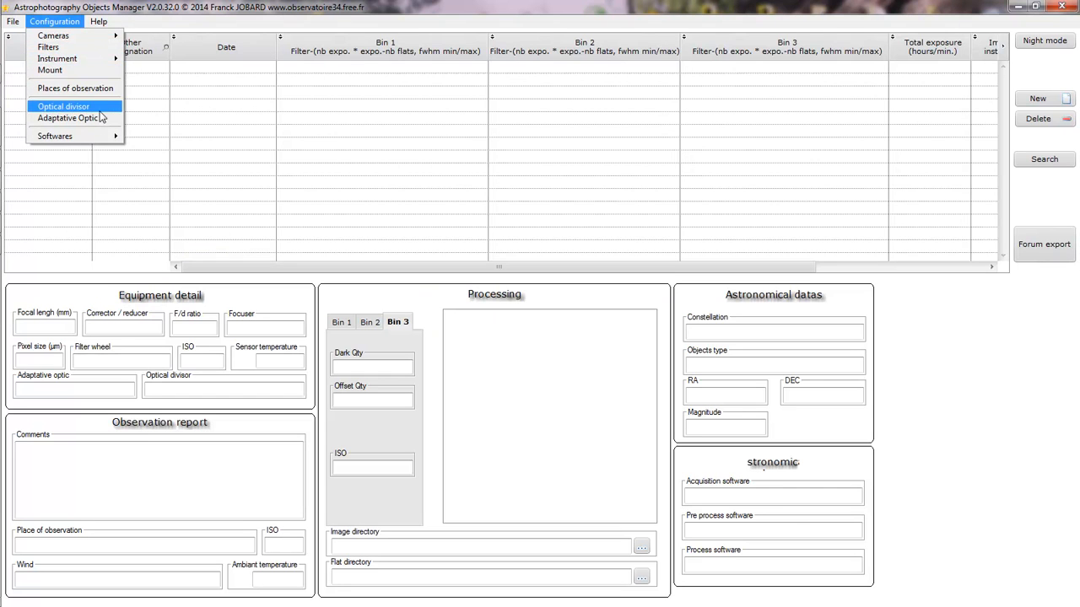
pyautogui.moveTo(105, 138)
pyautogui.click(282, 38)
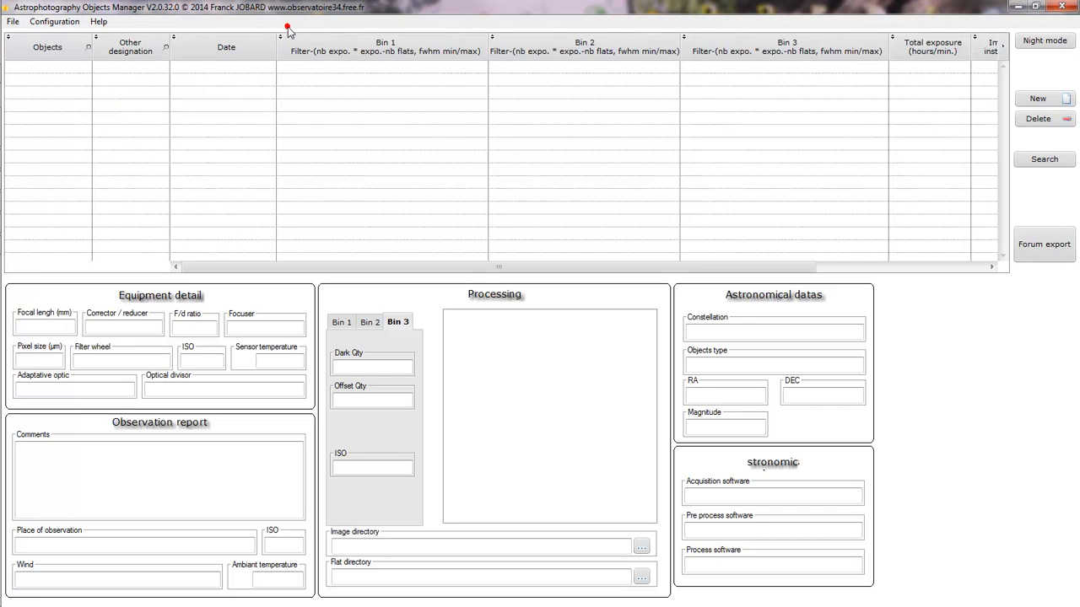
# - Start a new object record and move its parameter window aside
pyautogui.click(1041, 100)
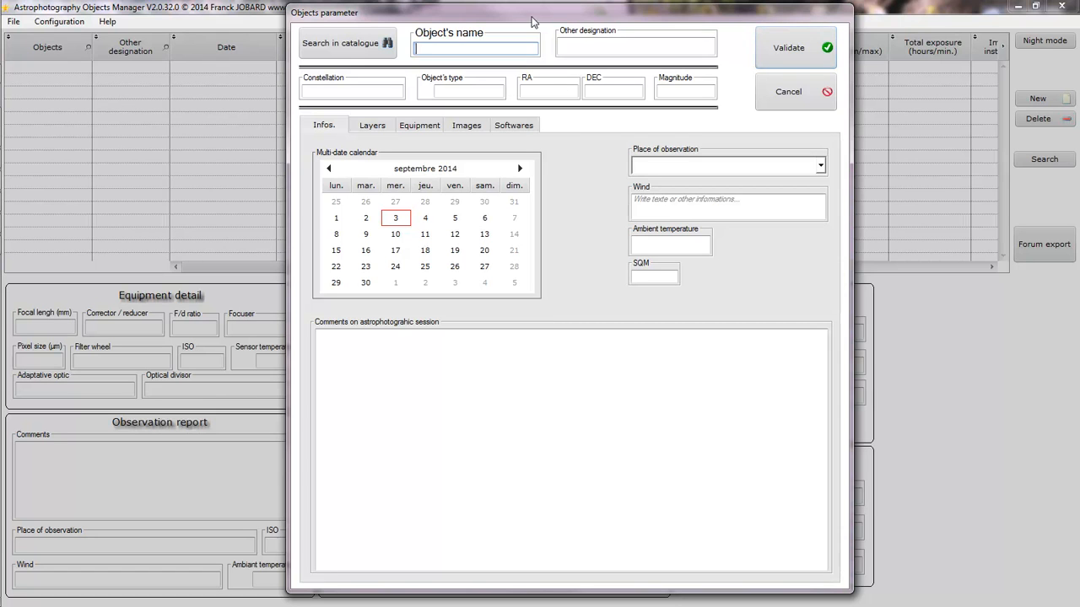
pyautogui.moveTo(532, 17); pyautogui.dragTo(1078, 17)
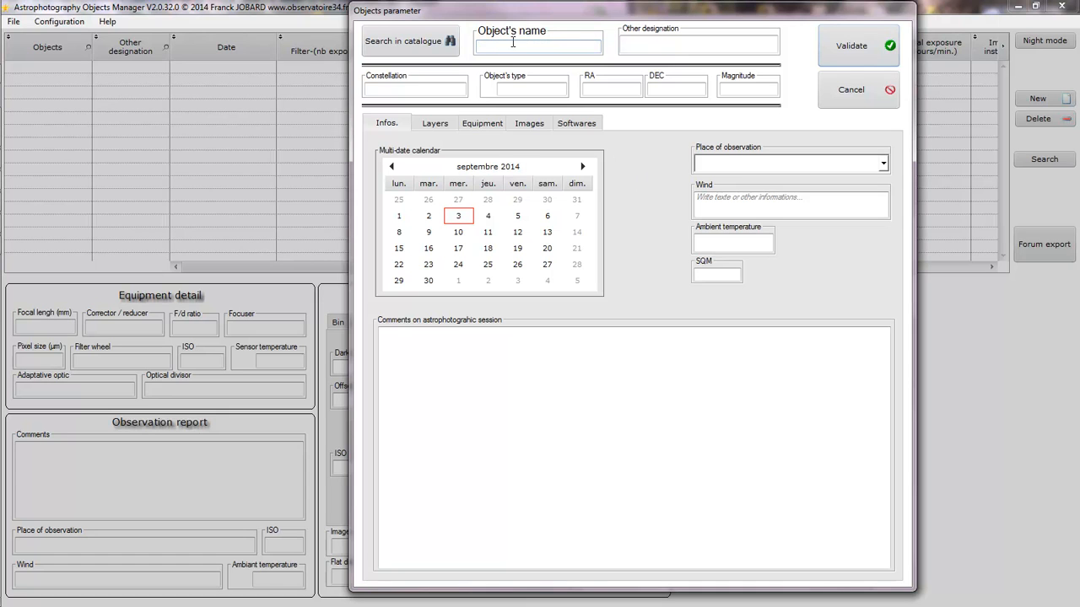
pyautogui.write('gfhgjkfhsdjgkhfdl')
pyautogui.click(659, 44)
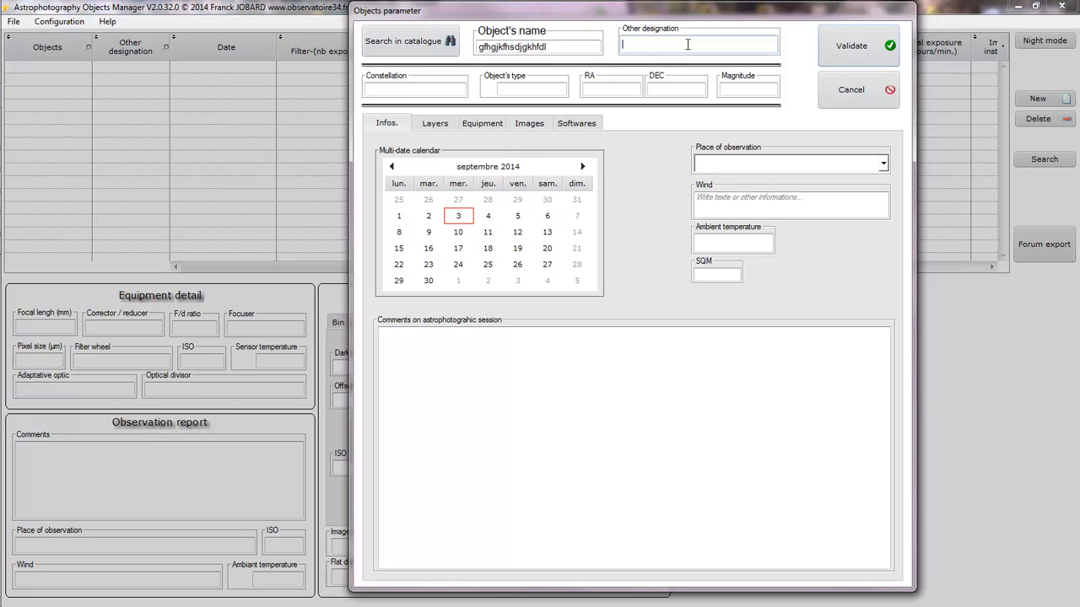
pyautogui.doubleClick(574, 46)
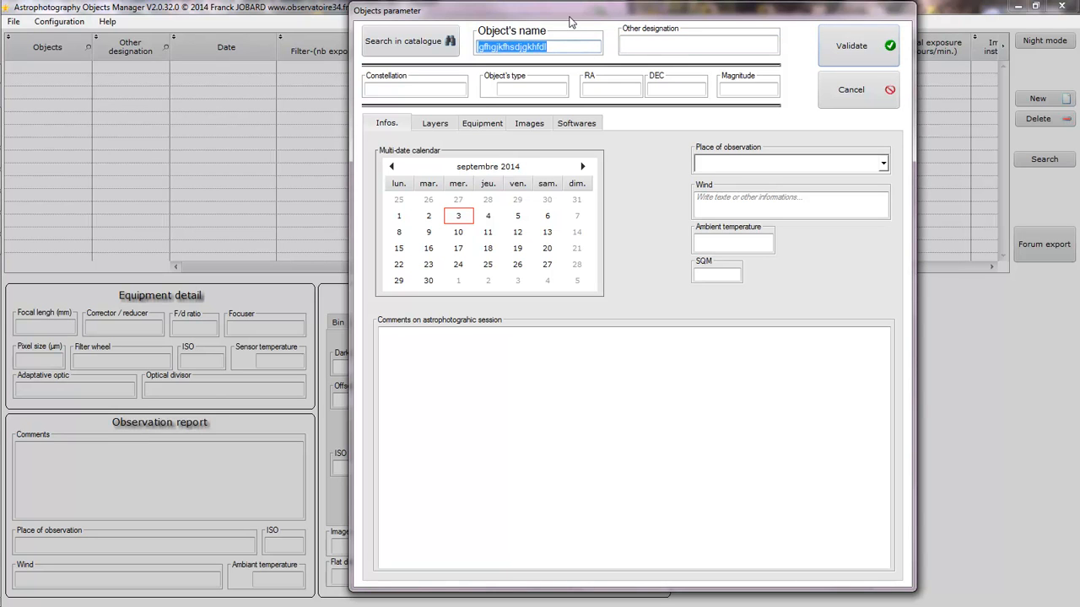
pyautogui.press('BackSpace')
pyautogui.click(440, 86)
pyautogui.click(508, 88)
pyautogui.click(631, 90)
pyautogui.click(657, 90)
pyautogui.click(732, 85)
pyautogui.click(689, 43)
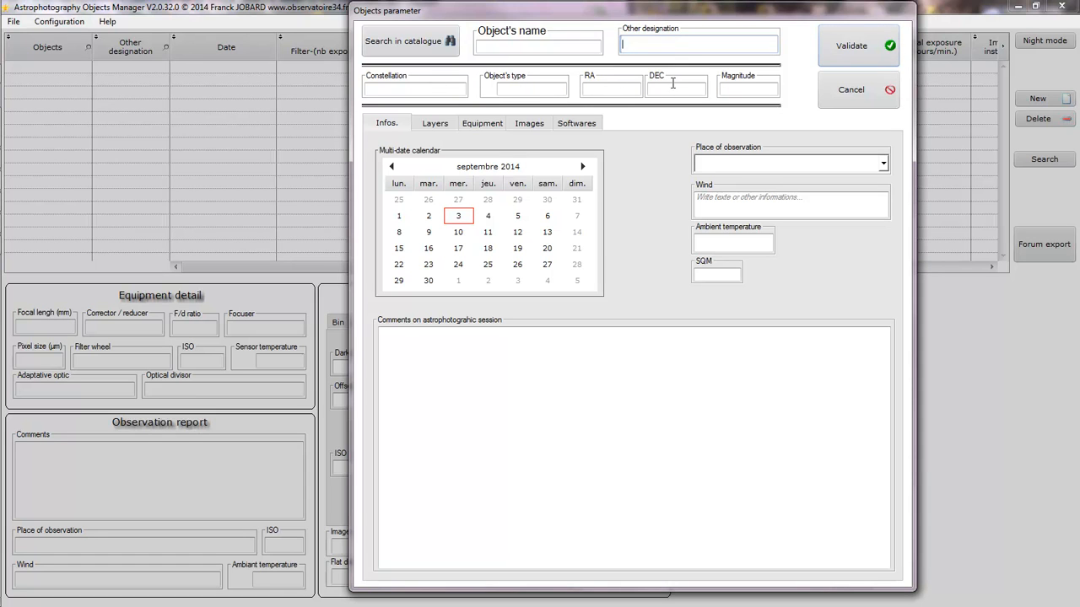
pyautogui.click(721, 42)
pyautogui.click(506, 49)
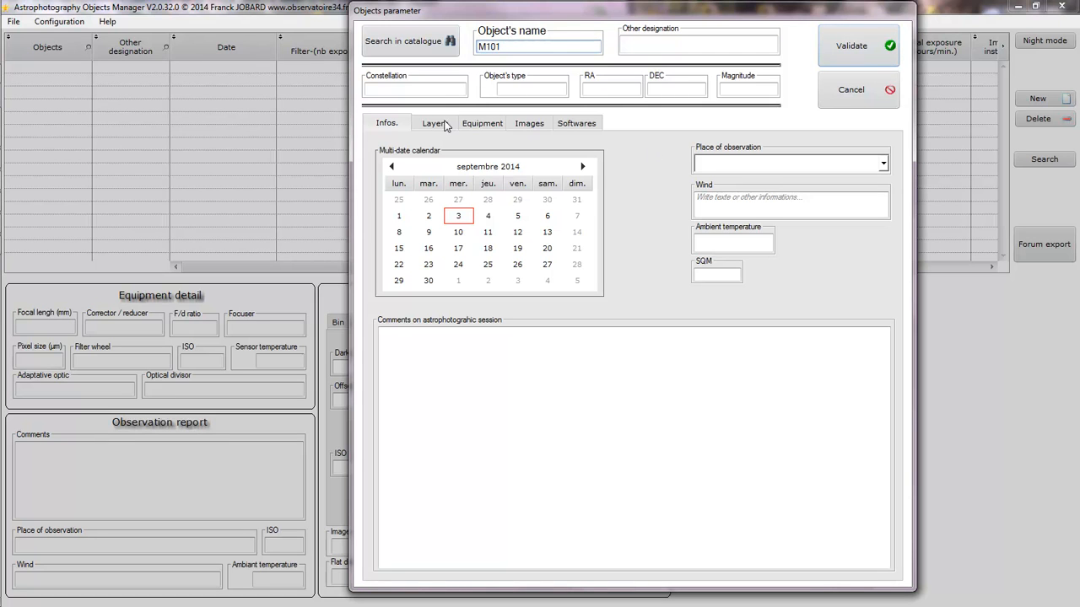
pyautogui.click(673, 47)
pyautogui.click(433, 85)
pyautogui.click(516, 94)
pyautogui.click(642, 84)
pyautogui.click(724, 88)
pyautogui.click(682, 46)
pyautogui.click(529, 46)
pyautogui.press('BackSpace')
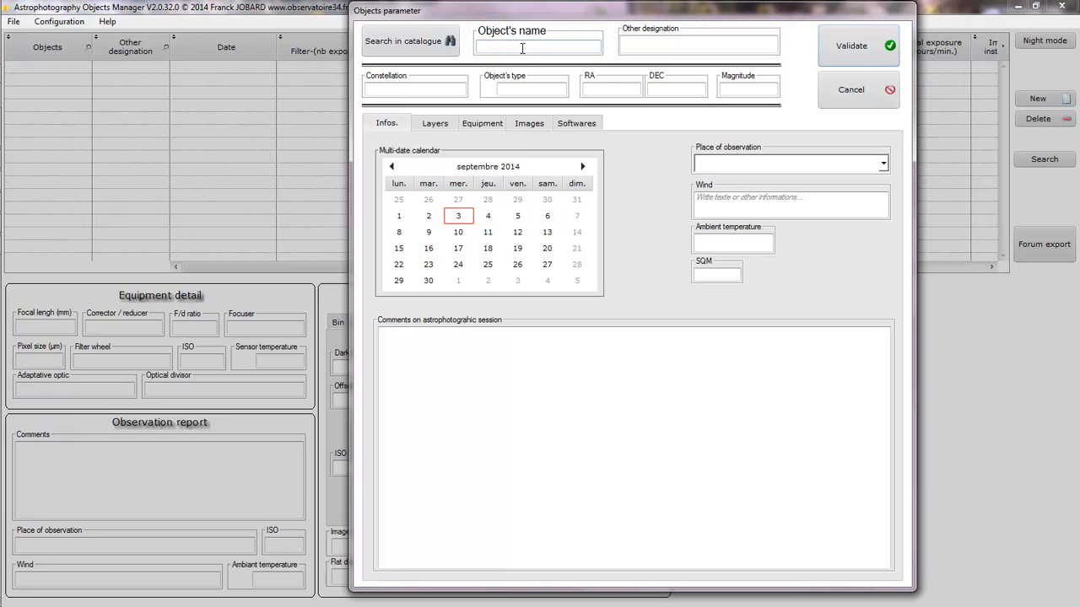
# - Open the deep-sky object catalogue, enlarge its window to show the constellation column, and reposition it
pyautogui.click(410, 44)
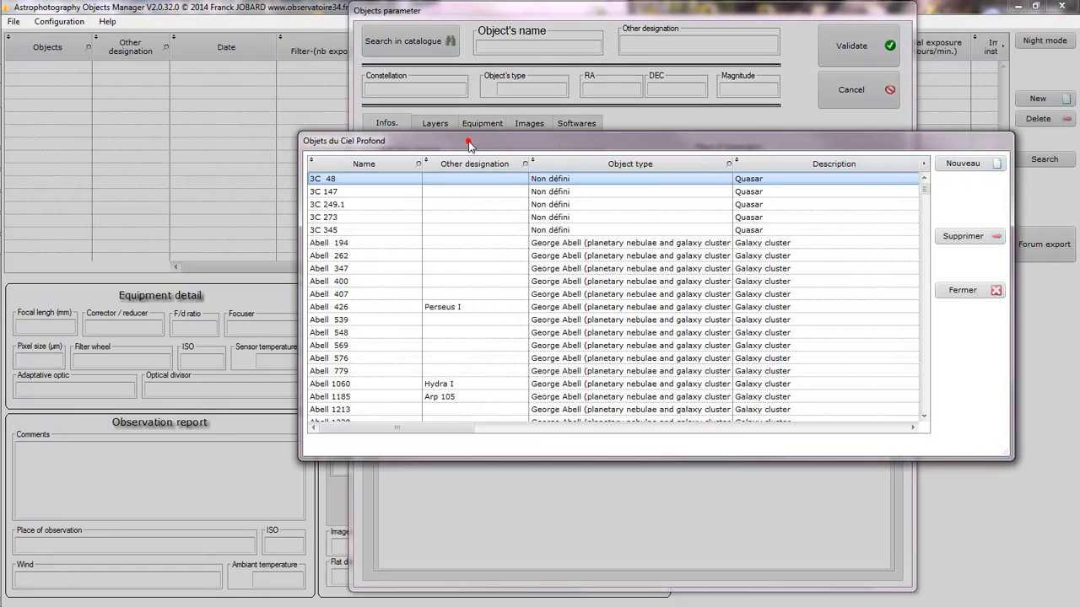
pyautogui.moveTo(469, 143); pyautogui.dragTo(235, 44)
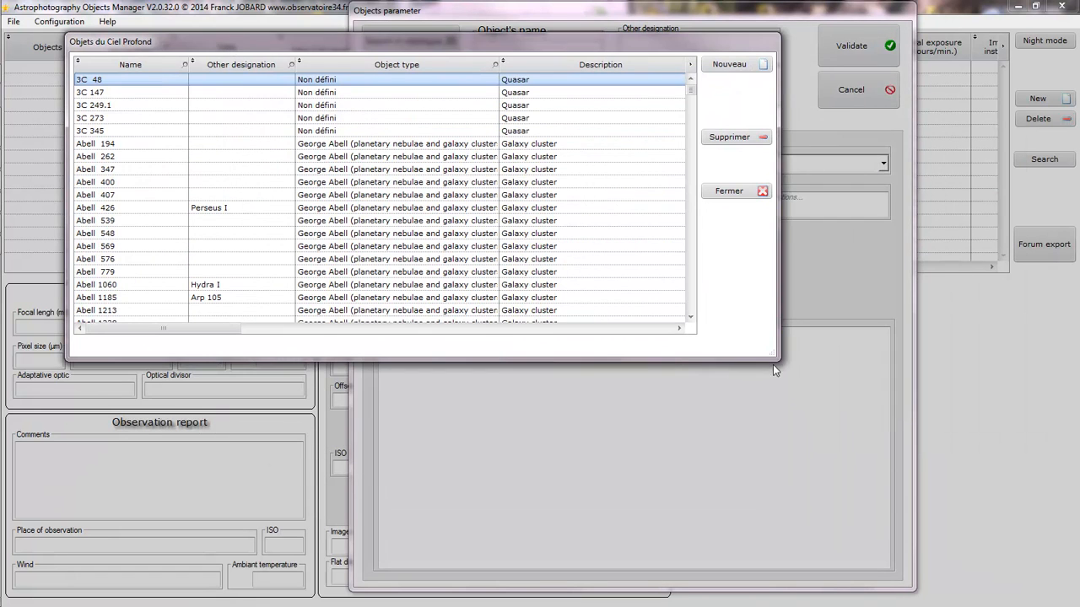
pyautogui.moveTo(766, 354); pyautogui.dragTo(974, 559)
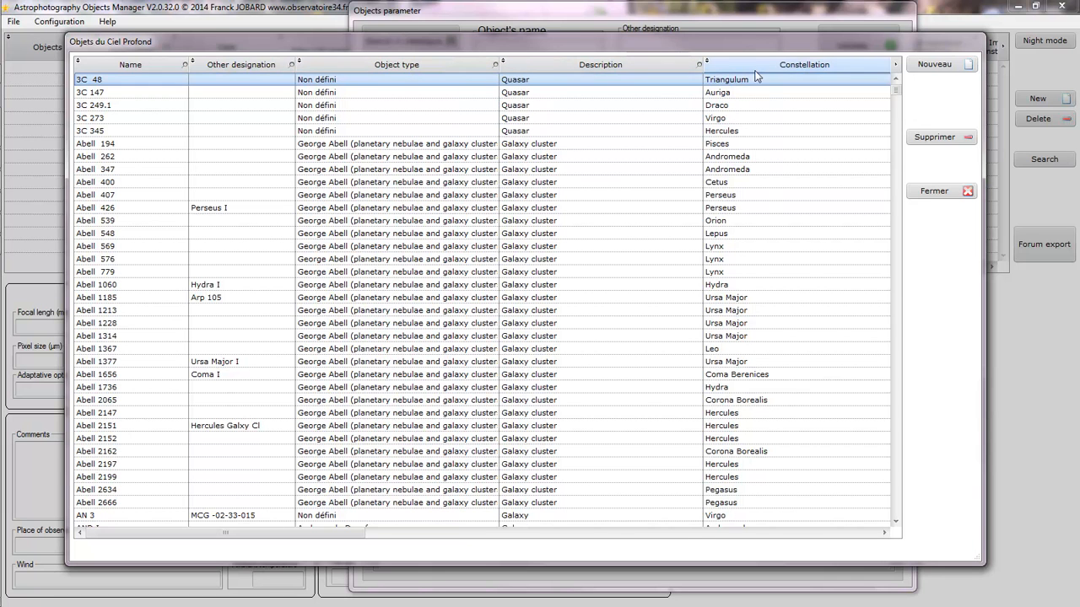
pyautogui.moveTo(281, 532); pyautogui.dragTo(204, 557)
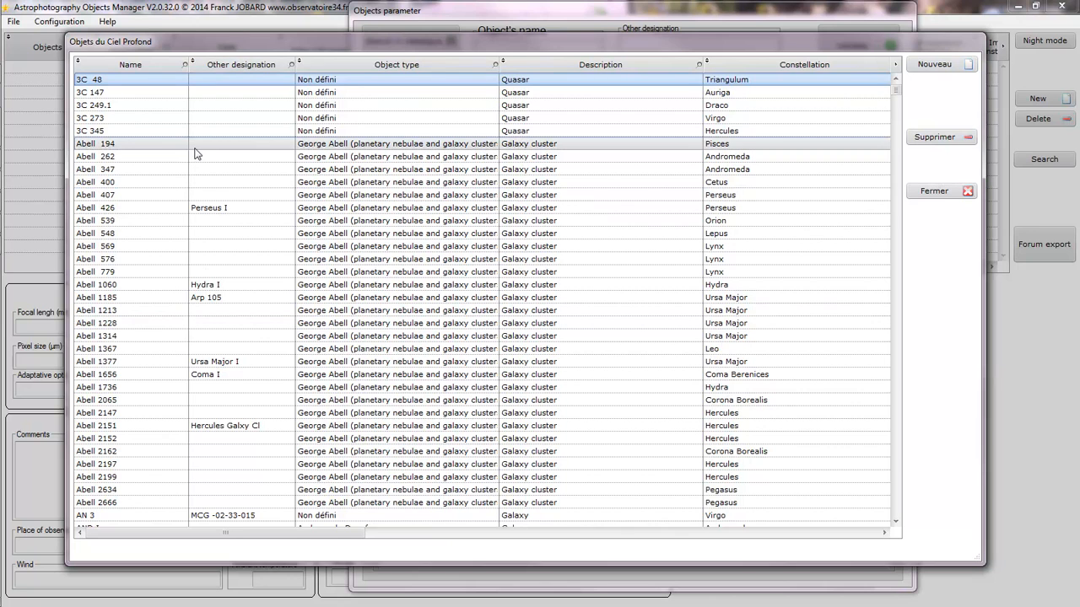
pyautogui.moveTo(341, 45); pyautogui.dragTo(423, 84)
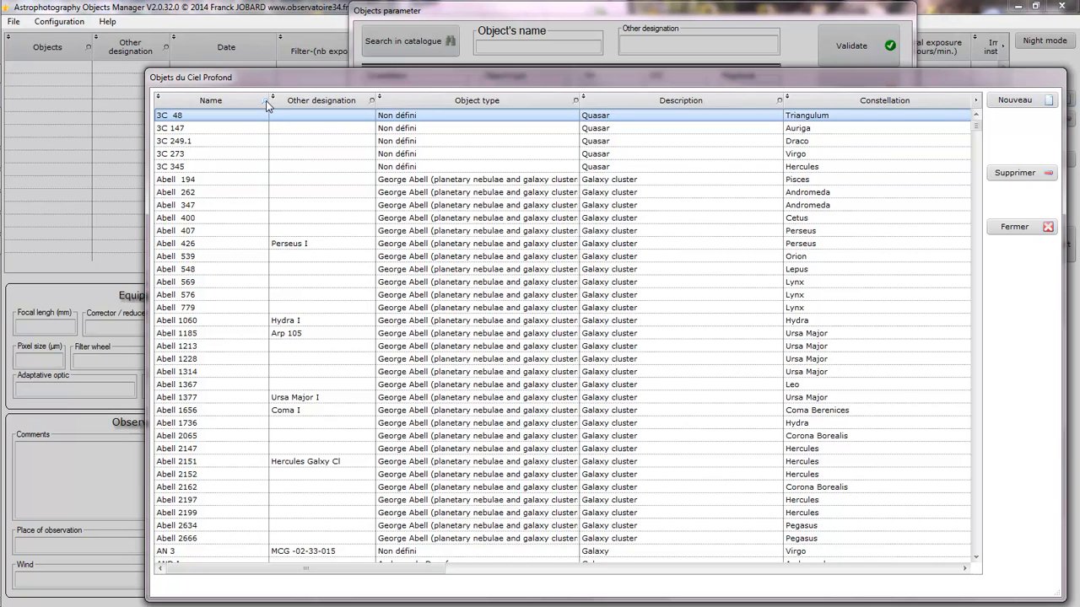
# - Try to find the object by searching the catalogue's names for M
pyautogui.click(266, 100)
pyautogui.click(222, 99)
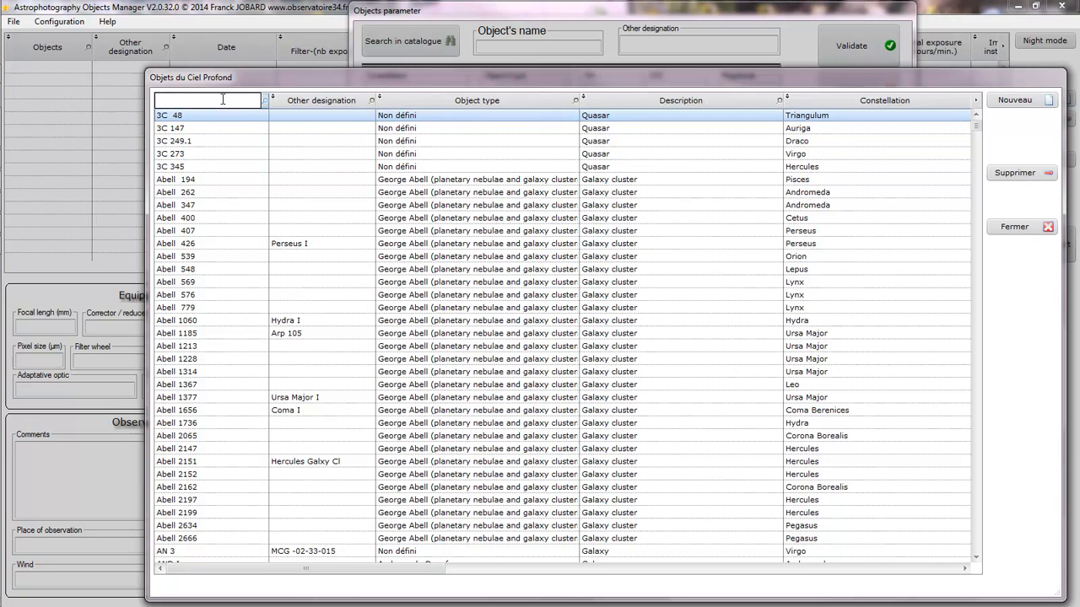
pyautogui.write('M10')
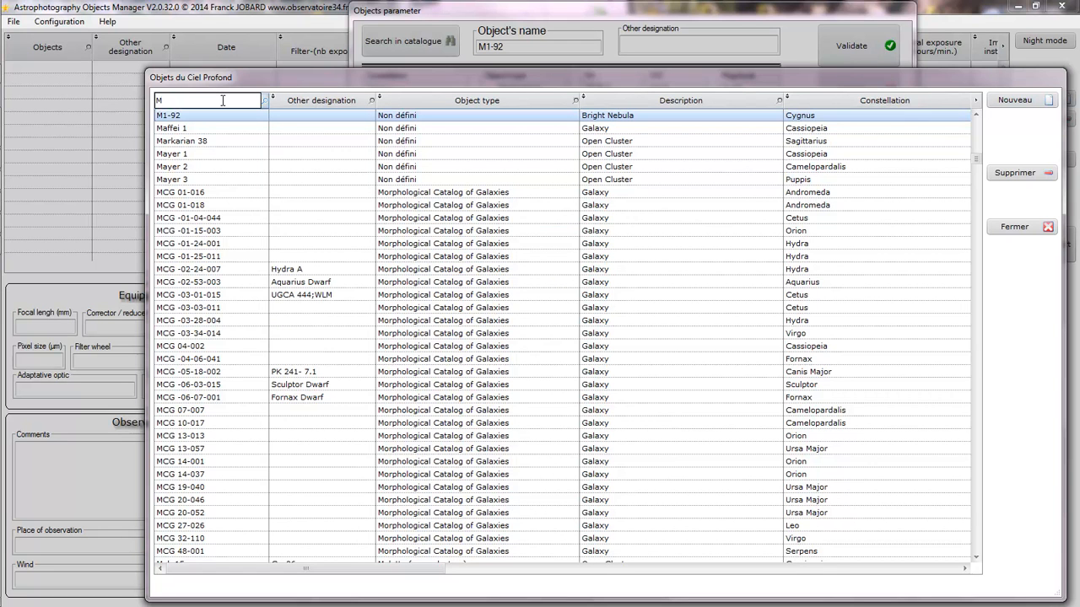
pyautogui.click(223, 166)
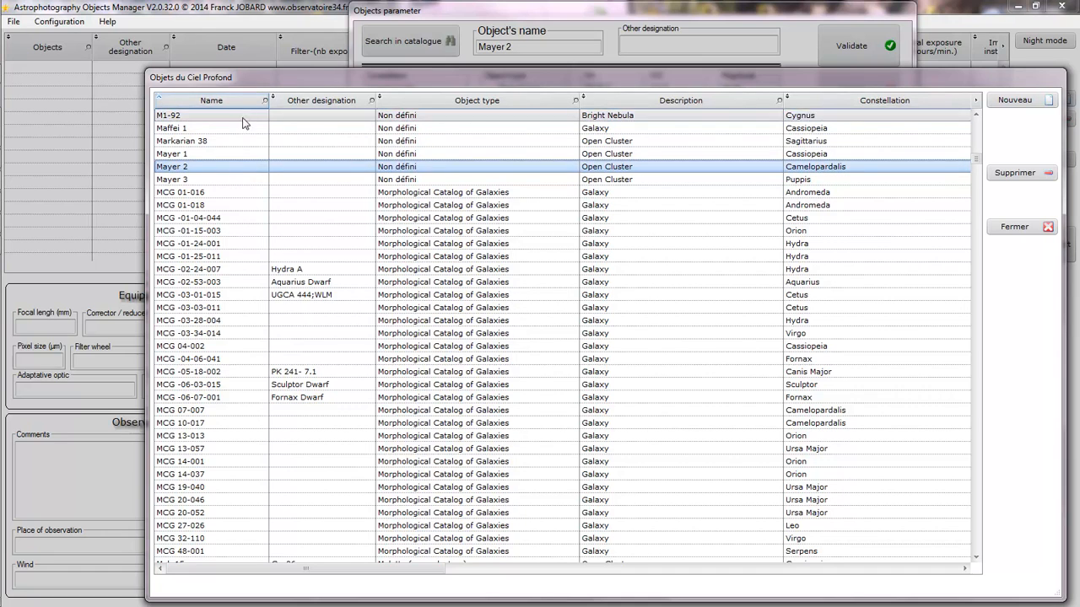
pyautogui.click(211, 101)
pyautogui.click(201, 103)
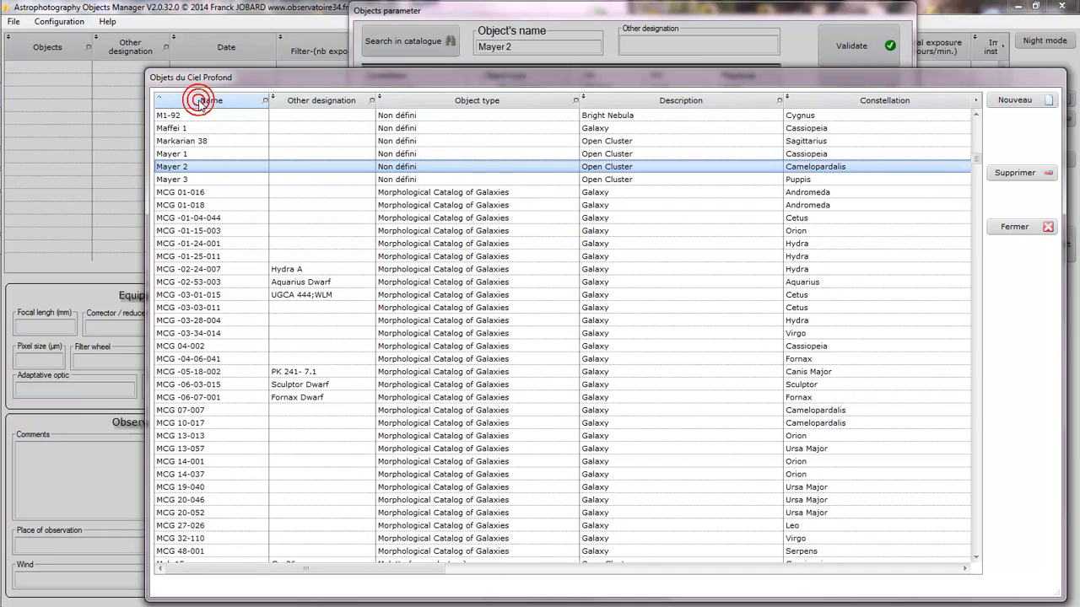
# - Look through the NGC entries in the catalogue's name list and return to its beginning
pyautogui.scroll(-10, 212, 178)
pyautogui.scroll(-20, 213, 178)
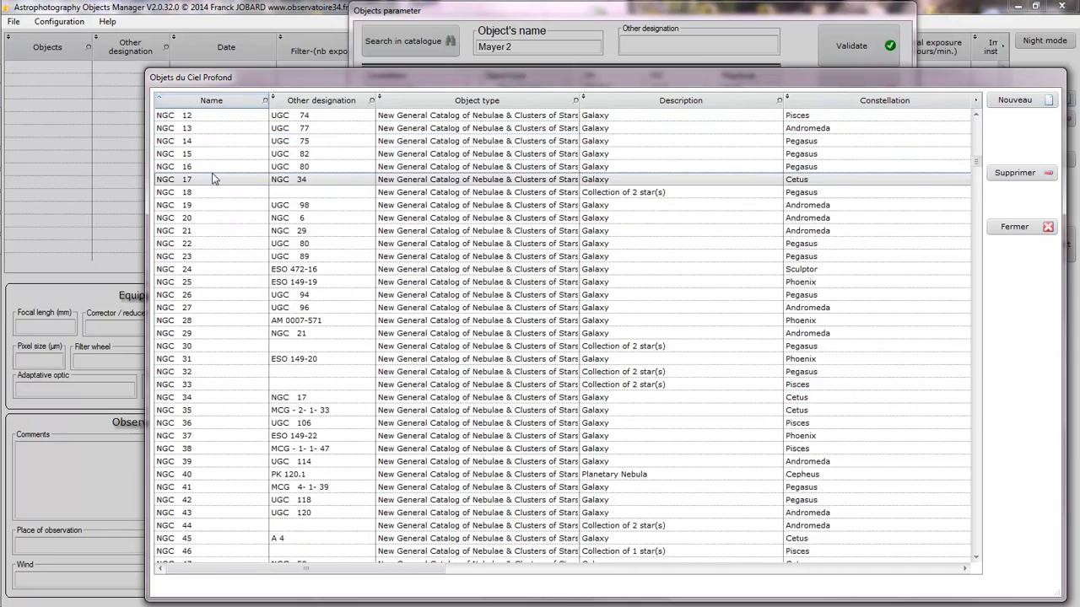
pyautogui.scroll(-20, 214, 182)
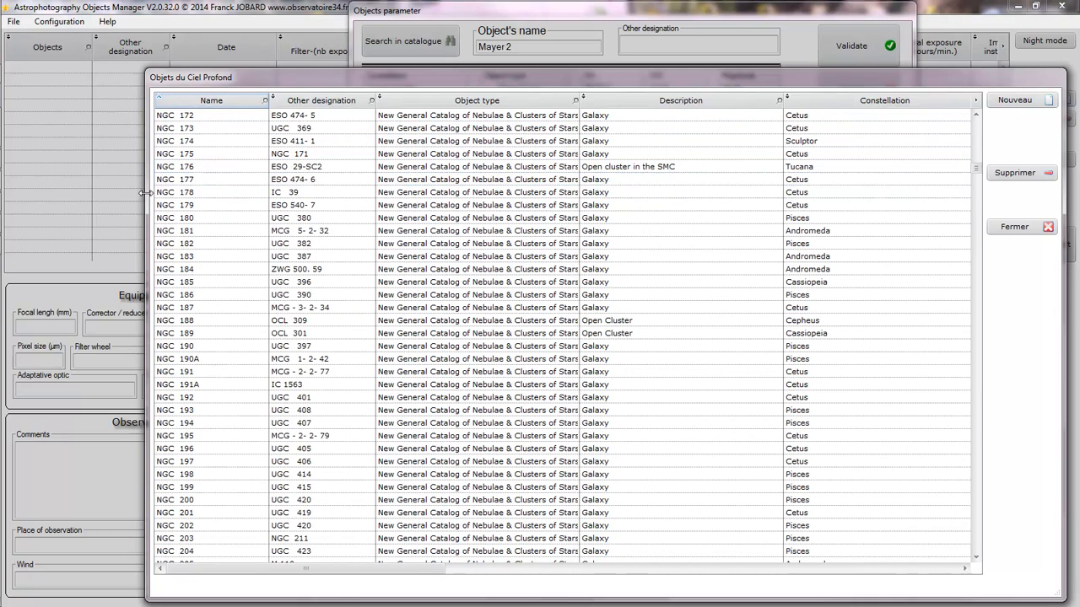
pyautogui.scroll(-20, 196, 215)
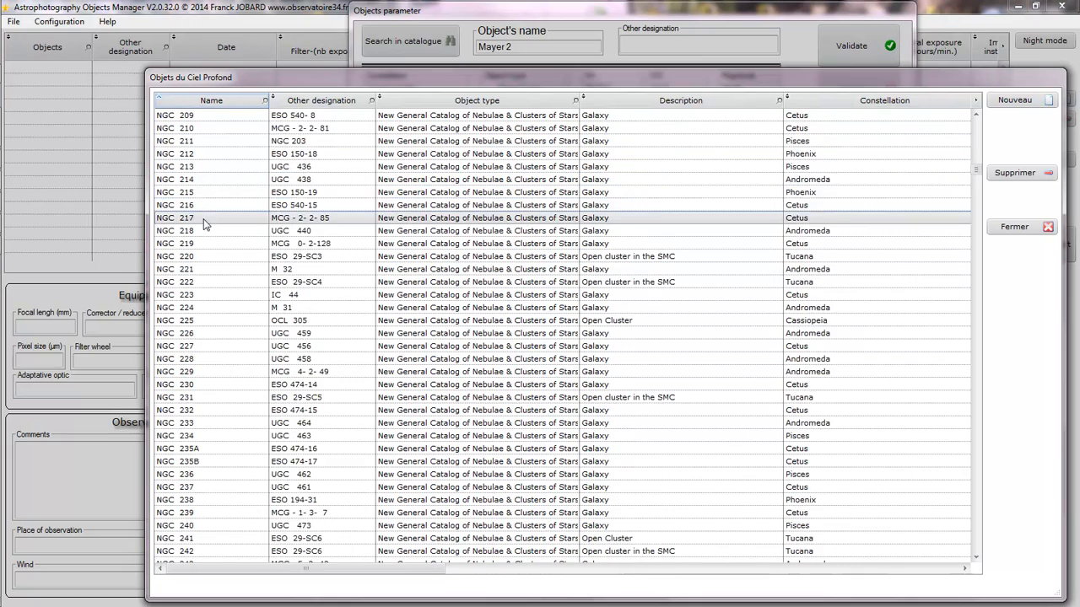
pyautogui.scroll(-20, 201, 226)
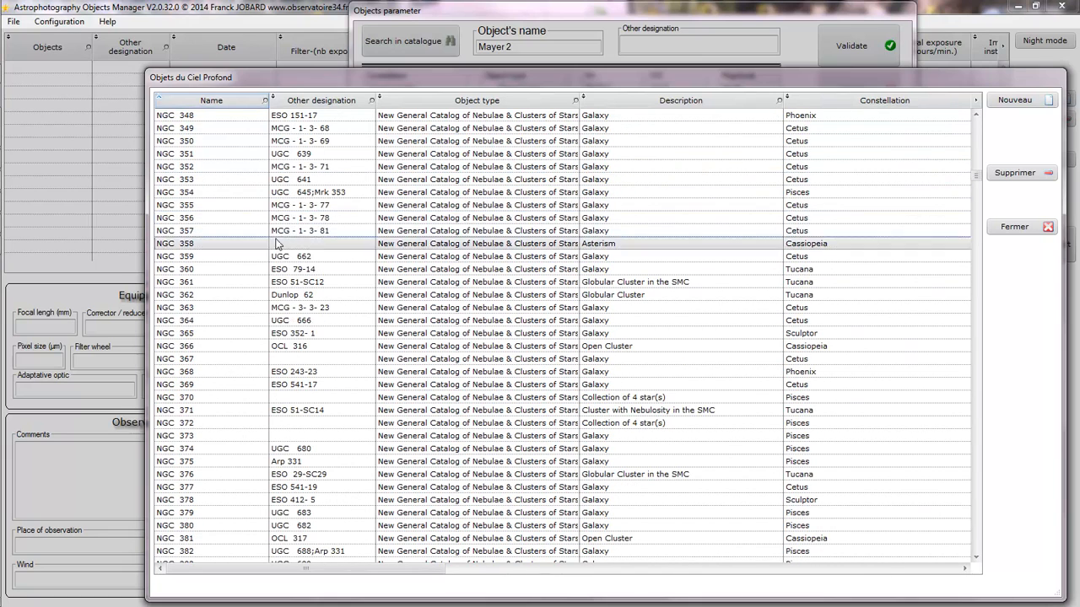
pyautogui.moveTo(976, 175); pyautogui.dragTo(1005, 135)
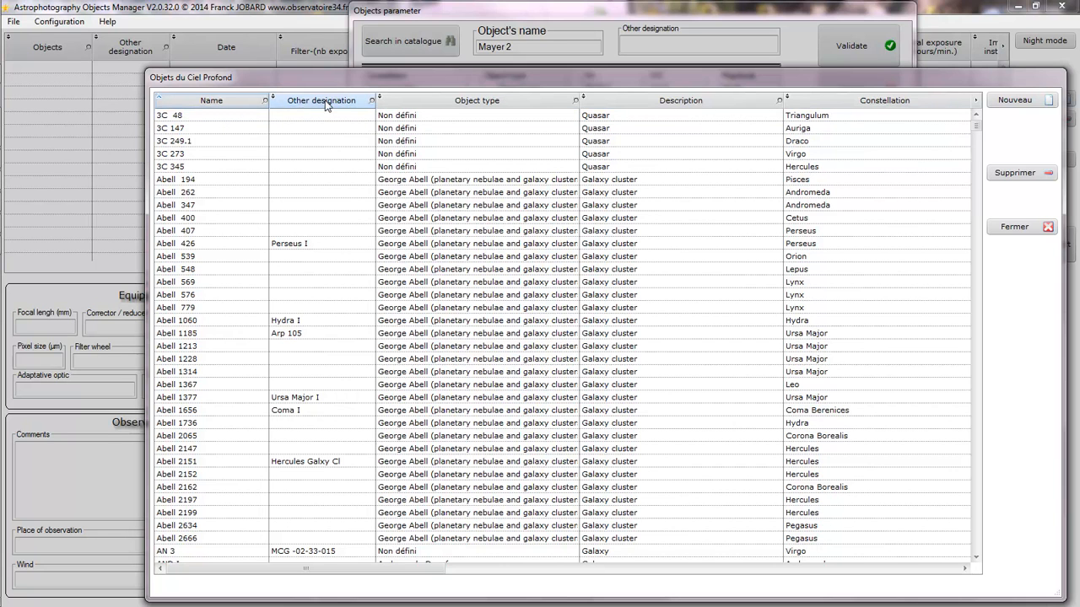
# - Find M 101 by searching the catalogue's other designations for M, and load its entry into the object record
pyautogui.click(370, 101)
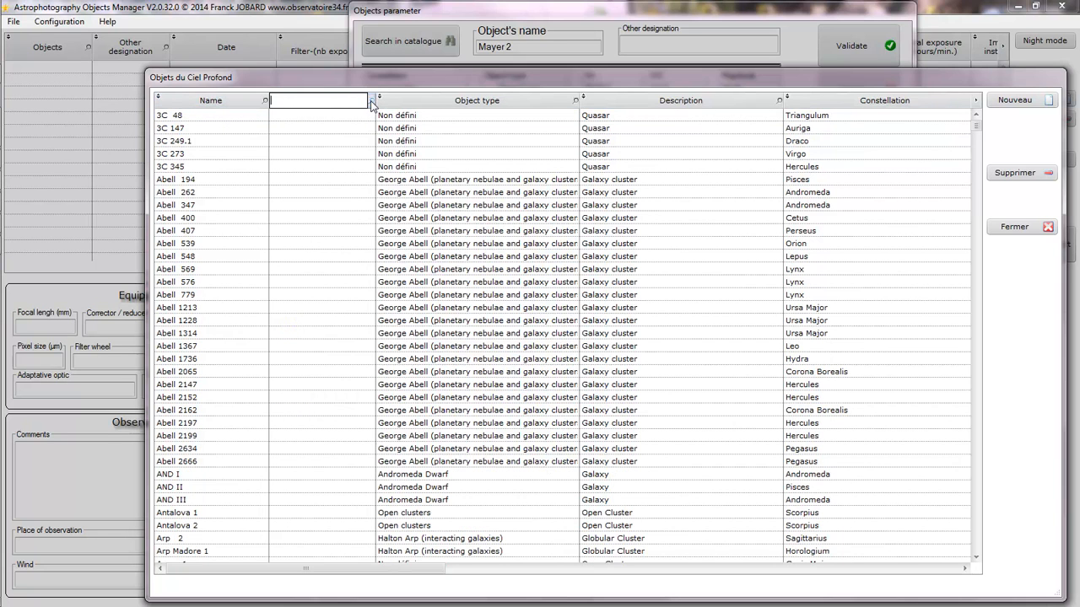
pyautogui.write('M  1')
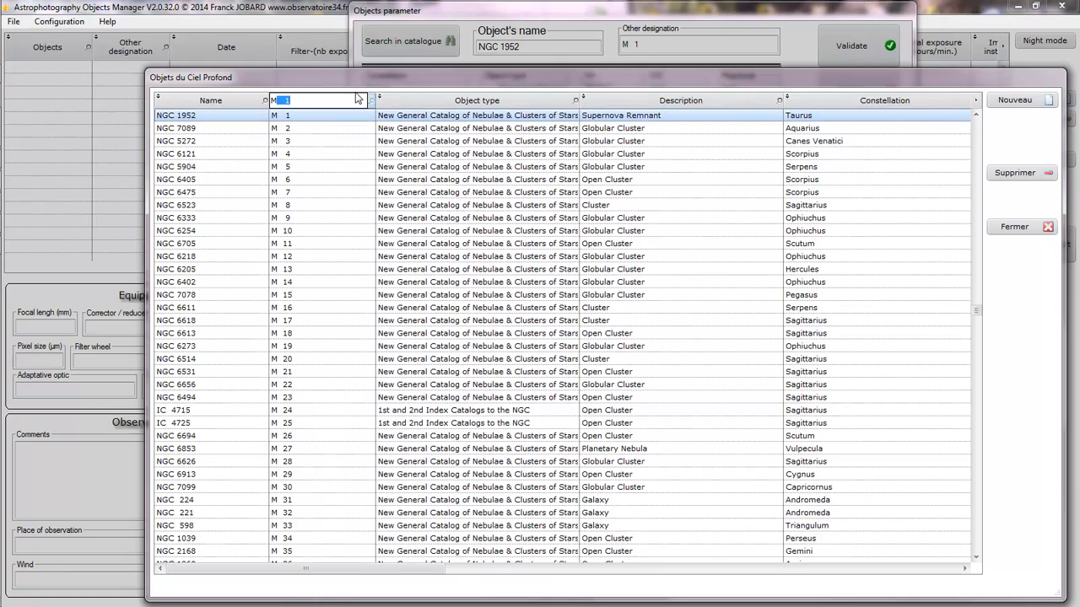
pyautogui.scroll(-13, 378, 270)
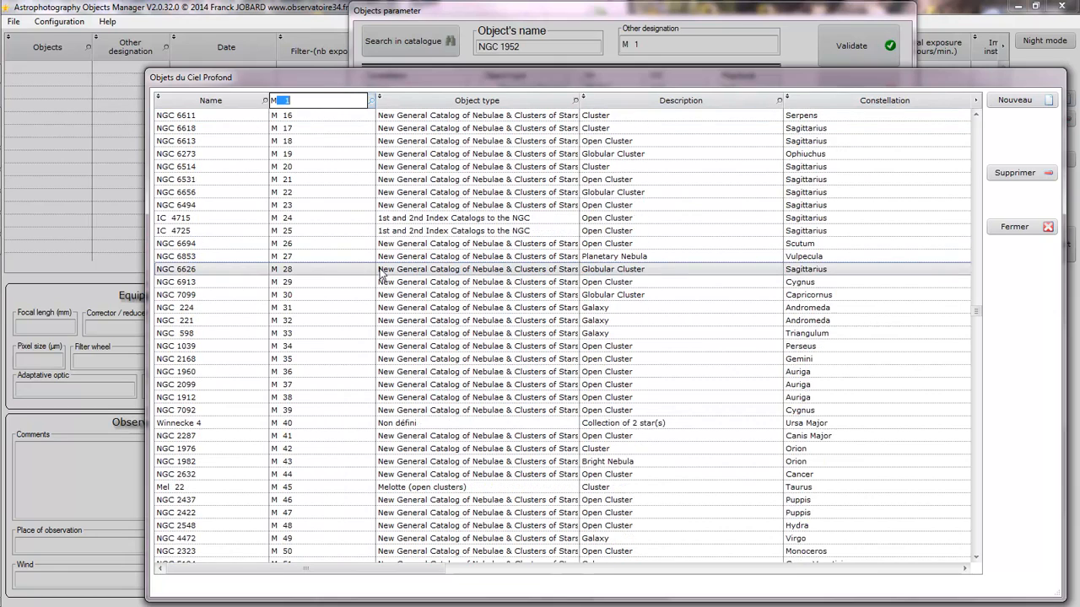
pyautogui.scroll(-17, 379, 270)
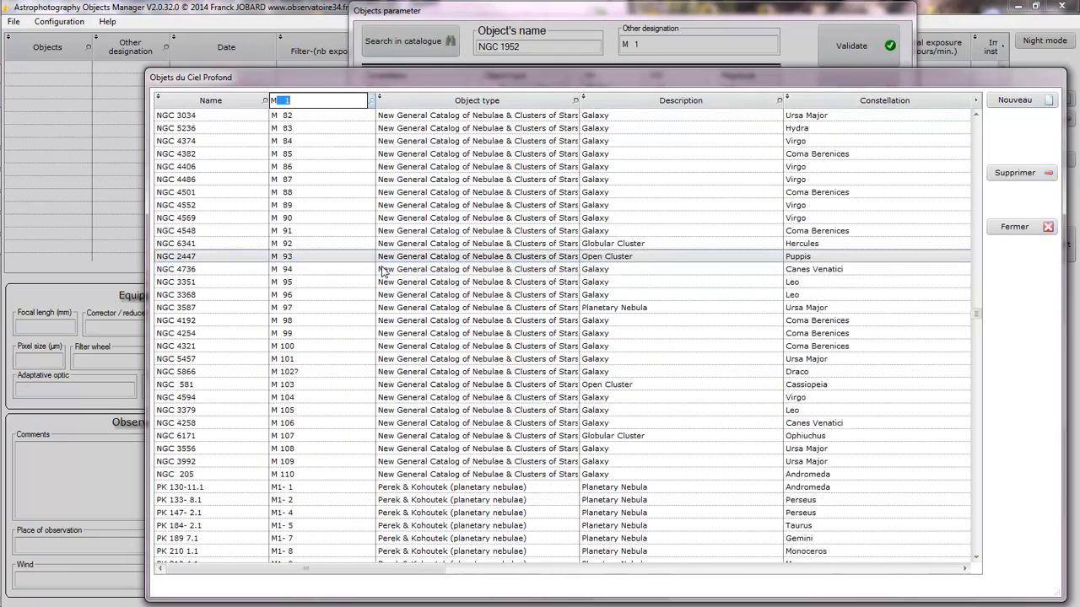
pyautogui.click(247, 256)
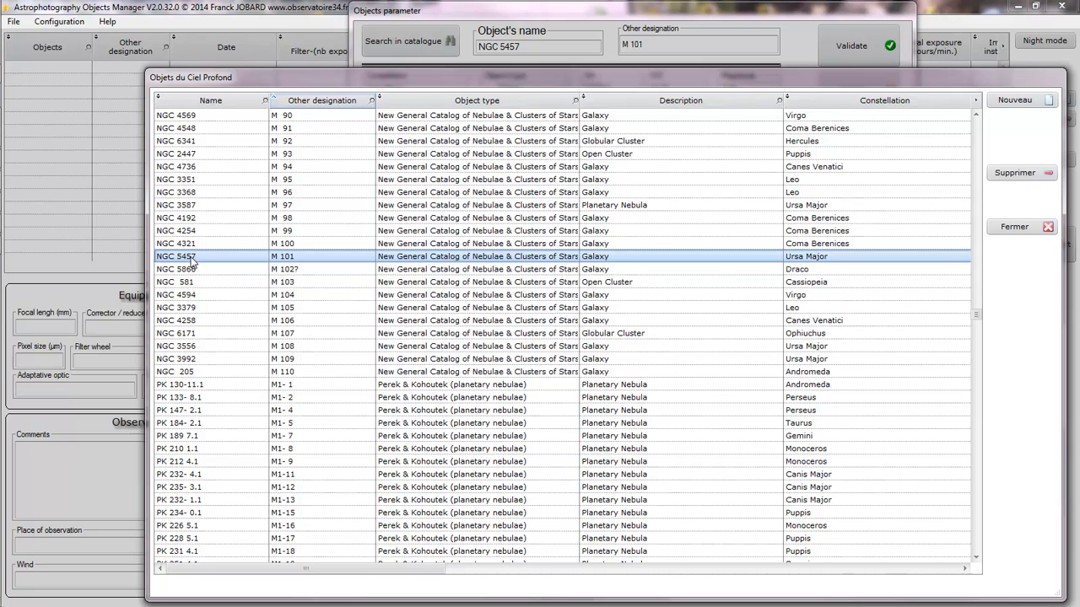
pyautogui.moveTo(400, 574); pyautogui.dragTo(945, 563)
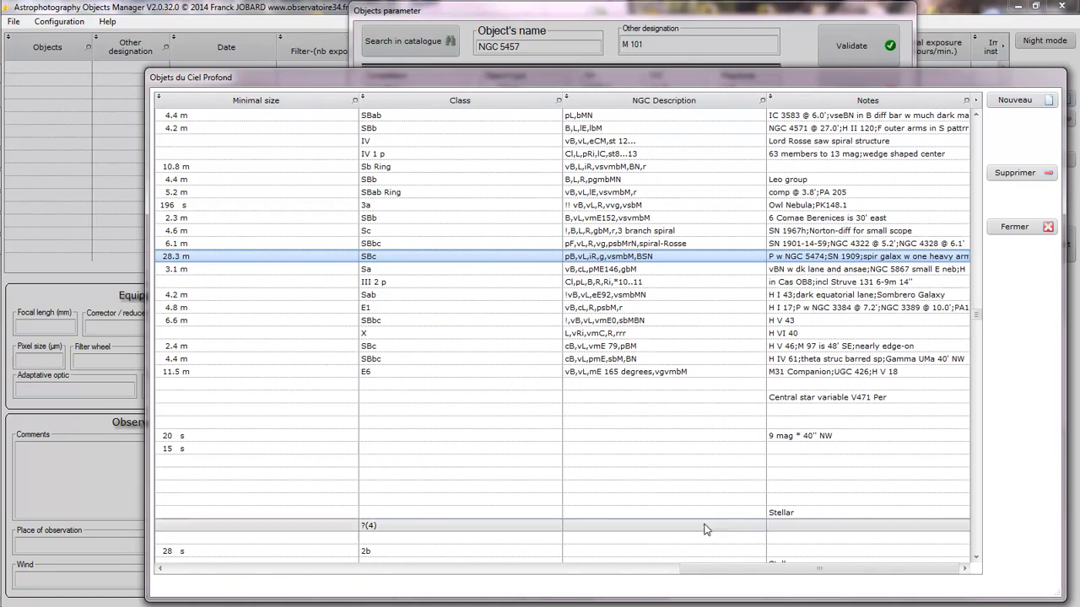
pyautogui.moveTo(750, 568); pyautogui.dragTo(149, 552)
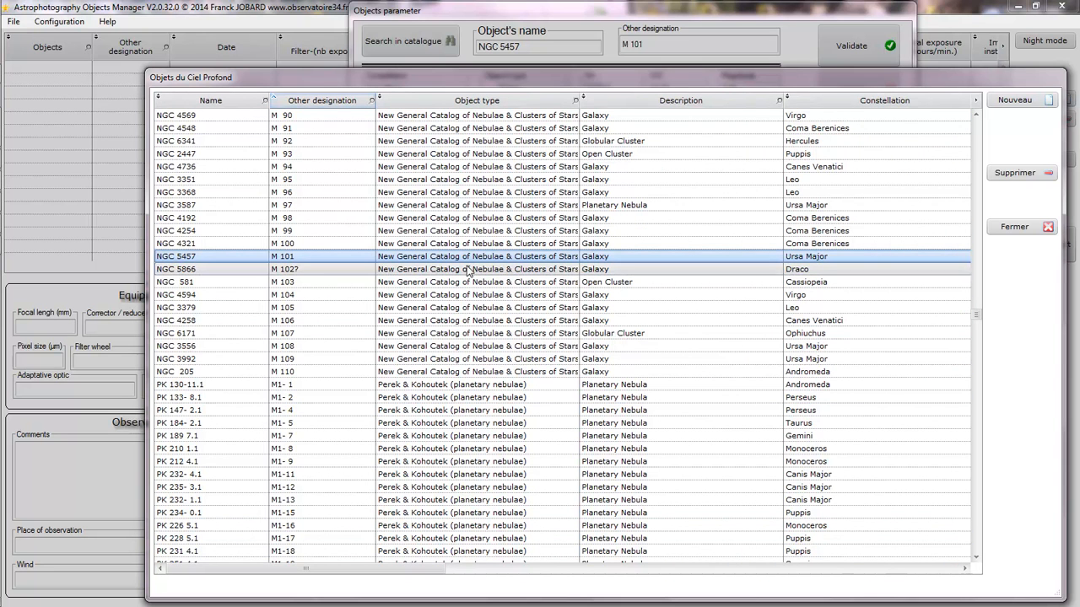
pyautogui.doubleClick(326, 257)
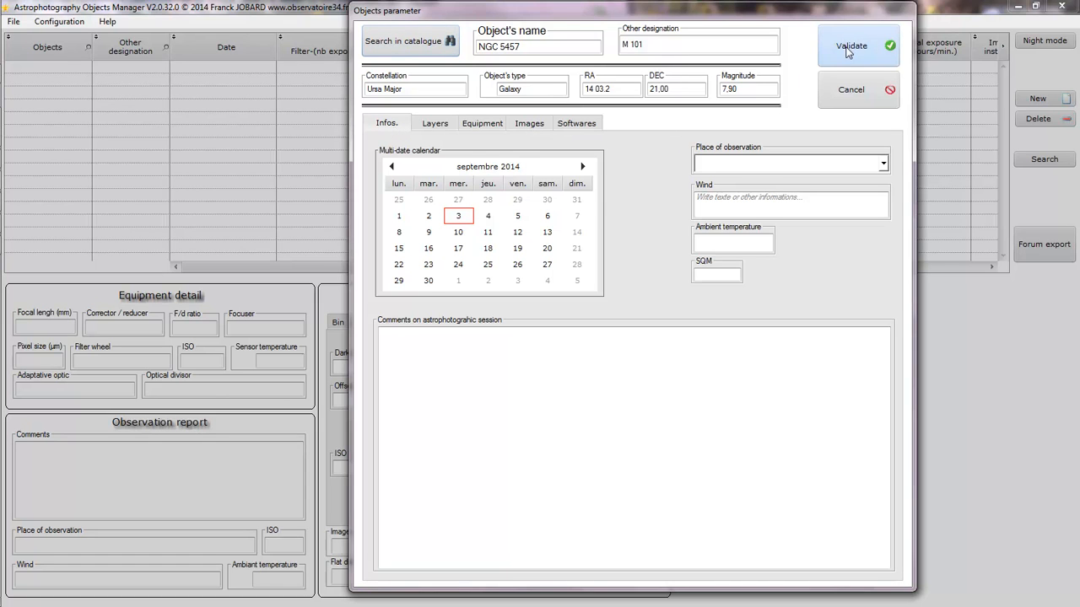
# - Mark 6, 15 and 22 May 2014 as the observation dates in the multi-date calendar
pyautogui.click(385, 127)
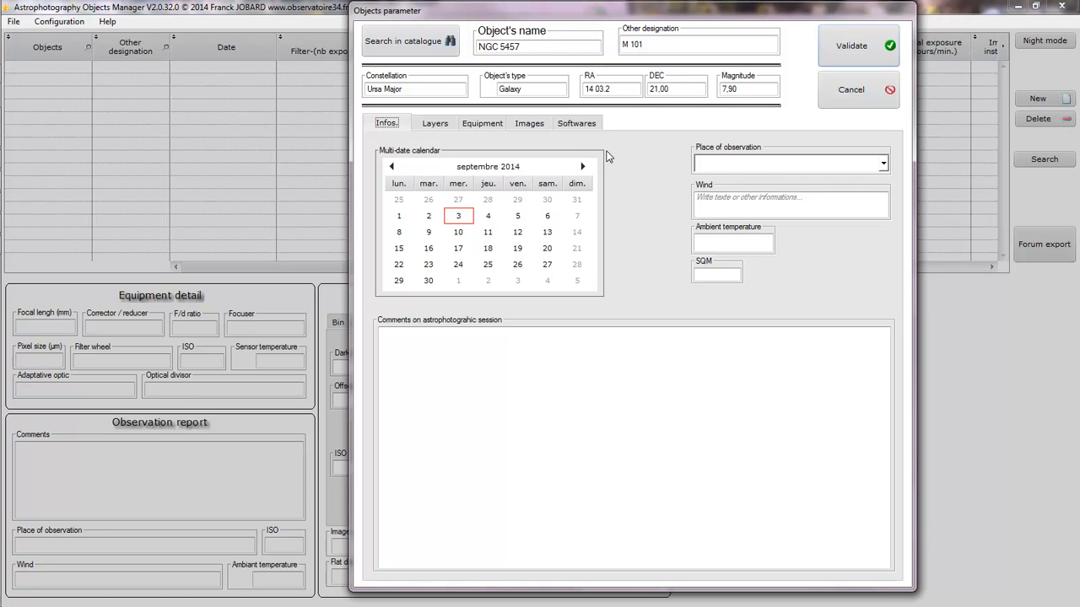
pyautogui.click(391, 166)
pyautogui.click(390, 166)
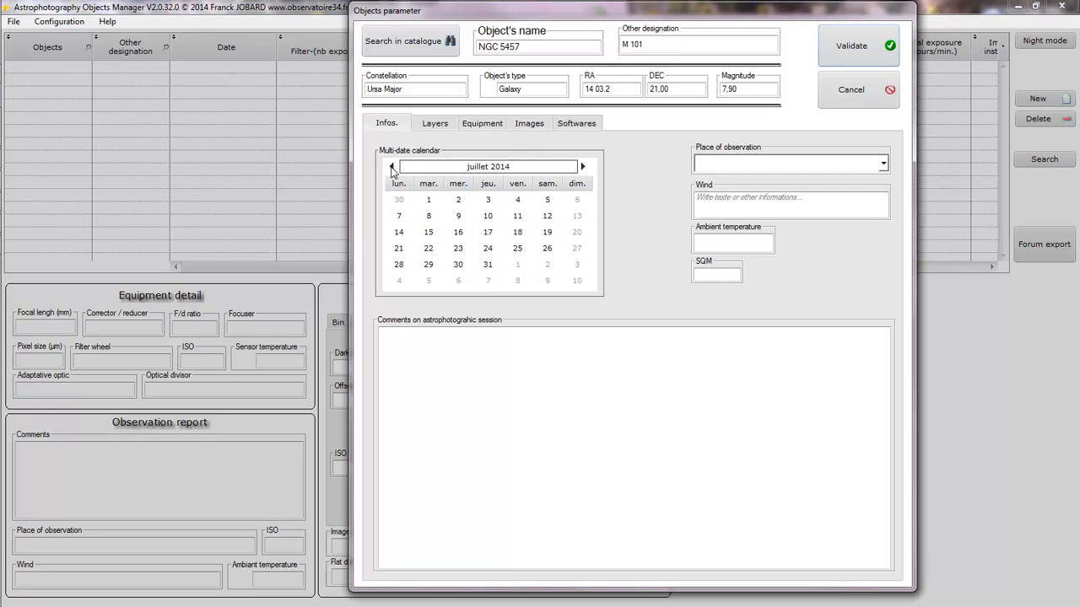
pyautogui.click(391, 166)
pyautogui.click(391, 166)
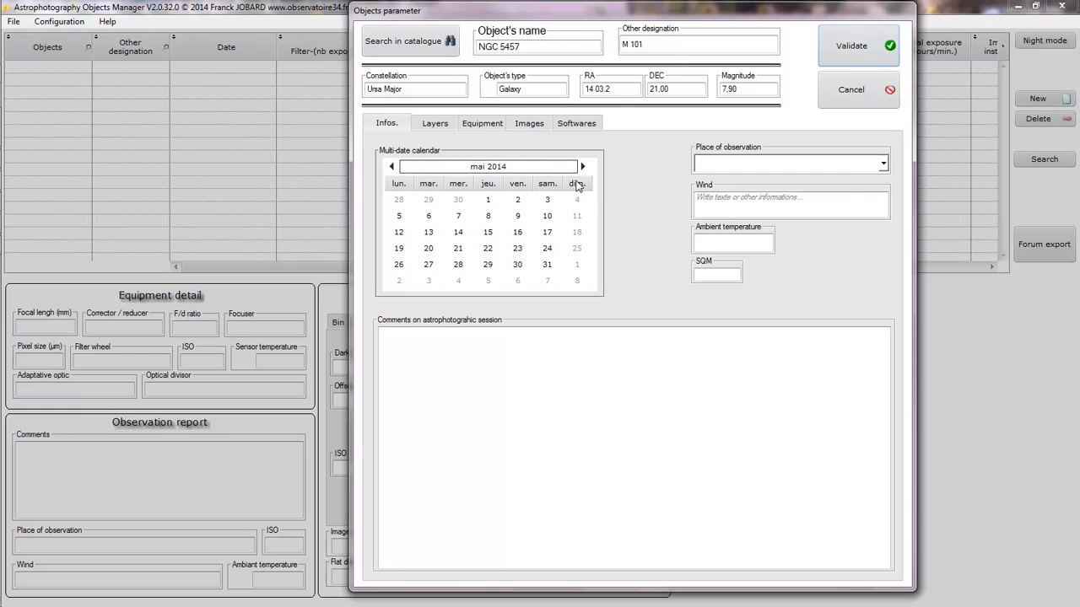
pyautogui.click(490, 167)
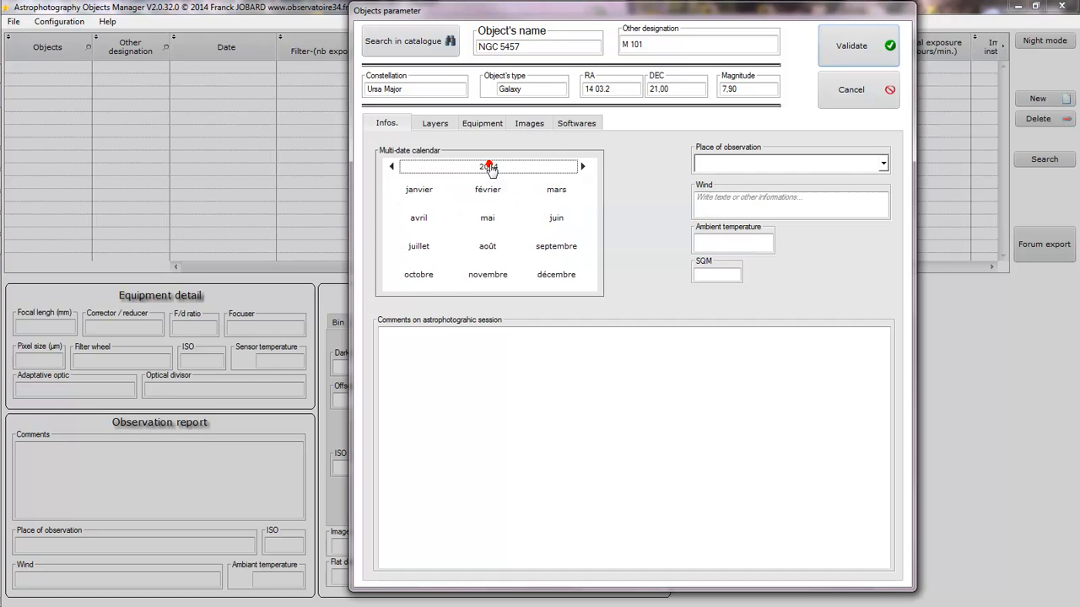
pyautogui.click(391, 167)
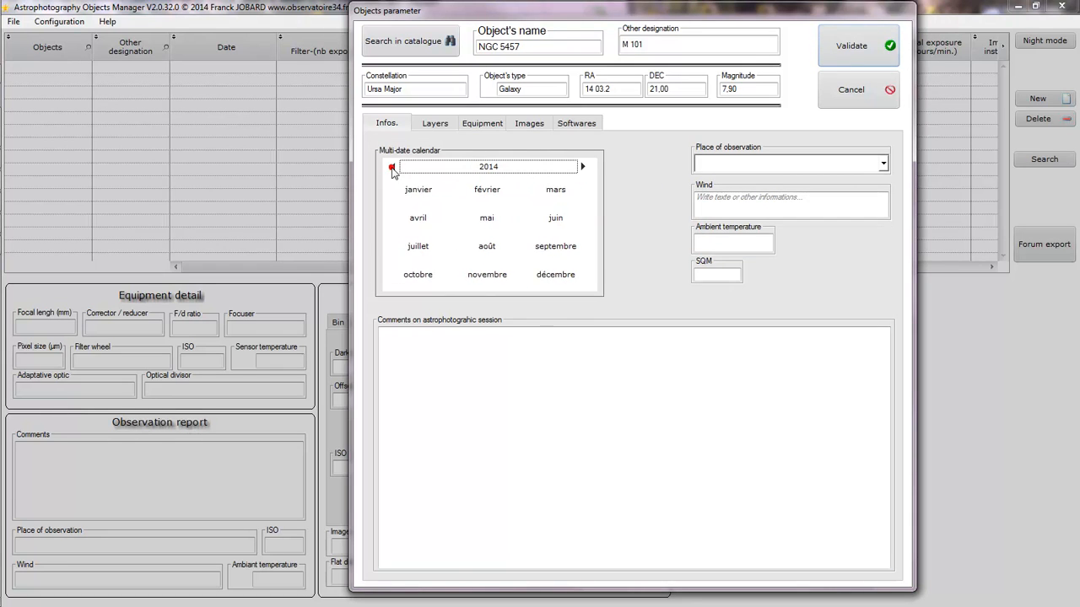
pyautogui.click(583, 167)
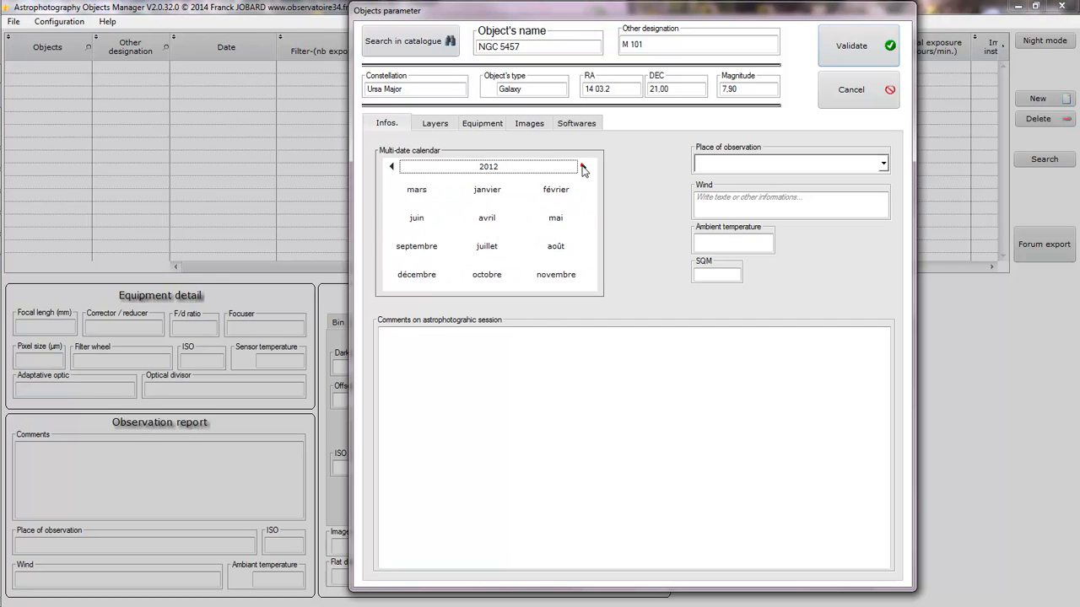
pyautogui.click(489, 217)
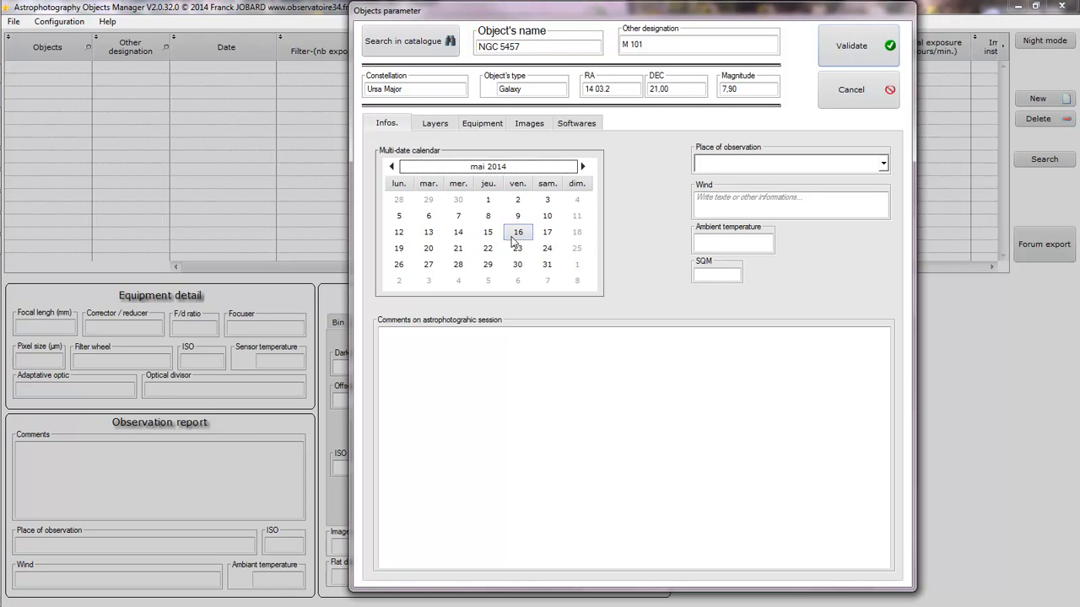
pyautogui.click(432, 218)
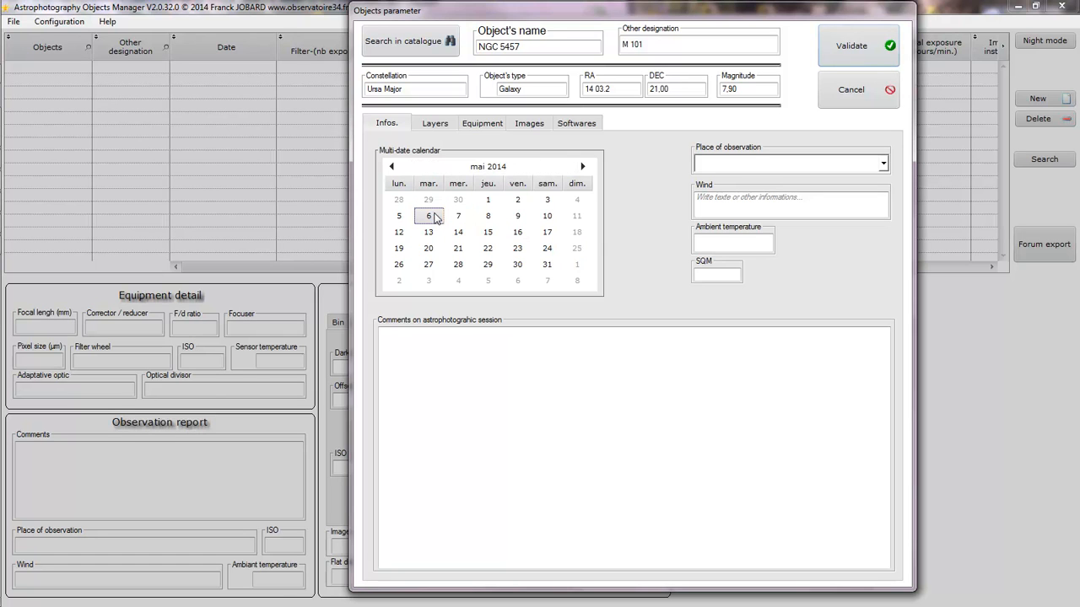
pyautogui.click(489, 233)
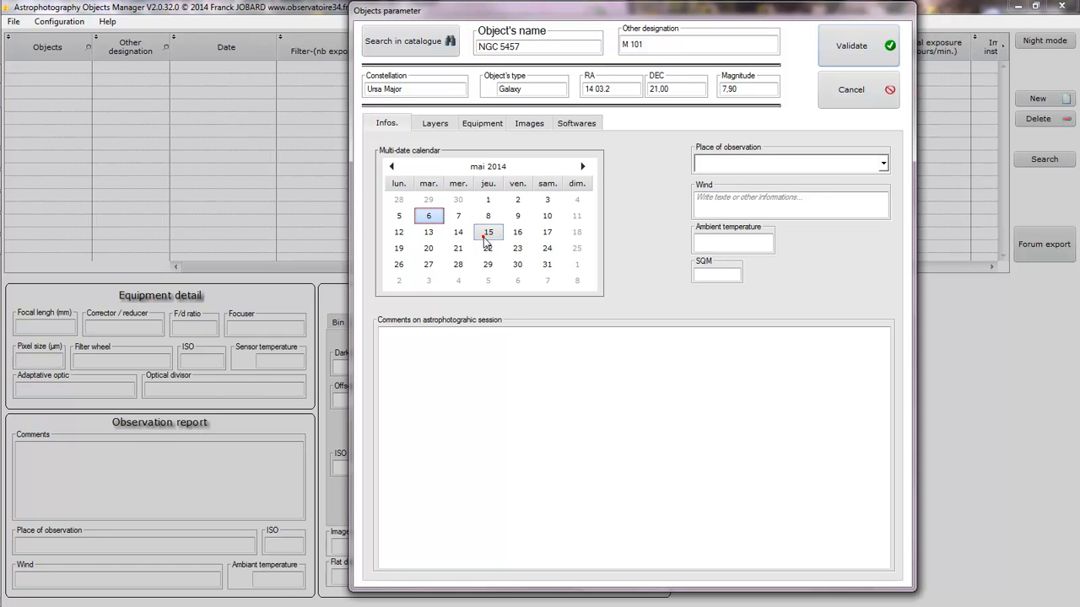
pyautogui.click(497, 251)
# - Enter the session comment "Very humid and cold. I forget my torch lamp."
pyautogui.click(530, 354)
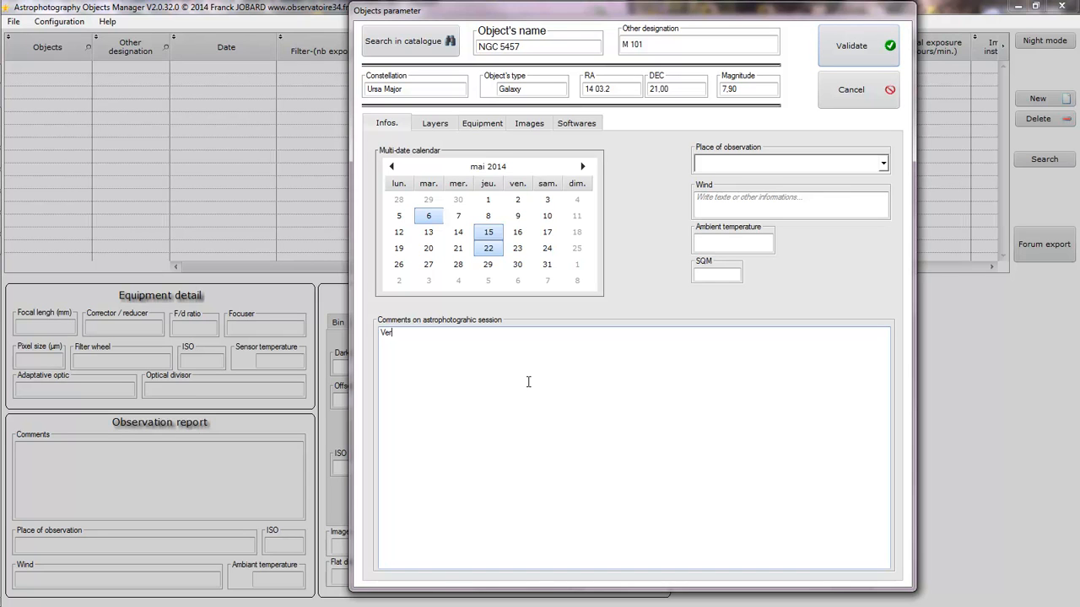
pyautogui.write('humid an ')
pyautogui.write('cold')
pyautogui.press('Left')
pyautogui.press('Left')
pyautogui.press('Left')
pyautogui.press('Left')
pyautogui.press('Left')
pyautogui.write('forget my t')
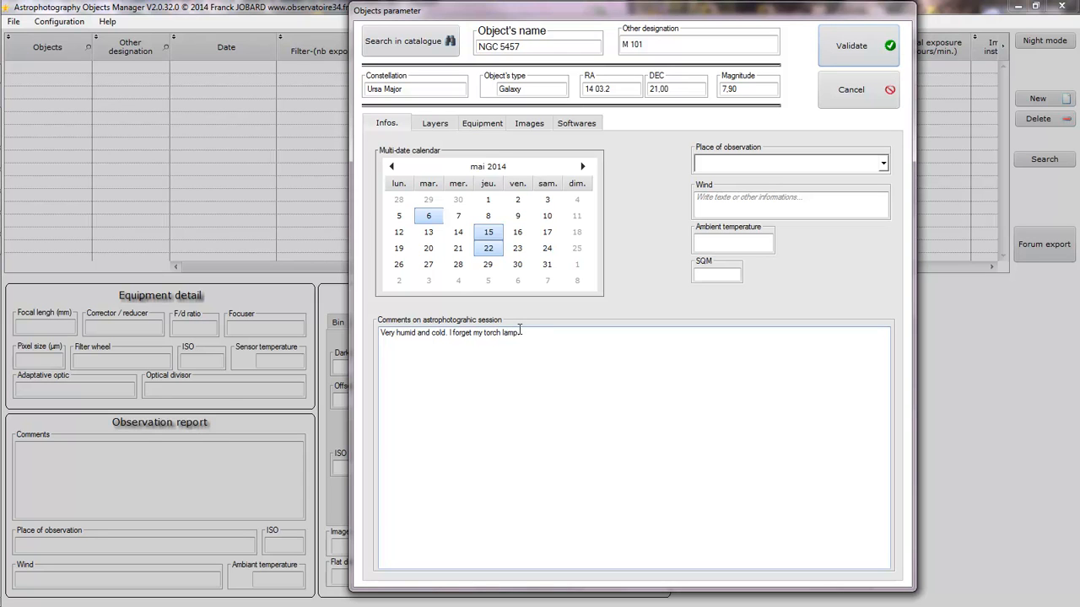
# - Set the place of observation to Mountain (3200m), wind to No, ambient temperature to -5 and SQM to 21,1, and save the object record
pyautogui.click(769, 166)
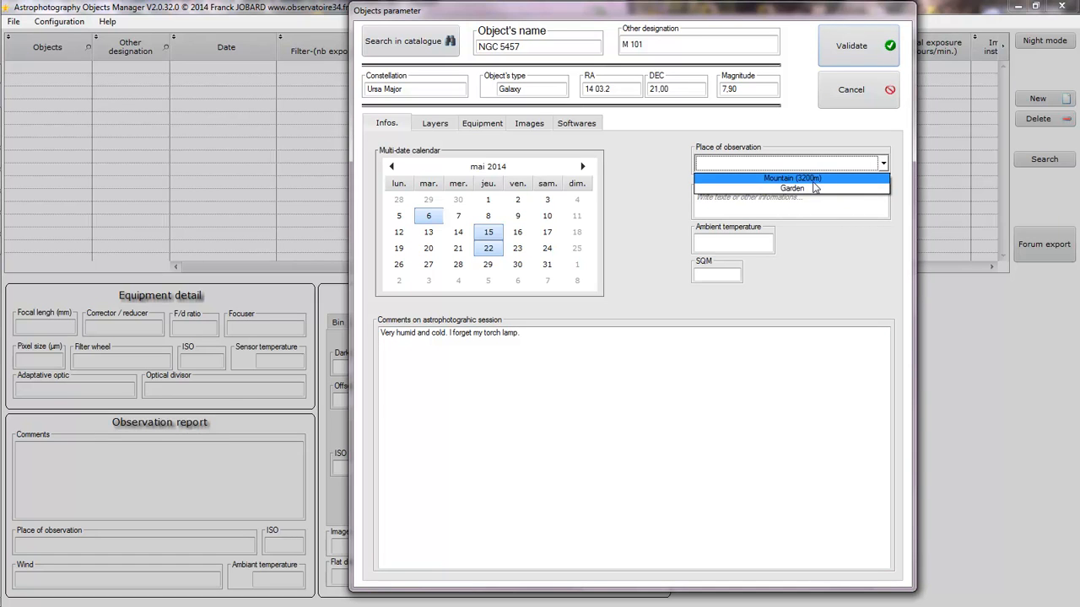
pyautogui.click(813, 180)
pyautogui.click(806, 202)
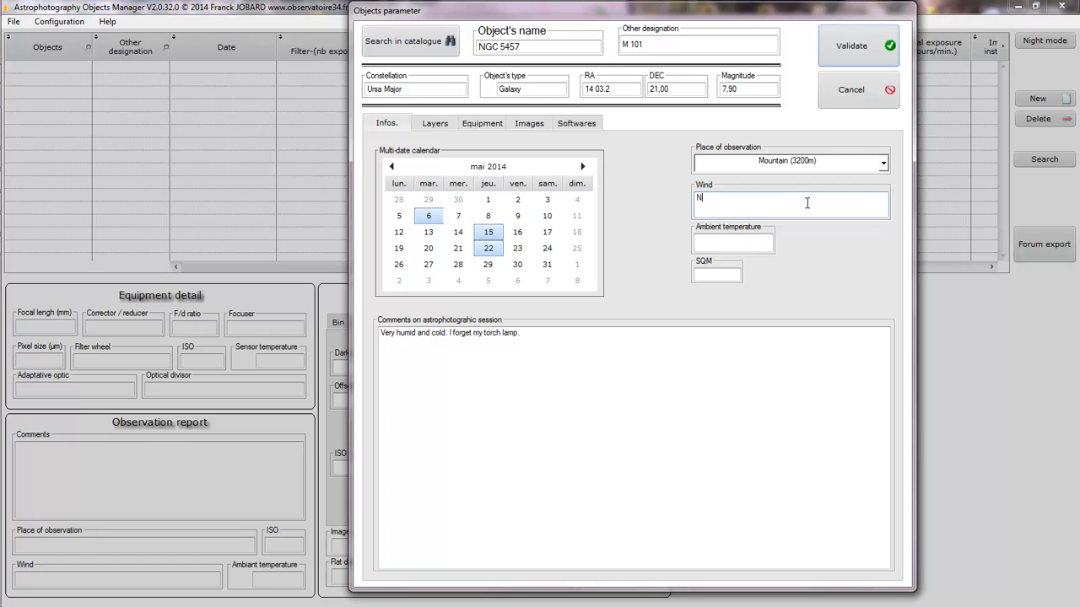
pyautogui.click(712, 243)
pyautogui.write('-5')
pyautogui.click(716, 271)
pyautogui.write('21,1')
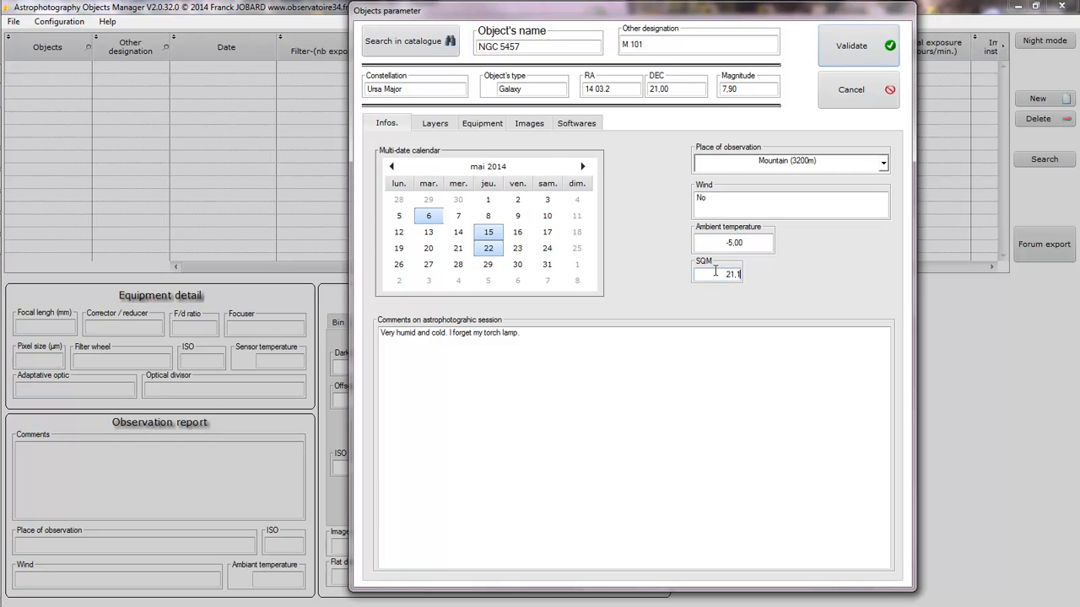
pyautogui.click(439, 126)
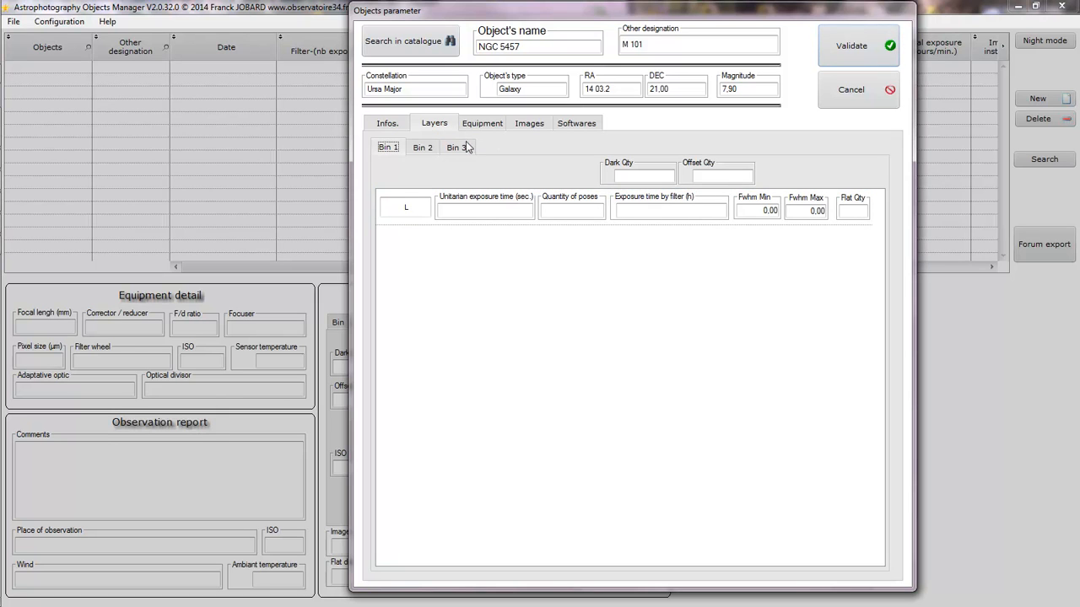
pyautogui.click(849, 51)
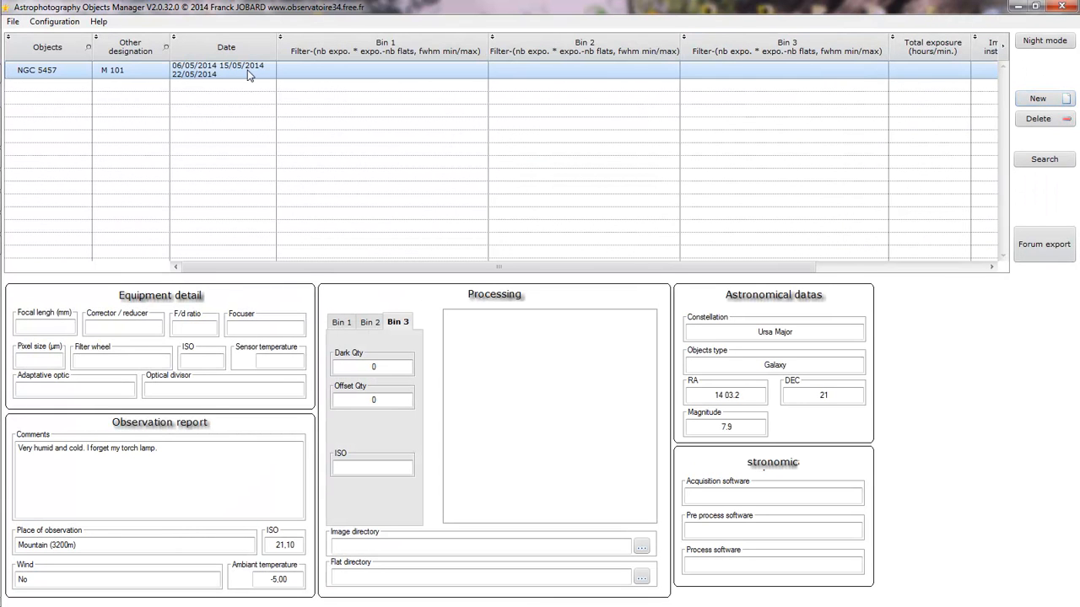
# - Add the filters R, G and B to the configured filter list
pyautogui.click(54, 21)
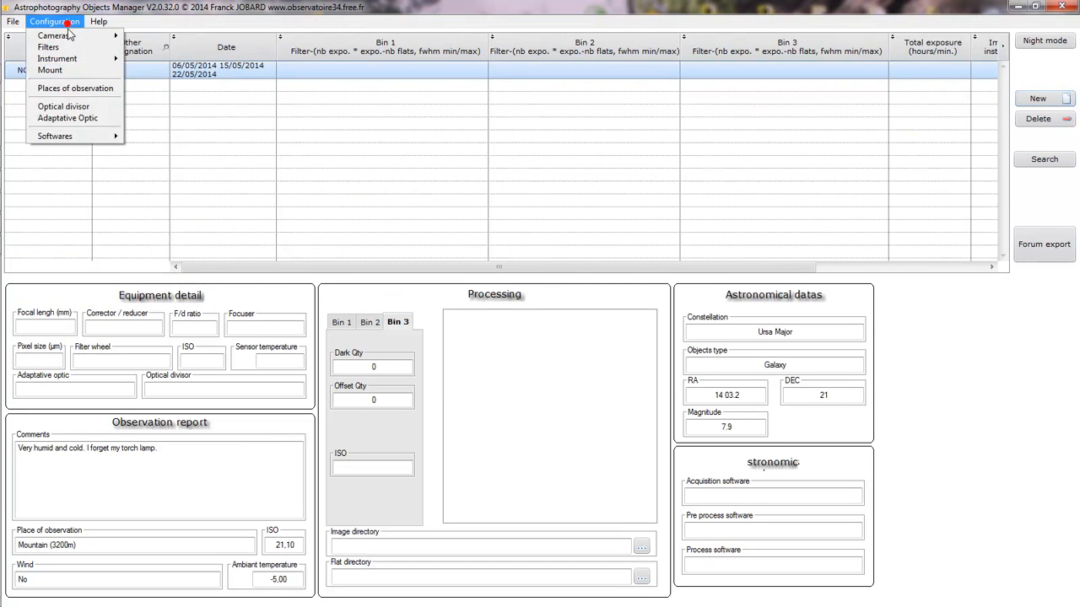
pyautogui.click(56, 48)
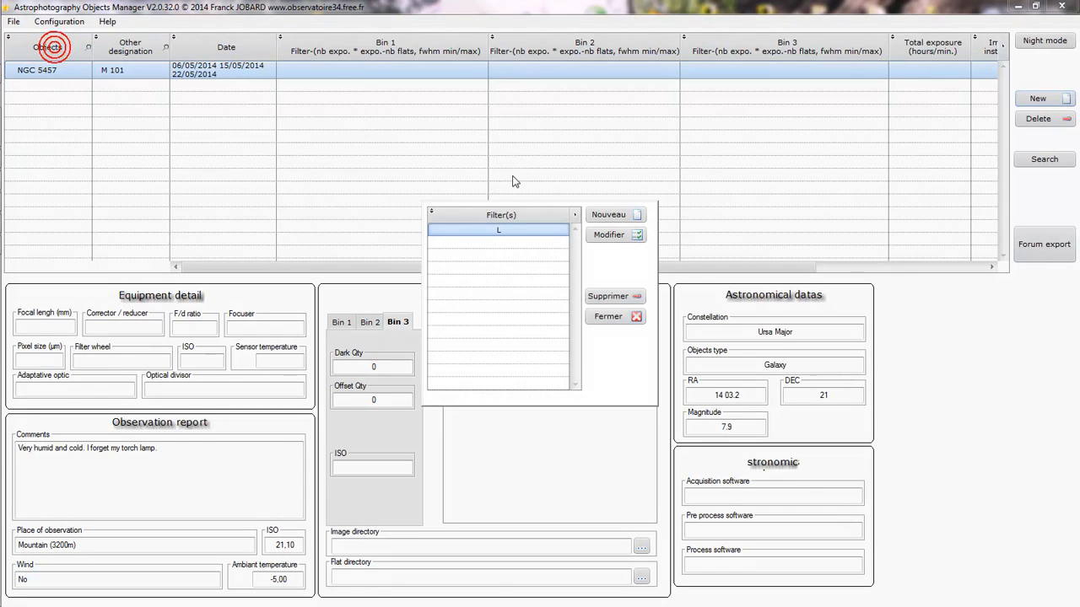
pyautogui.click(604, 216)
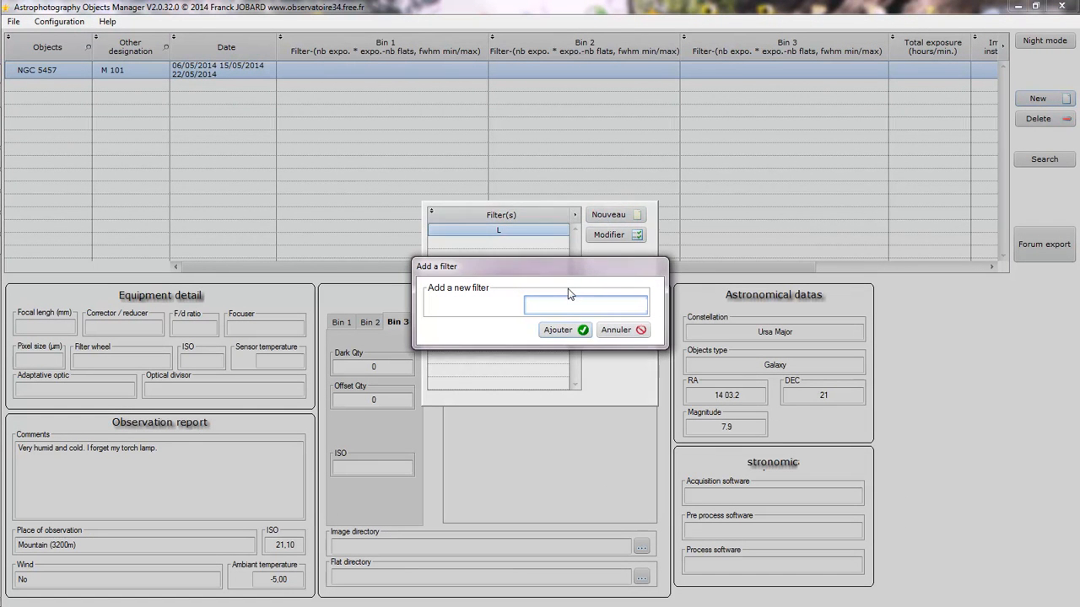
pyautogui.write('R')
pyautogui.press('Return')
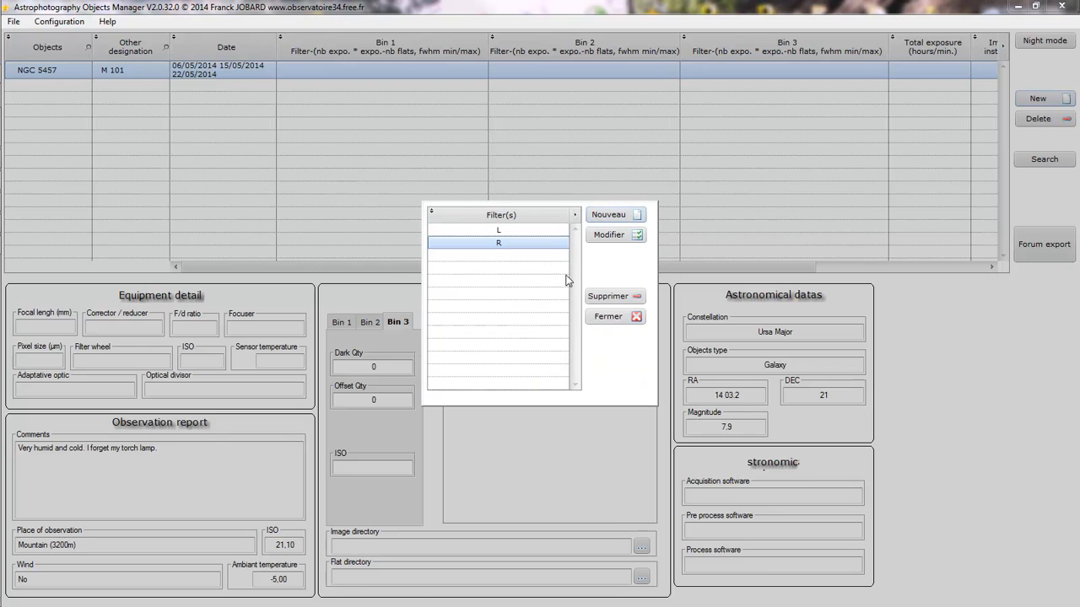
pyautogui.click(605, 215)
pyautogui.write('G')
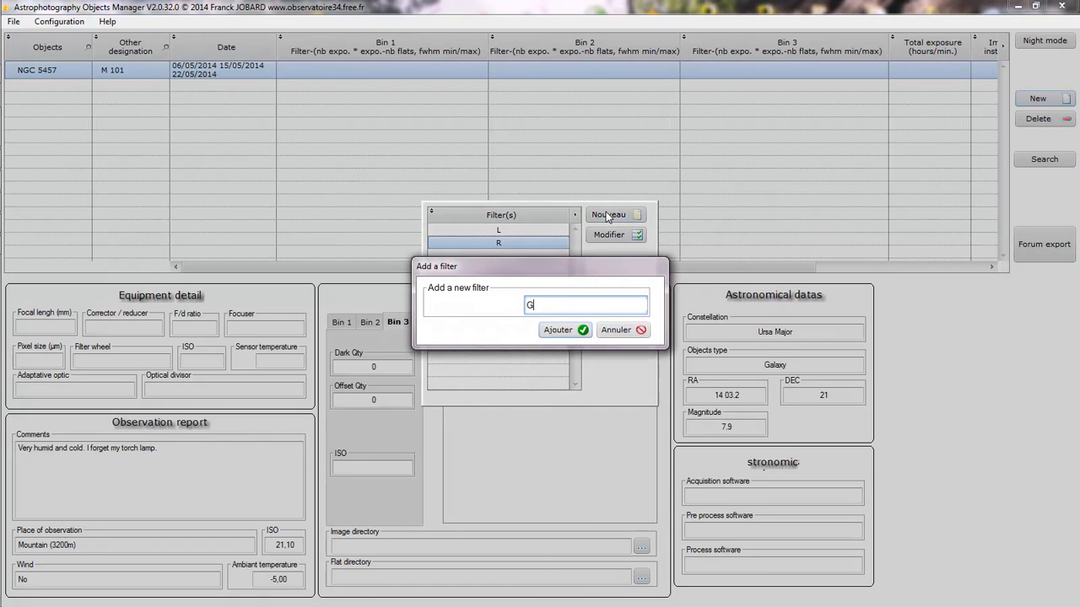
pyautogui.press('Return')
pyautogui.click(605, 215)
pyautogui.write('B')
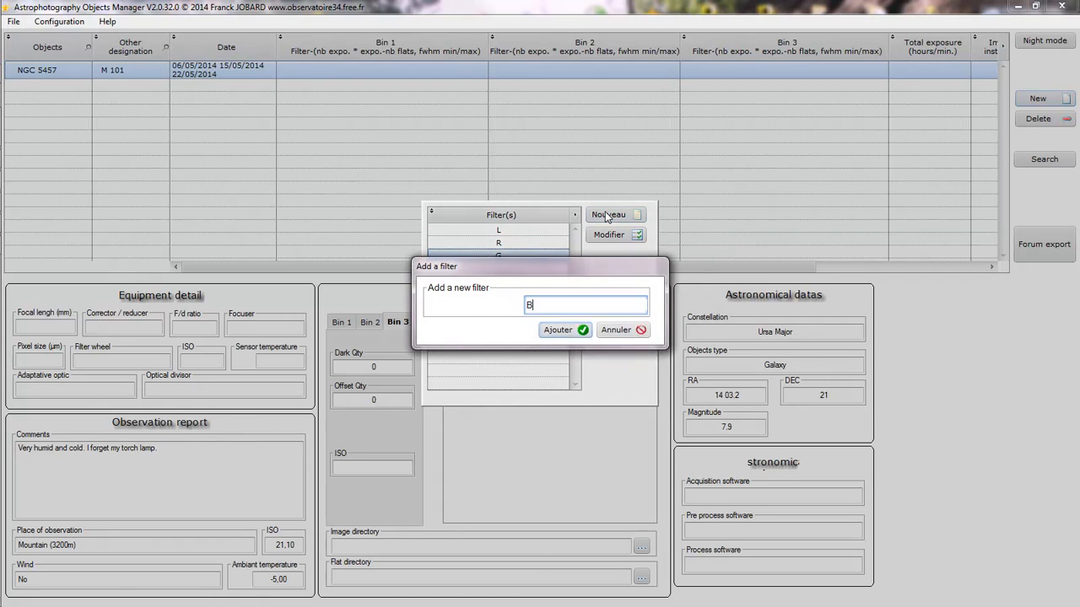
pyautogui.press('Return')
# - Add the filters Ha and UHC to the filter list and close it
pyautogui.click(605, 215)
pyautogui.write('Ha')
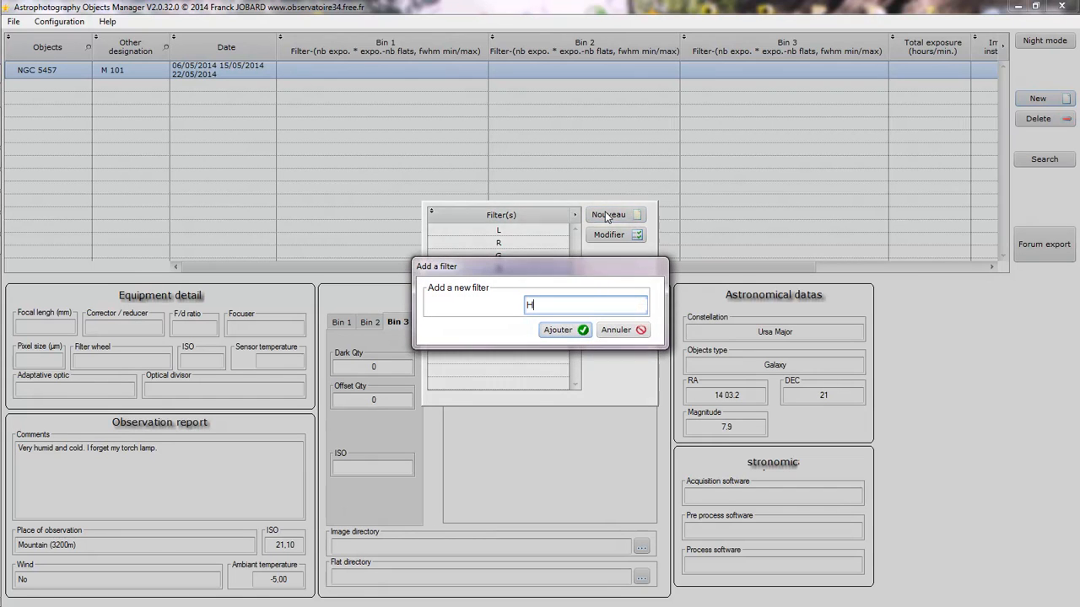
pyautogui.click(581, 328)
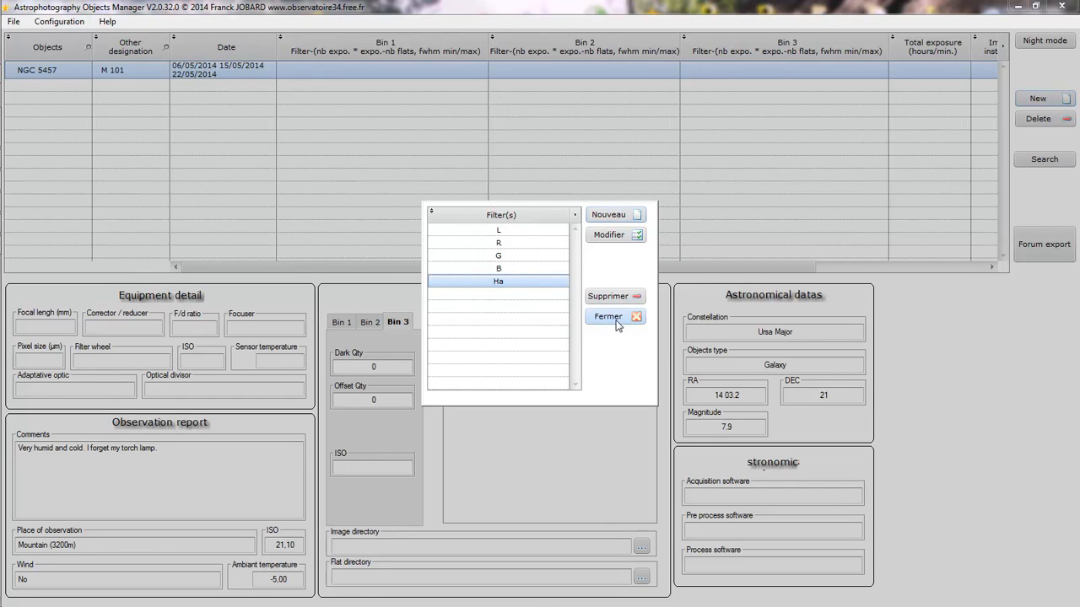
pyautogui.click(609, 216)
pyautogui.write('UH')
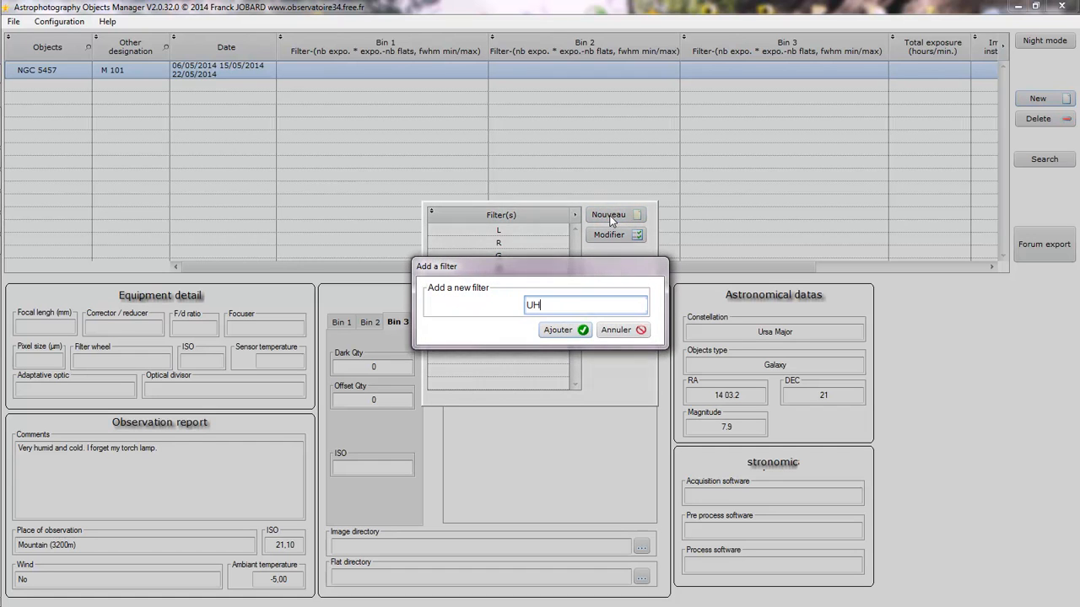
pyautogui.write('C')
pyautogui.click(570, 330)
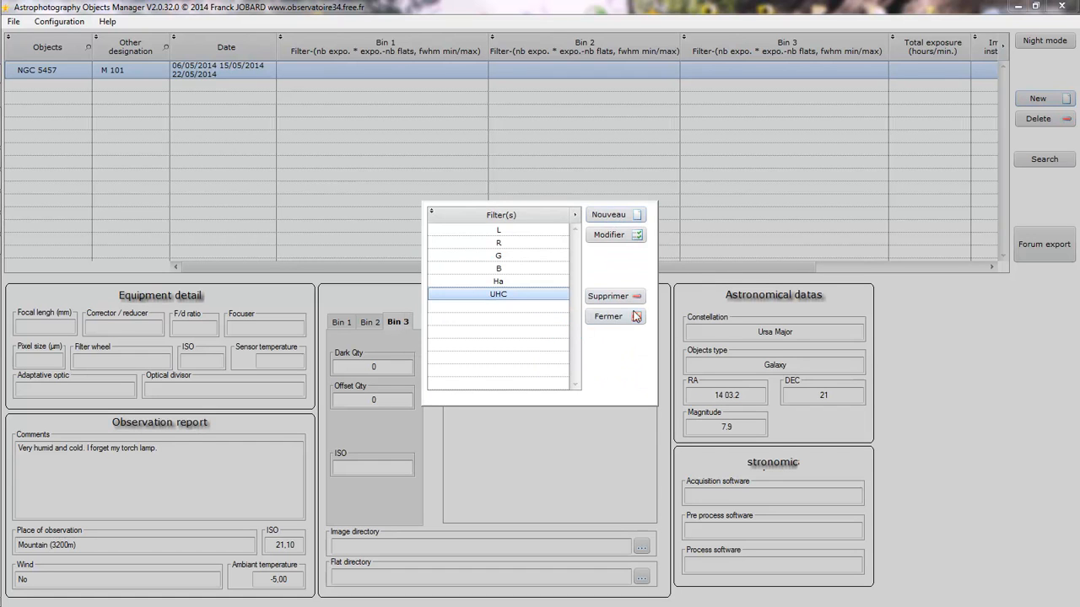
pyautogui.click(609, 317)
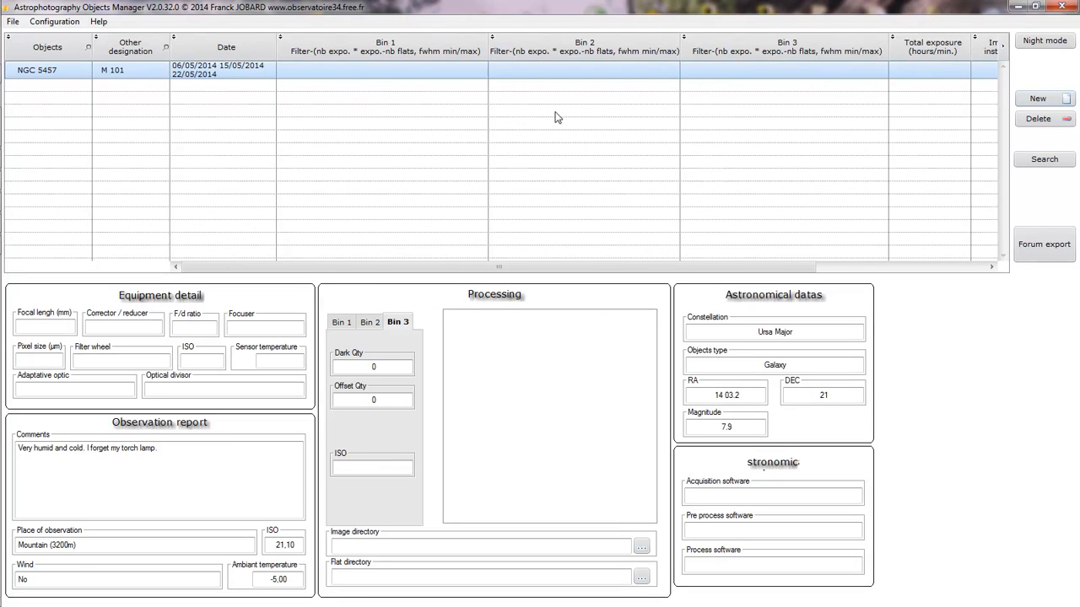
pyautogui.doubleClick(424, 72)
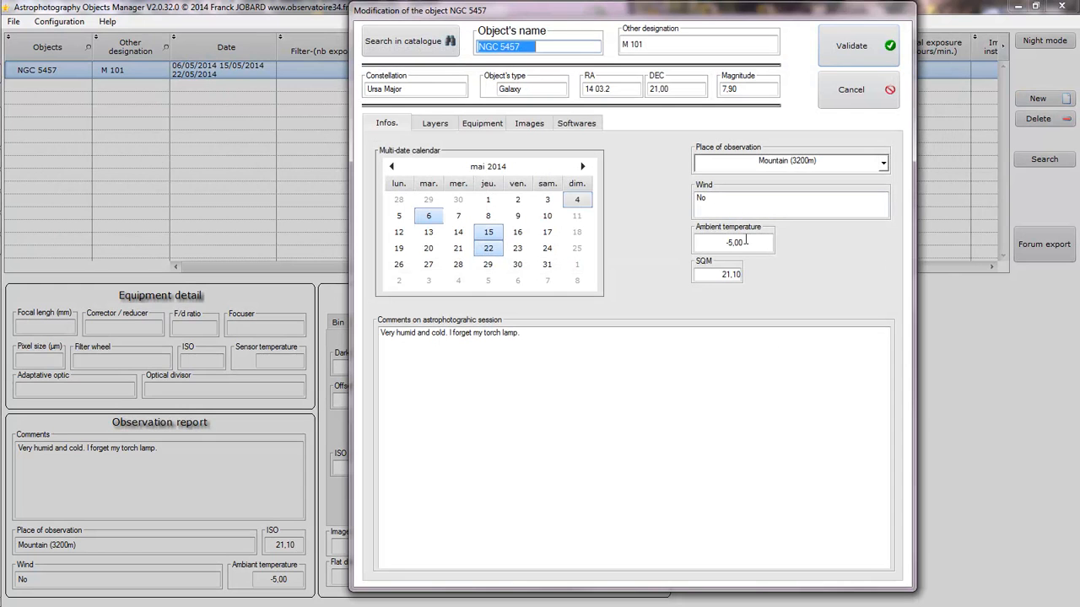
pyautogui.click(434, 124)
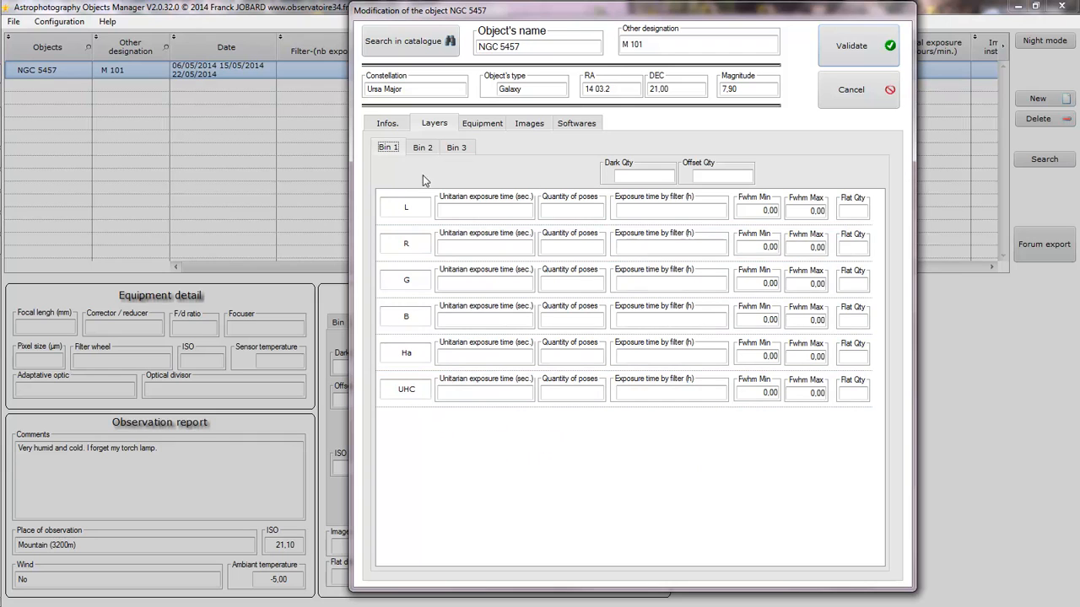
pyautogui.click(652, 175)
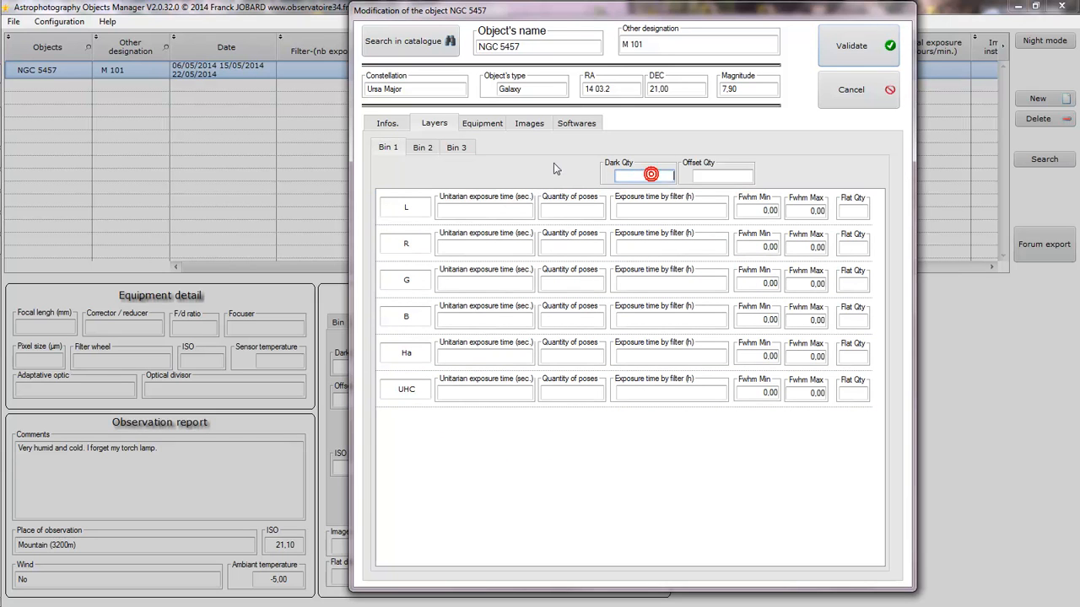
pyautogui.write('101')
pyautogui.click(707, 175)
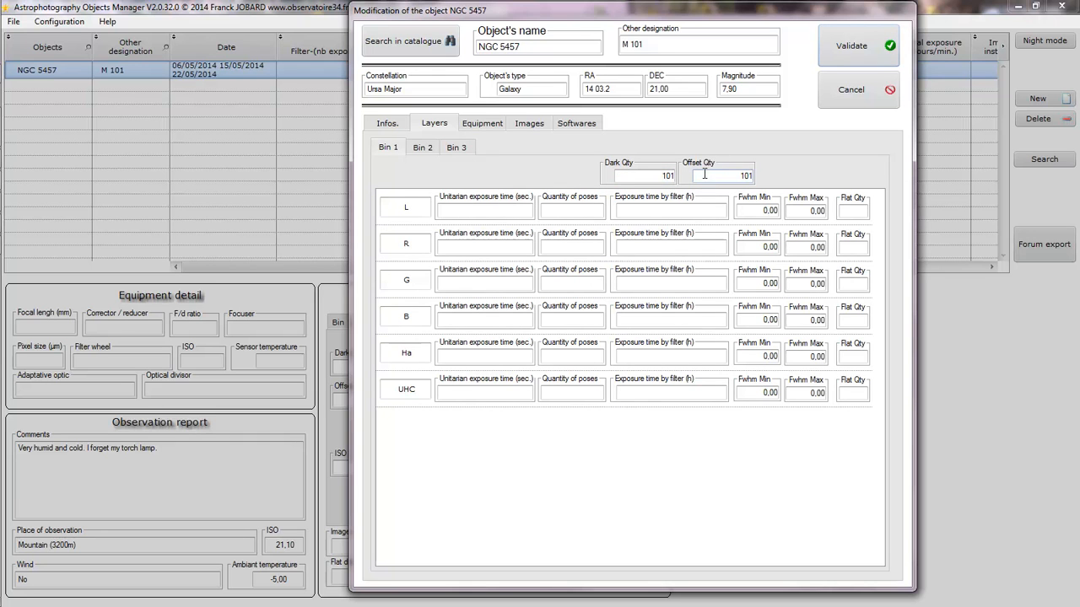
pyautogui.click(466, 211)
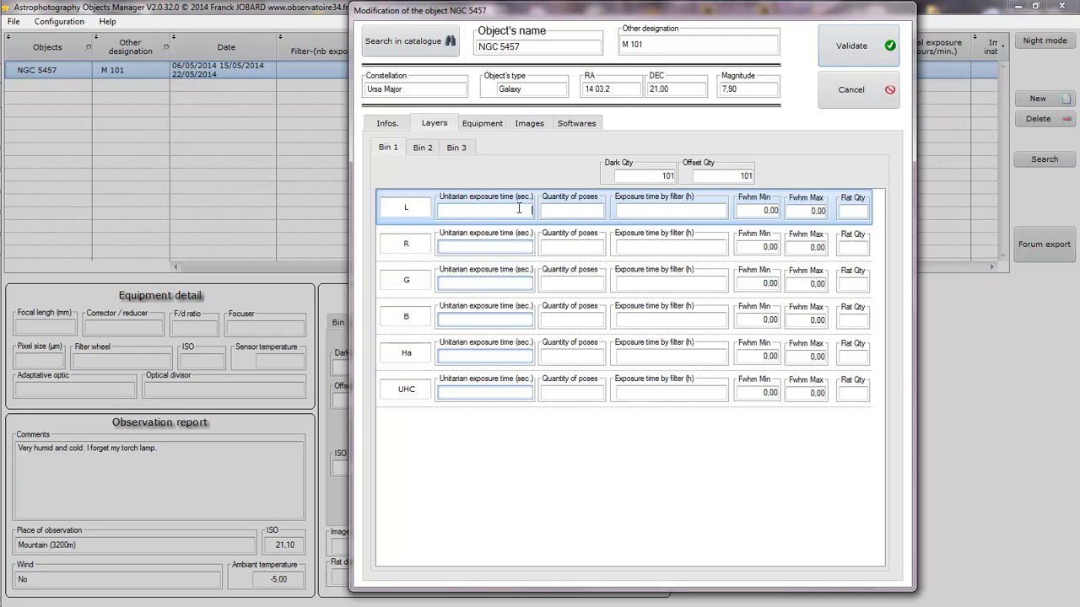
pyautogui.click(874, 101)
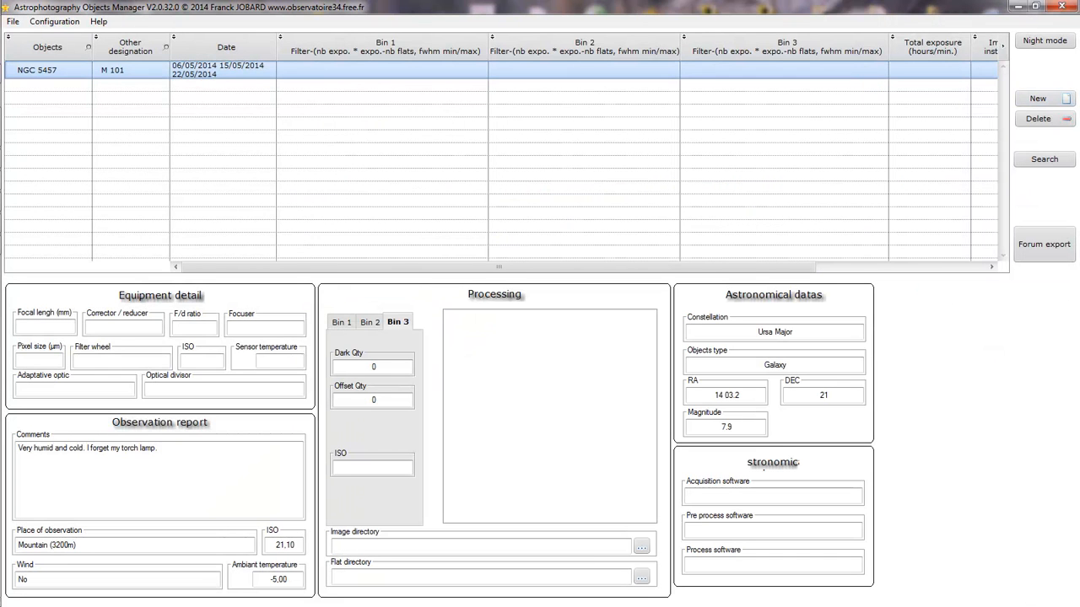
# - Open the NGC 5457 record's Bin 1 layers and fill the L filter with 600 s, 14 poses, FWHM 1,10 to 1,90 and 51 flats
pyautogui.doubleClick(297, 72)
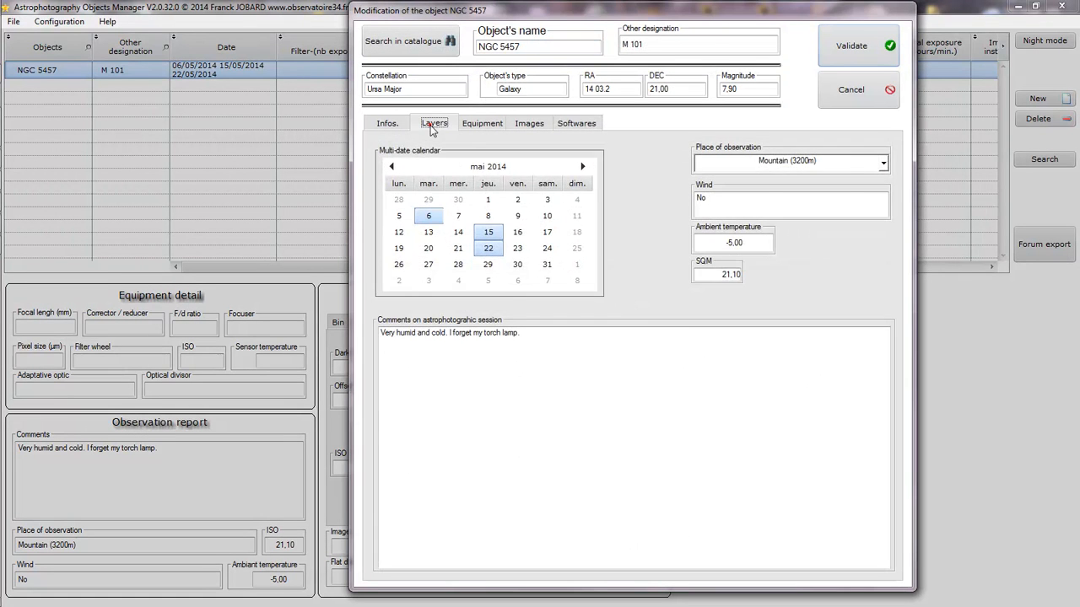
pyautogui.click(432, 127)
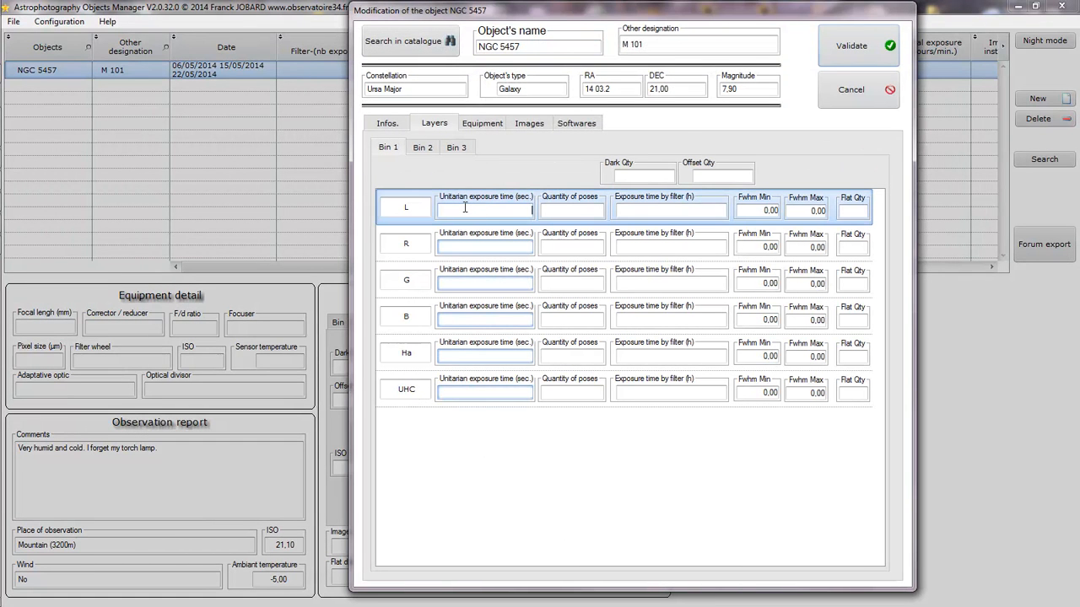
pyautogui.write('600')
pyautogui.press('Tab')
pyautogui.write('14')
pyautogui.press('Tab')
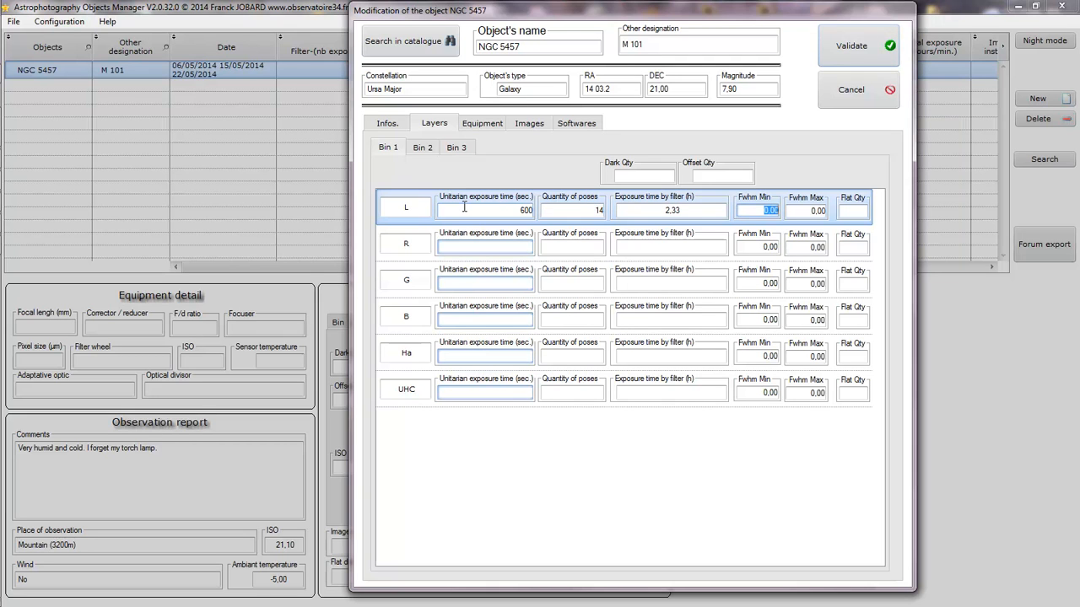
pyautogui.write('1,1')
pyautogui.press('Tab')
pyautogui.write('1,5')
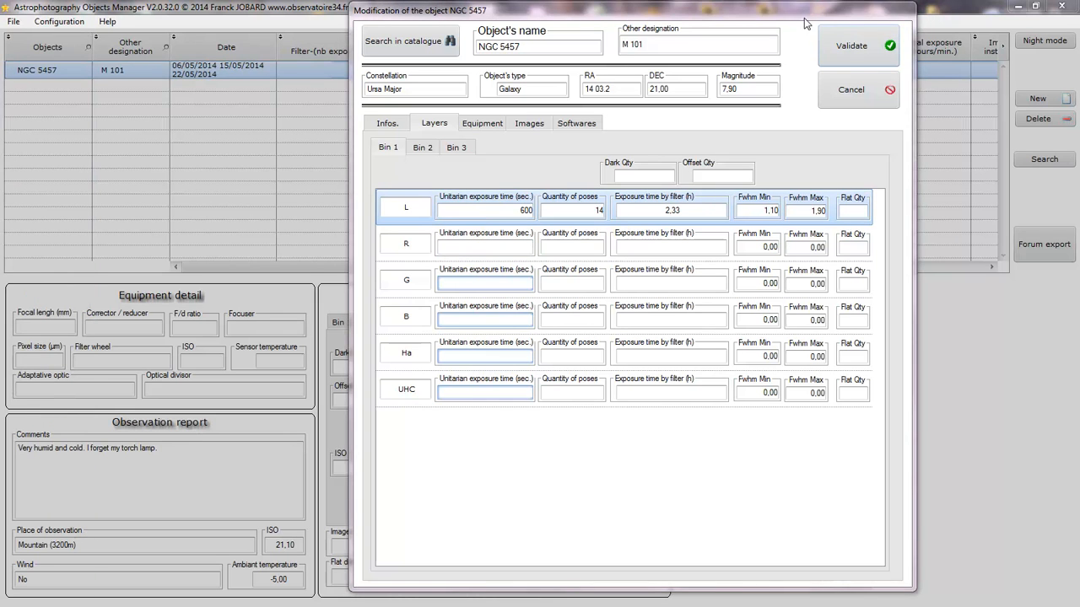
pyautogui.click(815, 210)
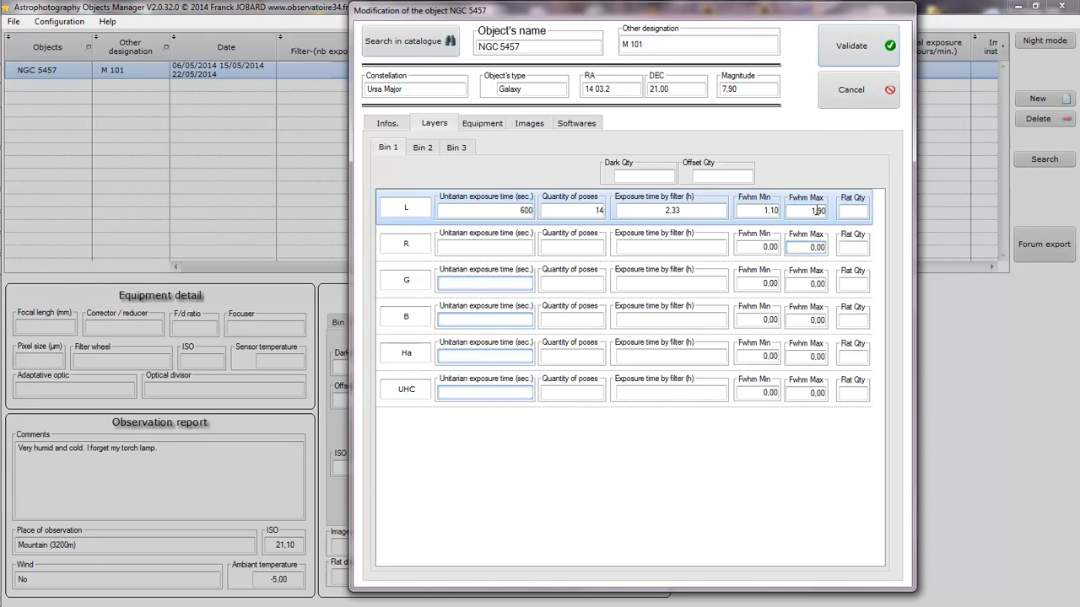
pyautogui.press('Tab')
pyautogui.write('51')
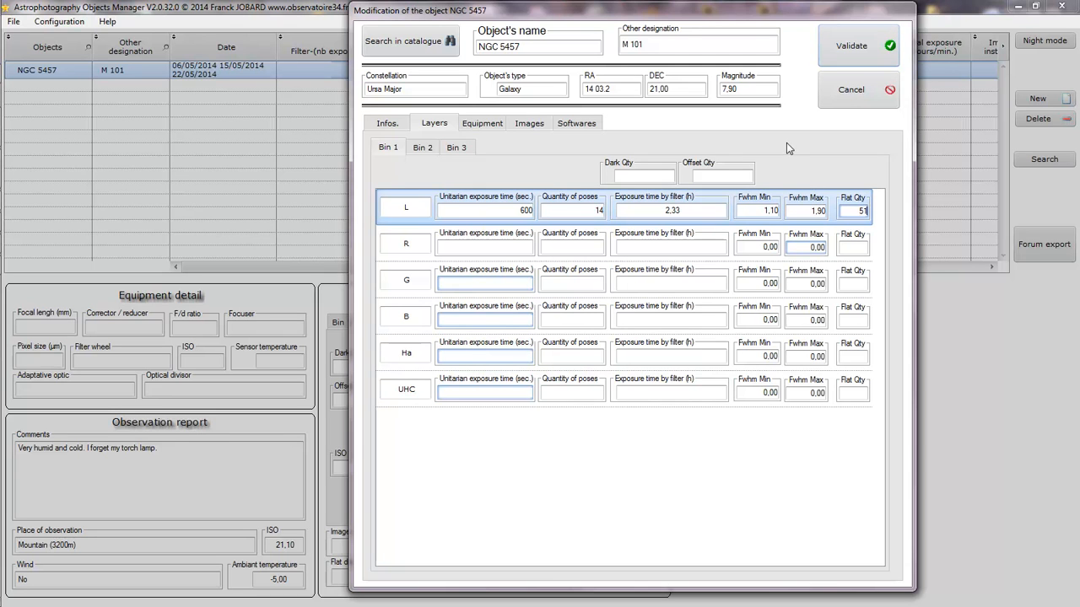
pyautogui.press('Tab')
pyautogui.press('Tab')
pyautogui.press('Tab')
pyautogui.press('Tab')
pyautogui.press('Tab')
pyautogui.press('Tab')
pyautogui.press('Tab')
pyautogui.press('Tab')
pyautogui.press('Tab')
pyautogui.press('Tab')
pyautogui.press('Tab')
pyautogui.press('Tab')
pyautogui.press('Tab')
pyautogui.press('Tab')
pyautogui.press('Tab')
pyautogui.press('Tab')
pyautogui.press('Tab')
pyautogui.press('Tab')
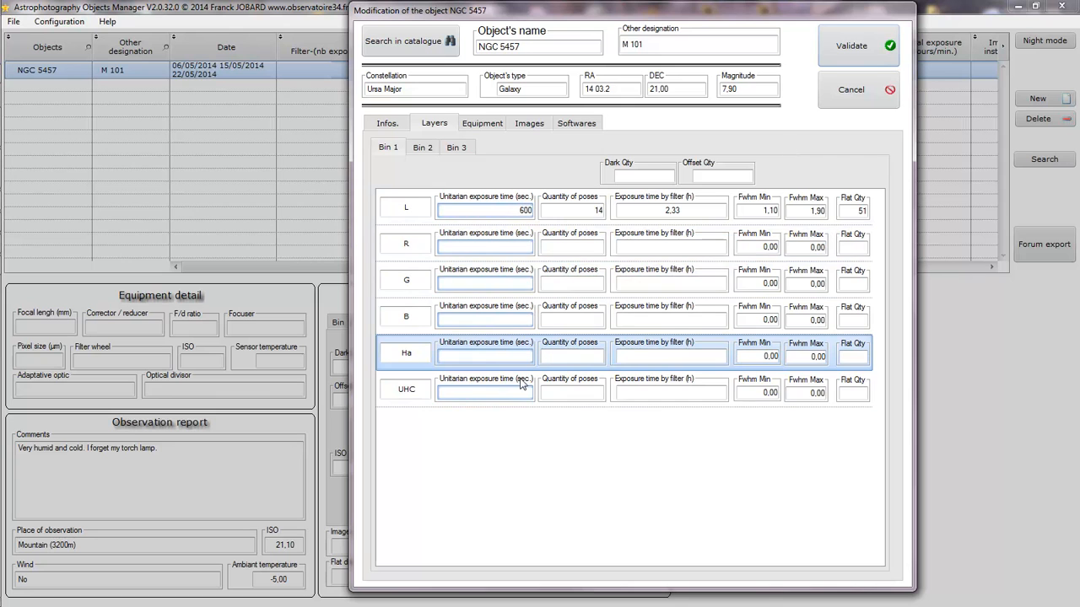
pyautogui.click(429, 222)
pyautogui.click(492, 391)
pyautogui.click(554, 393)
pyautogui.click(669, 394)
pyautogui.click(748, 396)
pyautogui.click(801, 396)
pyautogui.click(855, 397)
pyautogui.click(656, 394)
pyautogui.click(569, 399)
pyautogui.click(507, 397)
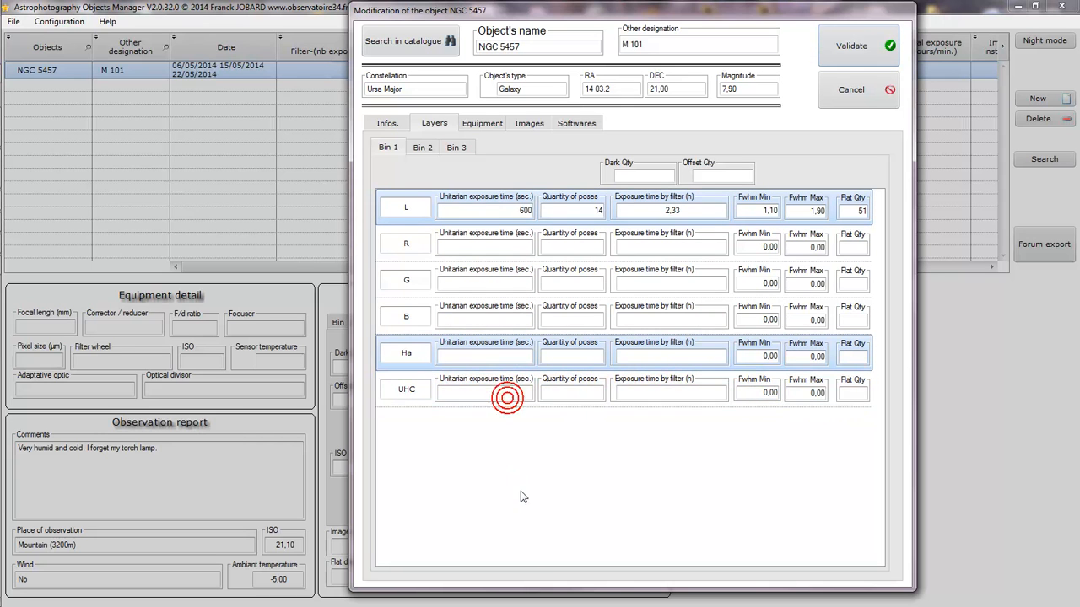
# - Fill the Bin 1 Ha filter with 900 s exposures, 10 poses, FWHM 1,50 to 2,10 and 51 flats
pyautogui.click(433, 197)
pyautogui.click(474, 351)
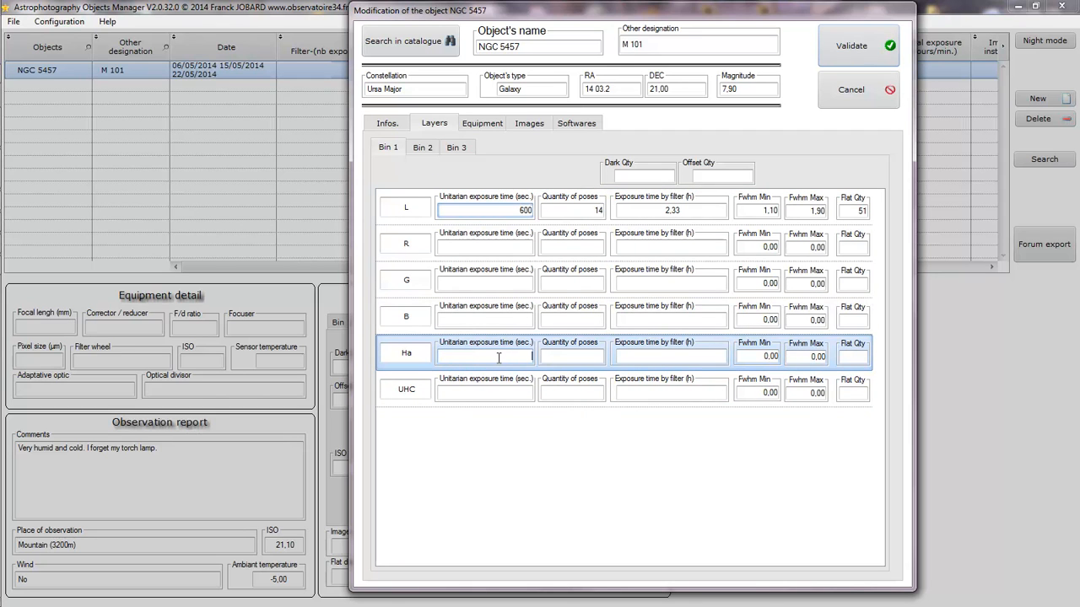
pyautogui.write('900')
pyautogui.press('Tab')
pyautogui.write('10')
pyautogui.press('Tab')
pyautogui.write('1,50')
pyautogui.press('Tab')
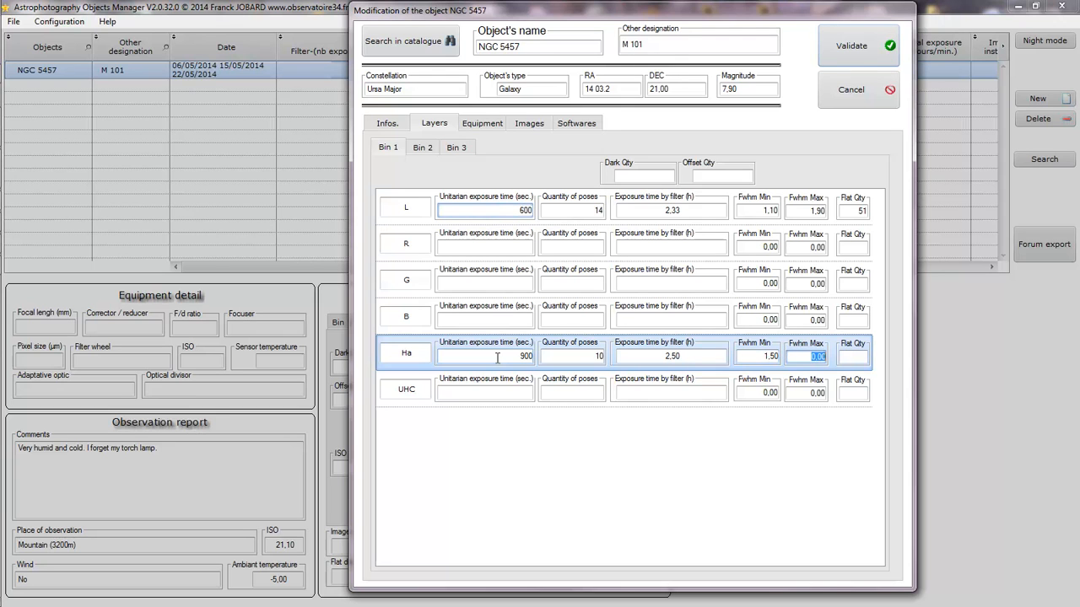
pyautogui.write('2,10')
pyautogui.press('Tab')
pyautogui.write('51')
pyautogui.press('Tab')
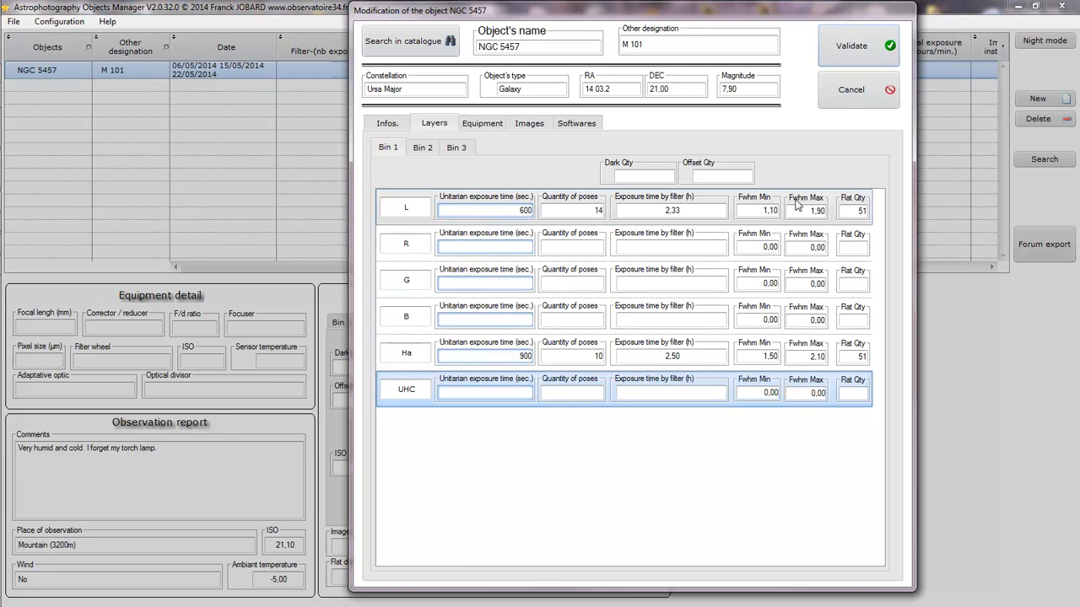
# - Select only the L and Ha filter rows in Bin 1
pyautogui.click(426, 221)
pyautogui.click(433, 345)
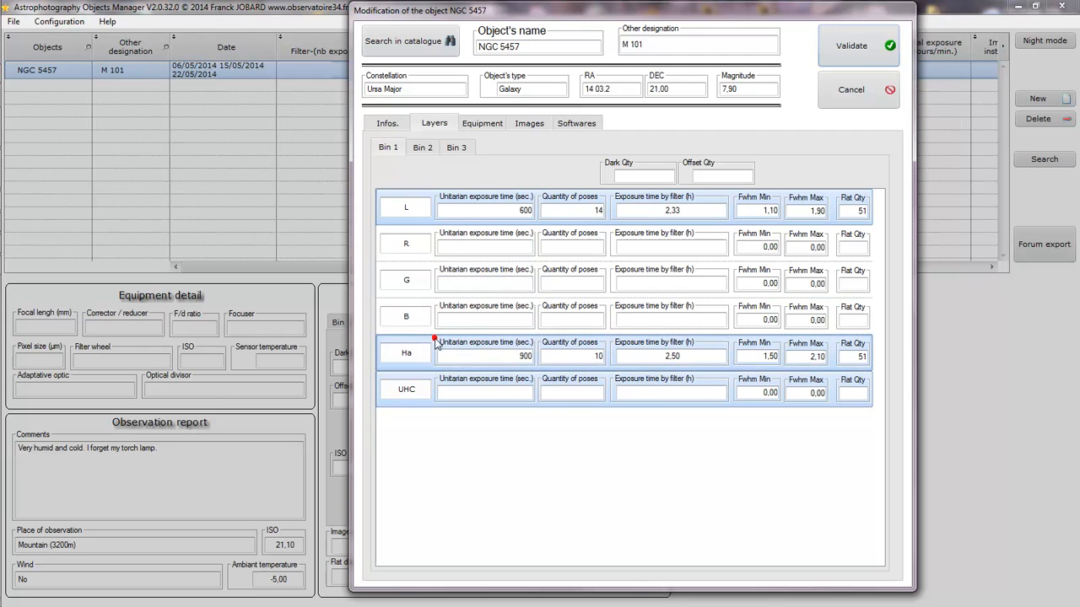
pyautogui.click(430, 394)
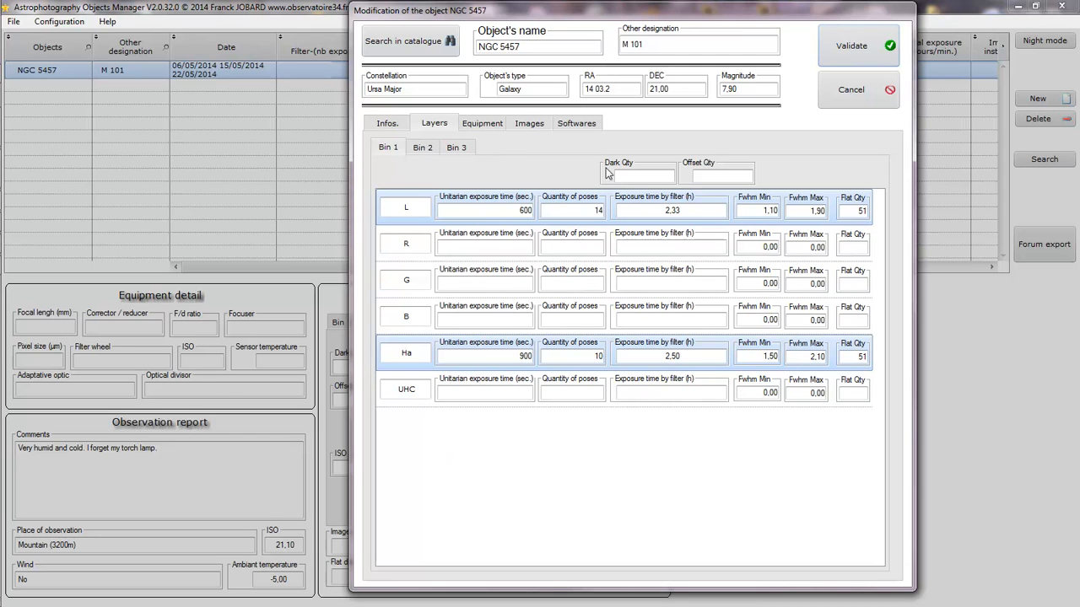
# - Set the Bin 1 dark quantity and offset quantity to 101 each
pyautogui.click(635, 176)
pyautogui.write('101')
pyautogui.press('Tab')
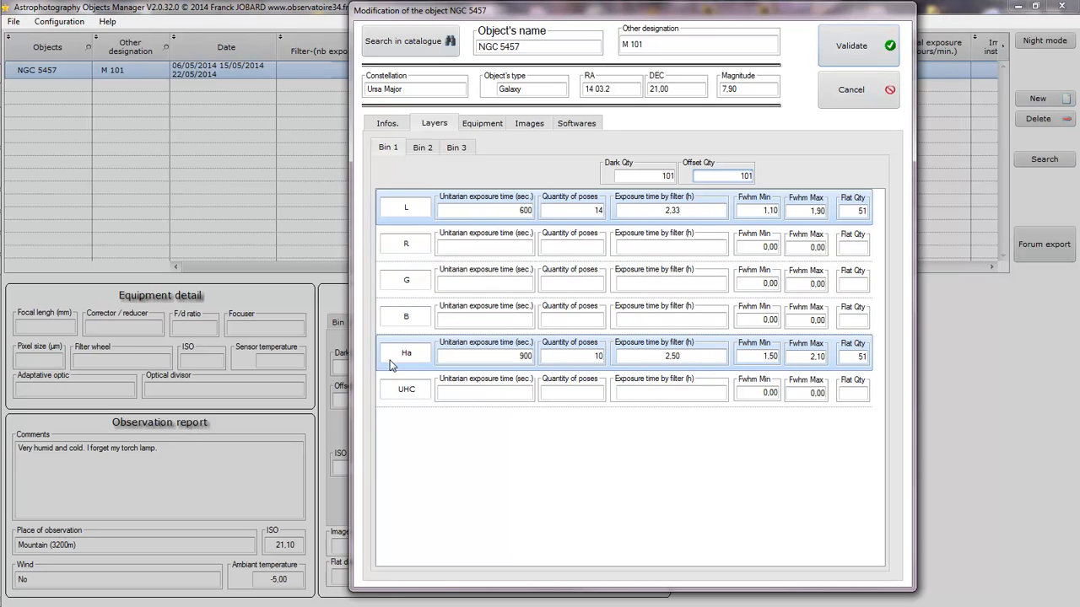
# - Set the Bin 2 dark quantity and offset quantity to 101 each
pyautogui.click(420, 148)
pyautogui.click(674, 175)
pyautogui.press('Tab')
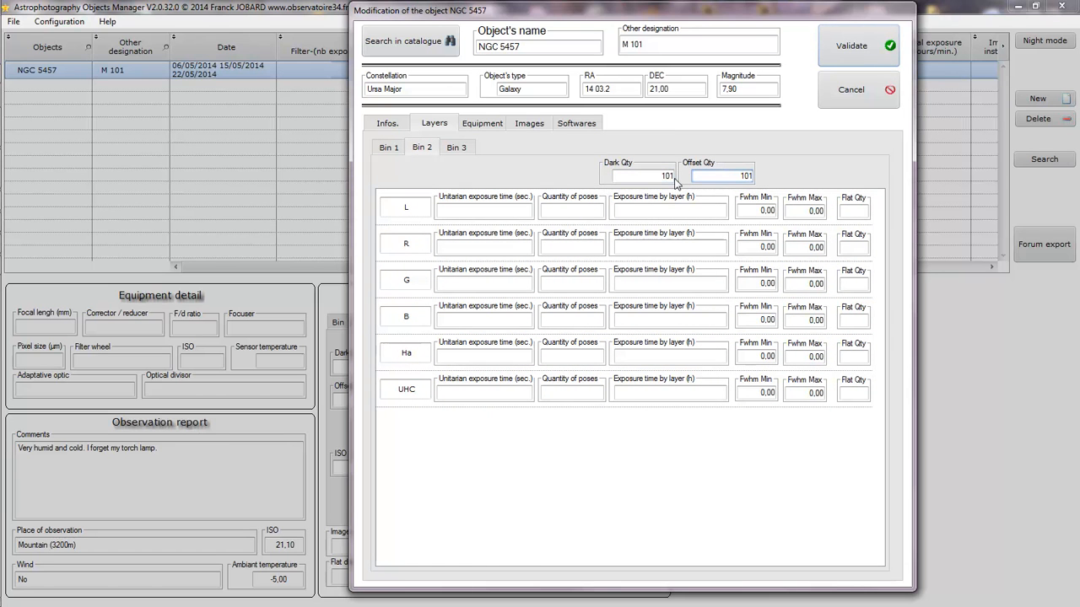
# - Fill the Bin 2 R filter with 300 s exposures, 12 poses, FWHM 1,4 to 1,9 and 51 flats
pyautogui.click(511, 247)
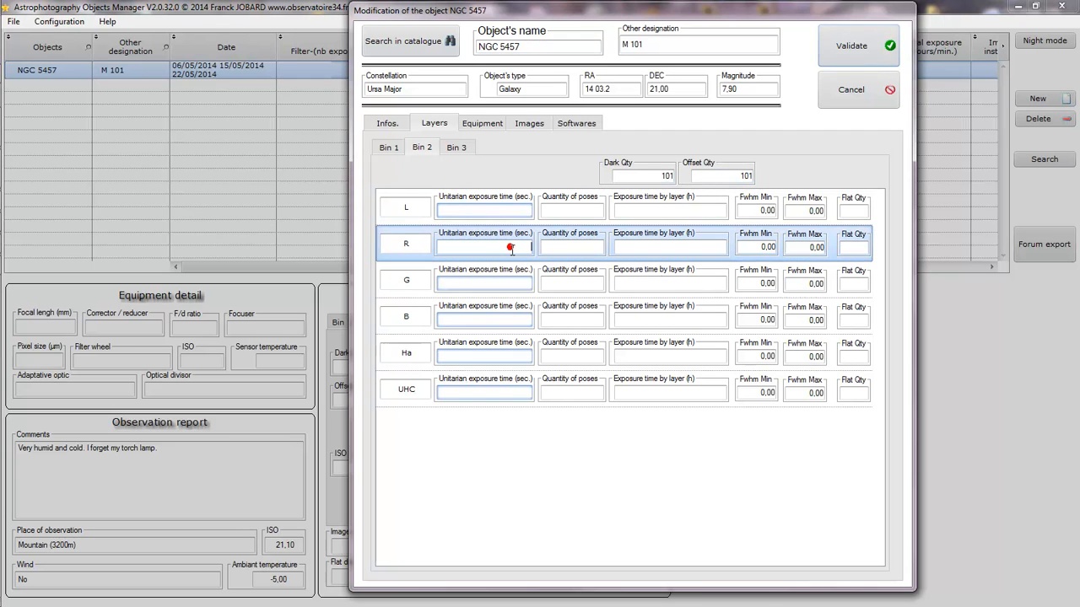
pyautogui.write('300')
pyautogui.press('Tab')
pyautogui.write('12')
pyautogui.press('Tab')
pyautogui.write('1,4')
pyautogui.press('Tab')
pyautogui.write('1')
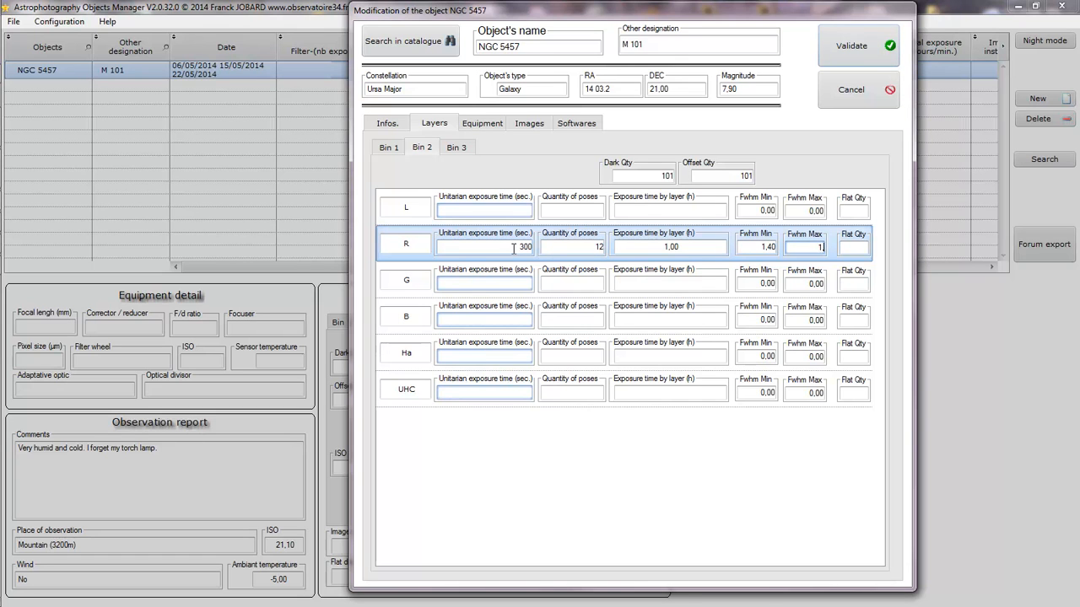
pyautogui.write(',9')
pyautogui.press('Tab')
pyautogui.write('51')
pyautogui.press('Tab')
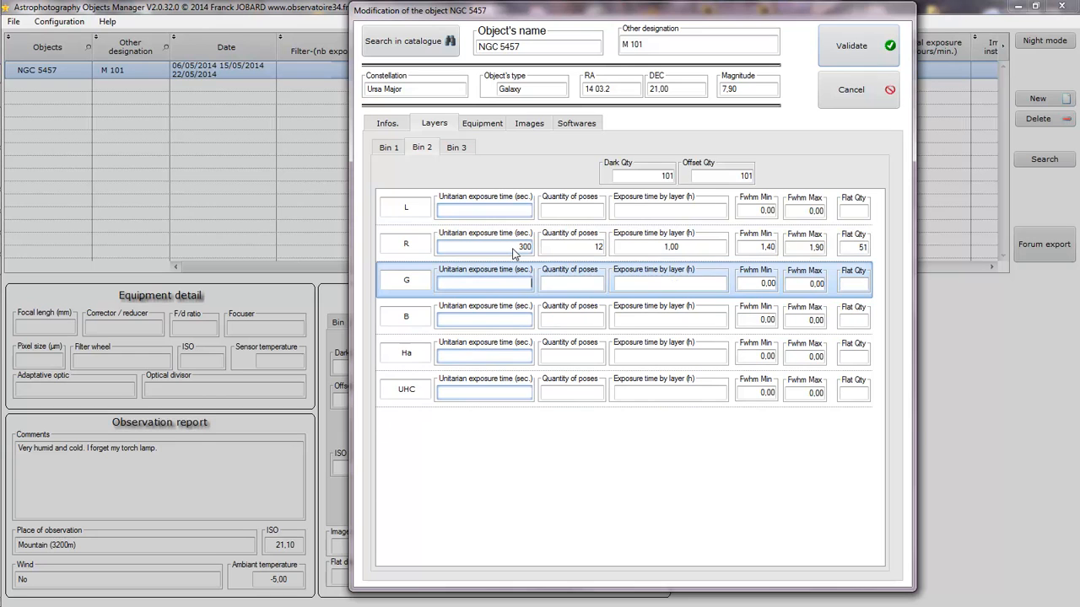
# - Fill the Bin 2 G filter with 300 s exposures, 12 poses, FWHM 1,7 to 2,3 and 51 flats
pyautogui.write('300')
pyautogui.press('Tab')
pyautogui.write('12')
pyautogui.press('Tab')
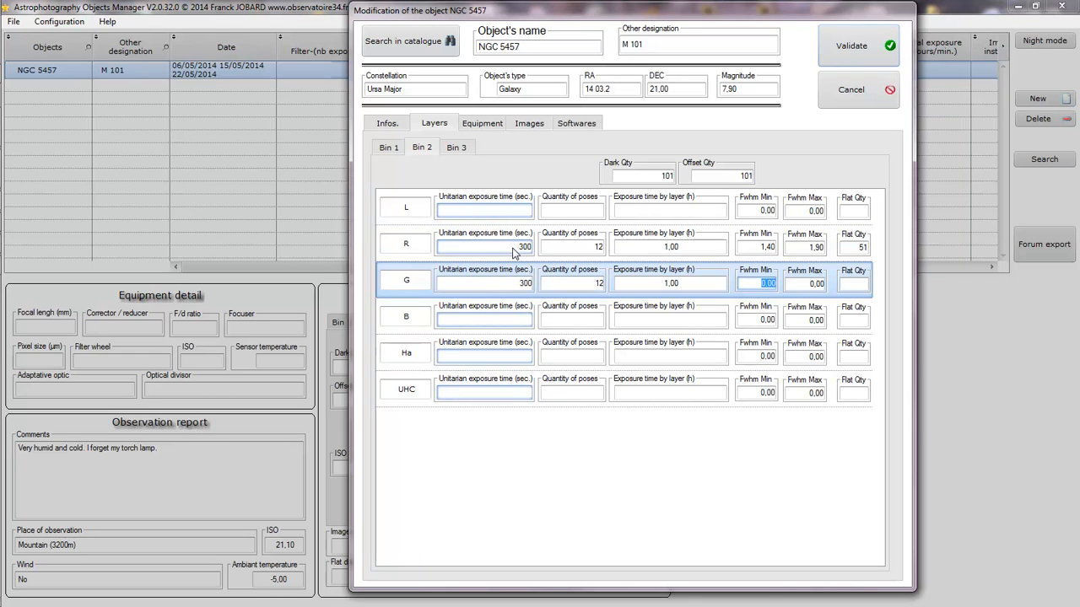
pyautogui.write('1,7')
pyautogui.press('Tab')
pyautogui.write('2,3')
pyautogui.press('Tab')
pyautogui.write('51')
pyautogui.press('Tab')
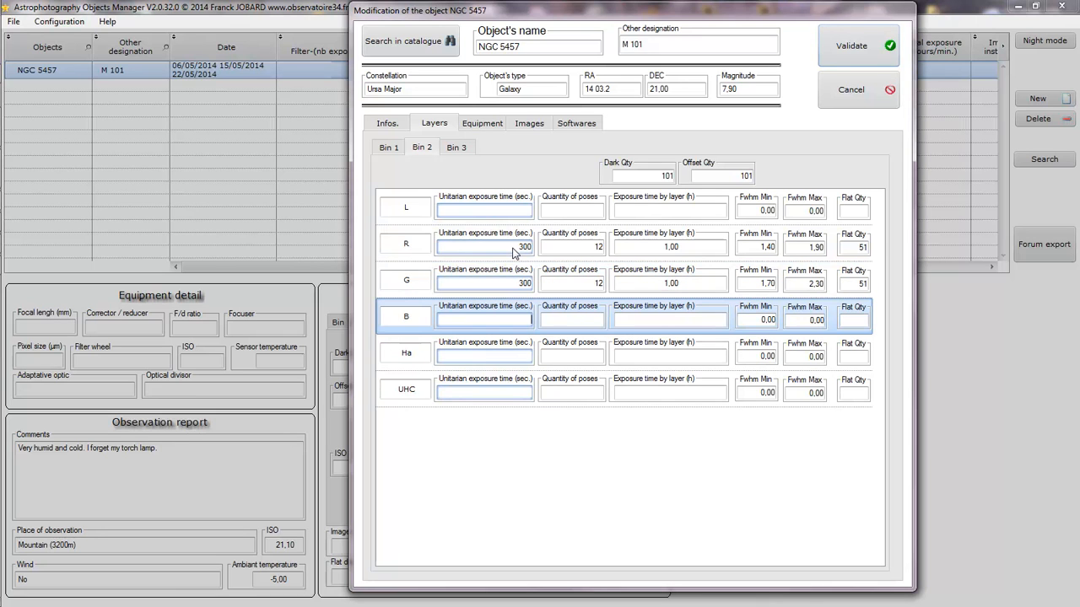
# - Fill the Bin 2 B filter with 300 s exposures, 15 poses, FWHM 1,90 to 2,10 and 51 flats
pyautogui.write('300')
pyautogui.press('Tab')
pyautogui.write('15')
pyautogui.press('Tab')
pyautogui.write('1')
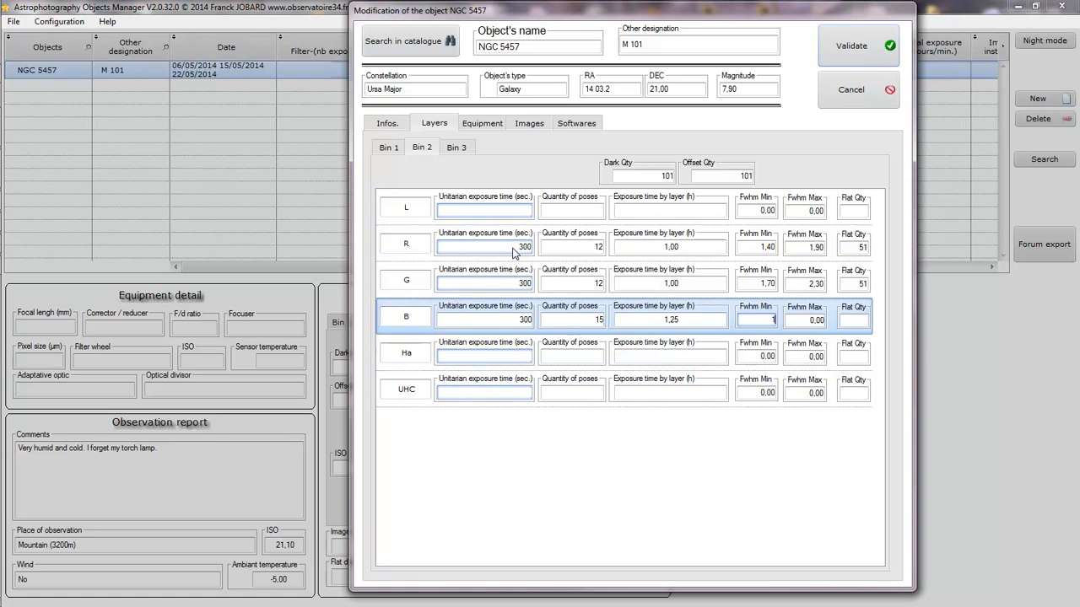
pyautogui.write(',90')
pyautogui.press('Tab')
pyautogui.write('2,10')
pyautogui.press('Tab')
pyautogui.write('5')
pyautogui.press('Tab')
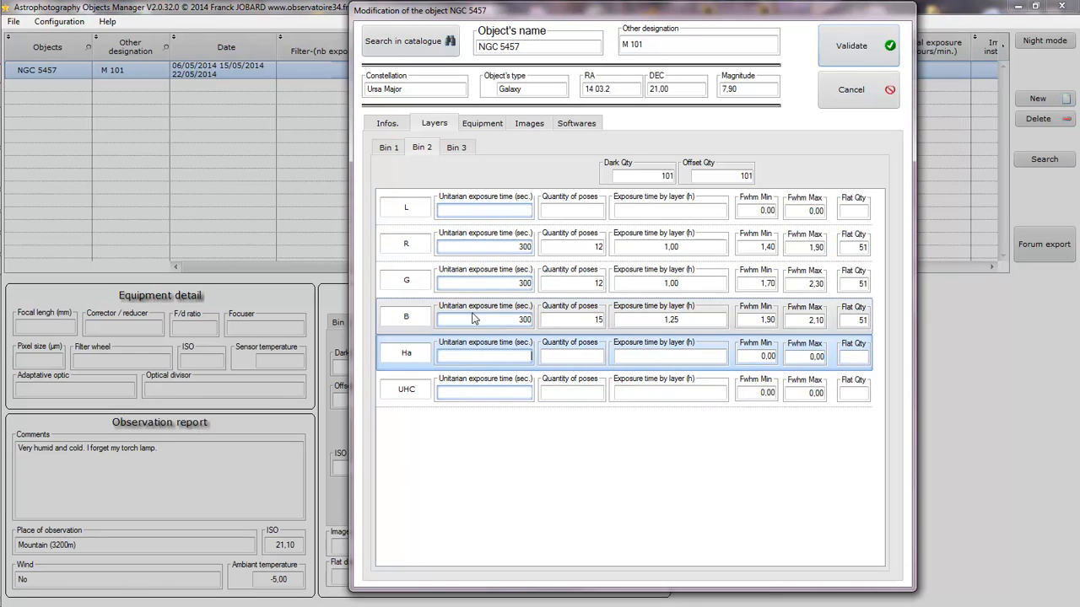
# - Select only the R, G and B filter rows in Bin 2
pyautogui.keyDown('ctrl'); pyautogui.click(428, 259); pyautogui.keyUp('ctrl')
pyautogui.keyDown('ctrl'); pyautogui.click(434, 289); pyautogui.keyUp('ctrl')
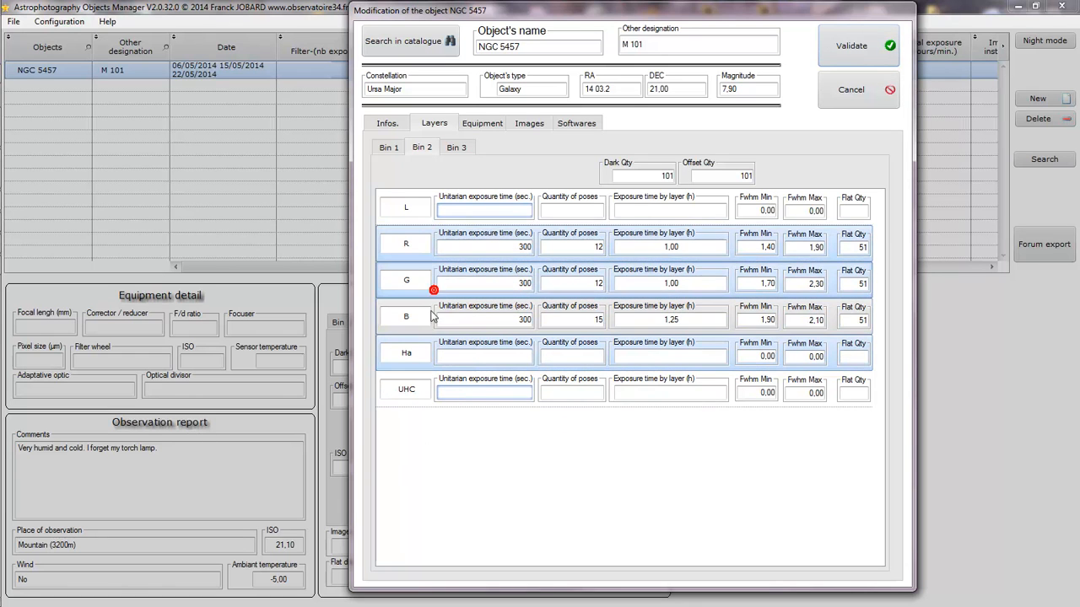
pyautogui.keyDown('ctrl'); pyautogui.click(434, 308); pyautogui.keyUp('ctrl')
pyautogui.keyDown('ctrl'); pyautogui.click(433, 367); pyautogui.keyUp('ctrl')
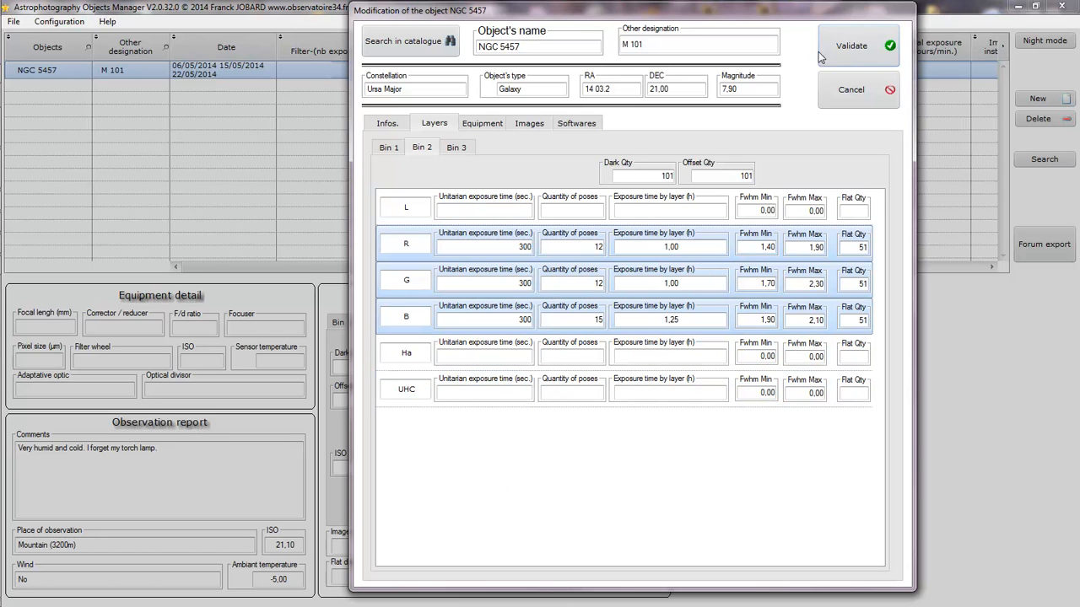
pyautogui.click(455, 147)
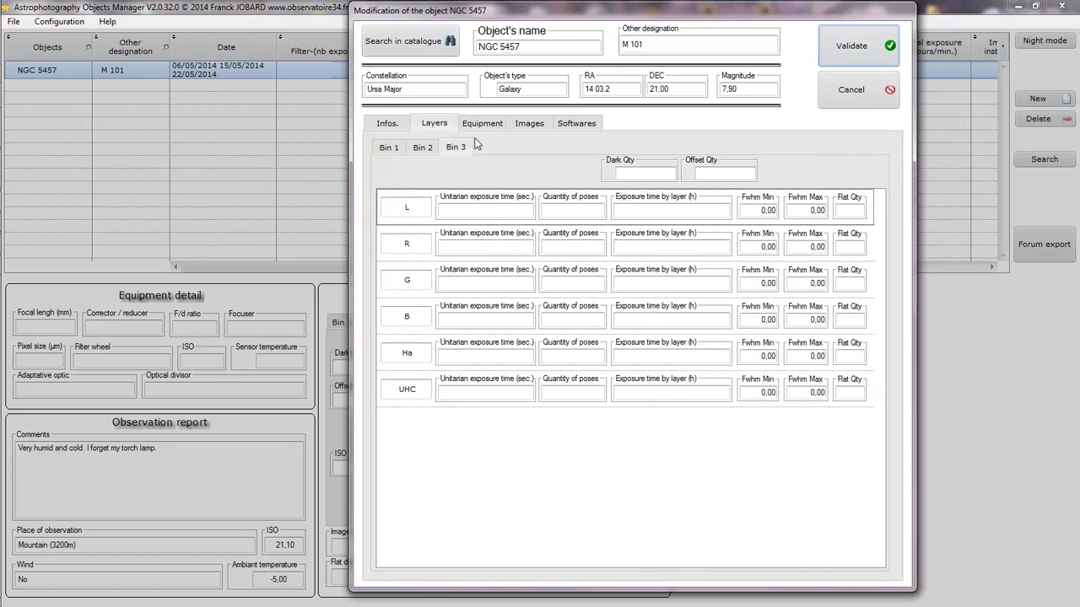
pyautogui.click(417, 146)
pyautogui.click(393, 148)
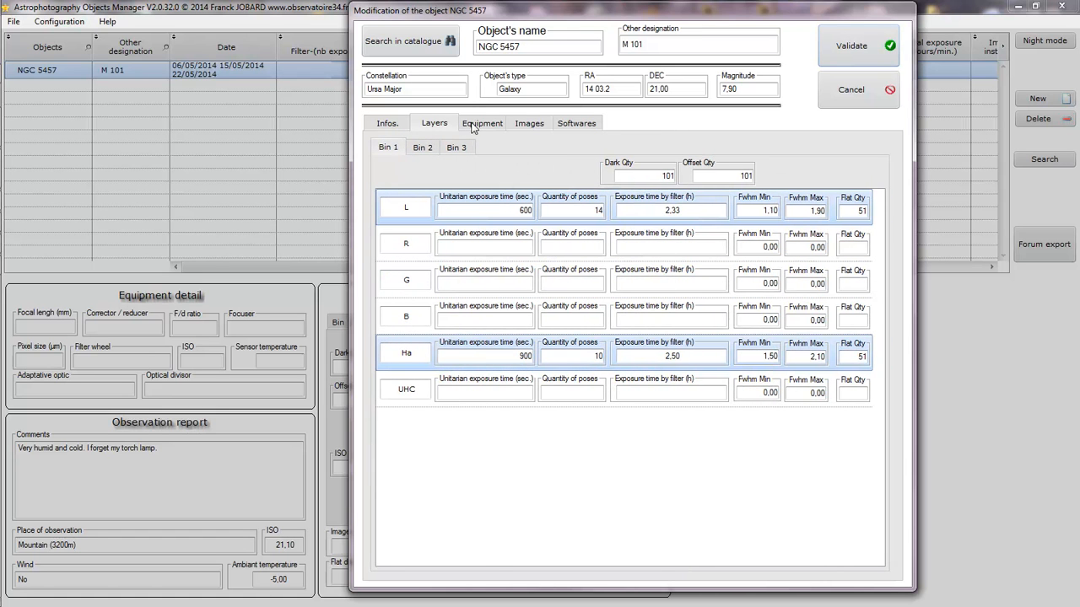
# - Set the record's imaging instrument to TEC140, imaging camera to STL11000M and sensor temperature to -30, leaving the DSLR ISO empty
pyautogui.click(474, 124)
pyautogui.click(469, 201)
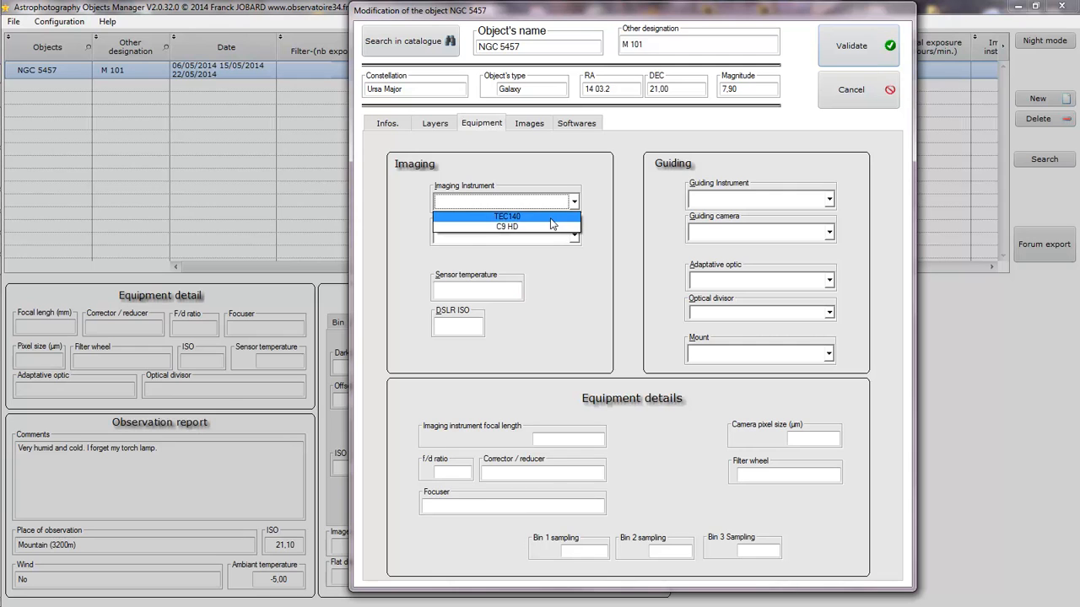
pyautogui.click(549, 217)
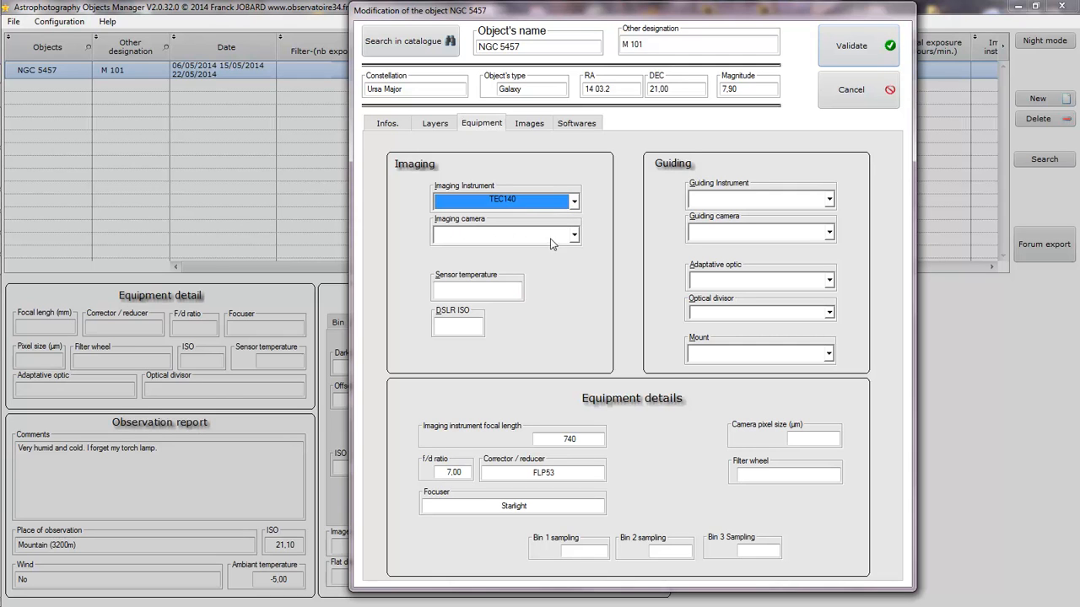
pyautogui.click(548, 237)
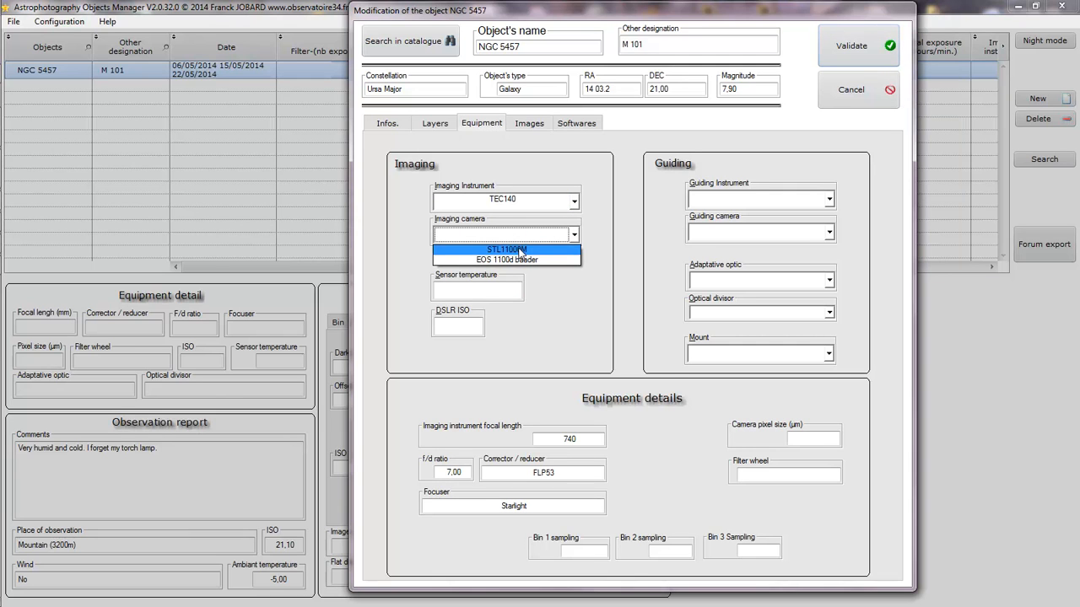
pyautogui.click(518, 250)
pyautogui.click(488, 292)
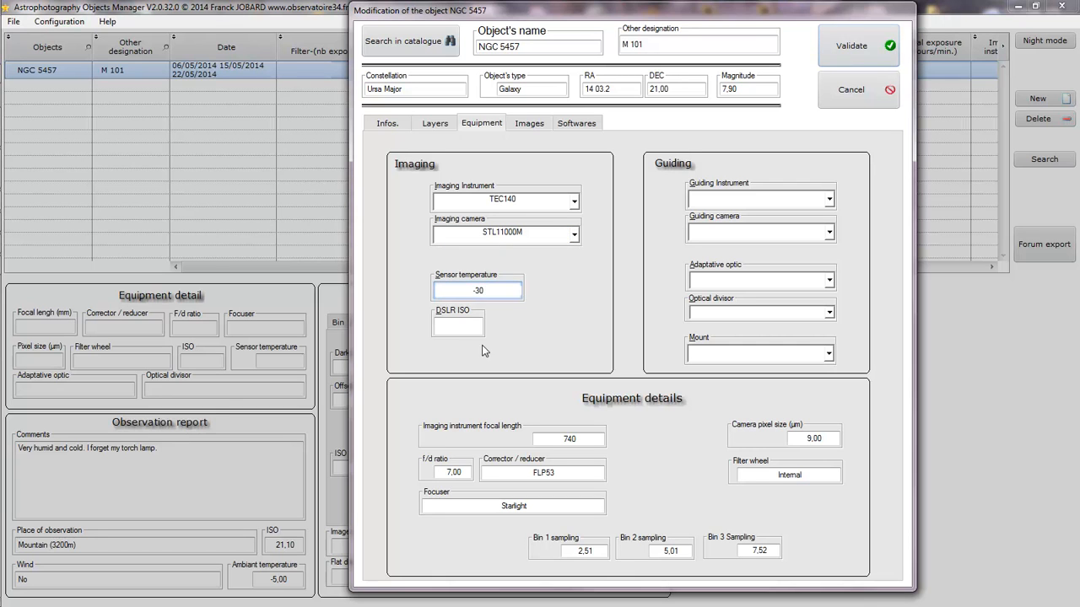
pyautogui.click(466, 327)
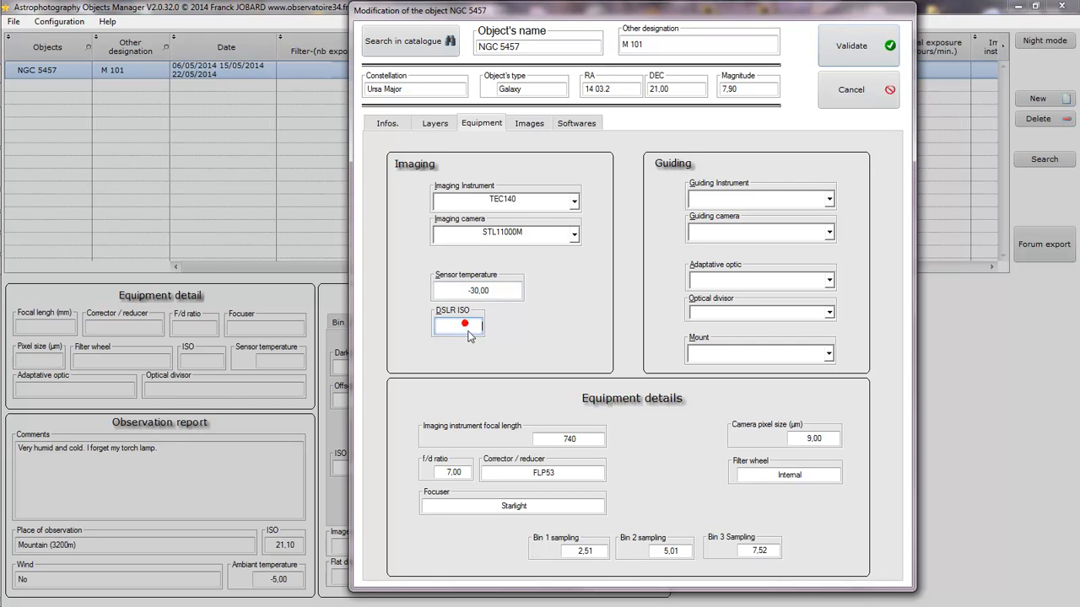
# - Set the guiding instrument to same and the guiding camera to Guiding head
pyautogui.click(801, 205)
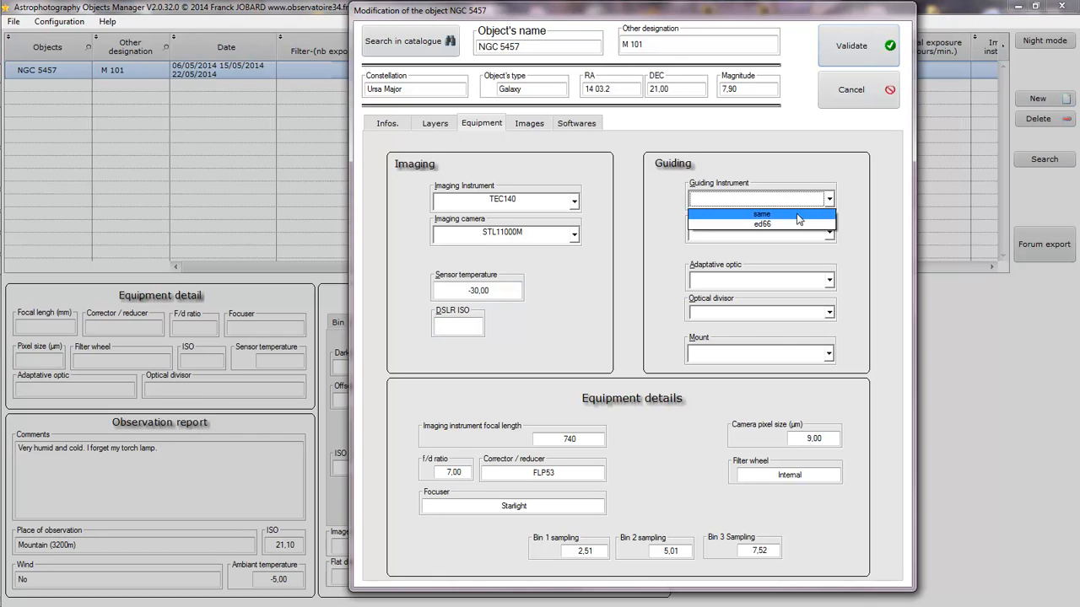
pyautogui.click(799, 215)
pyautogui.click(792, 233)
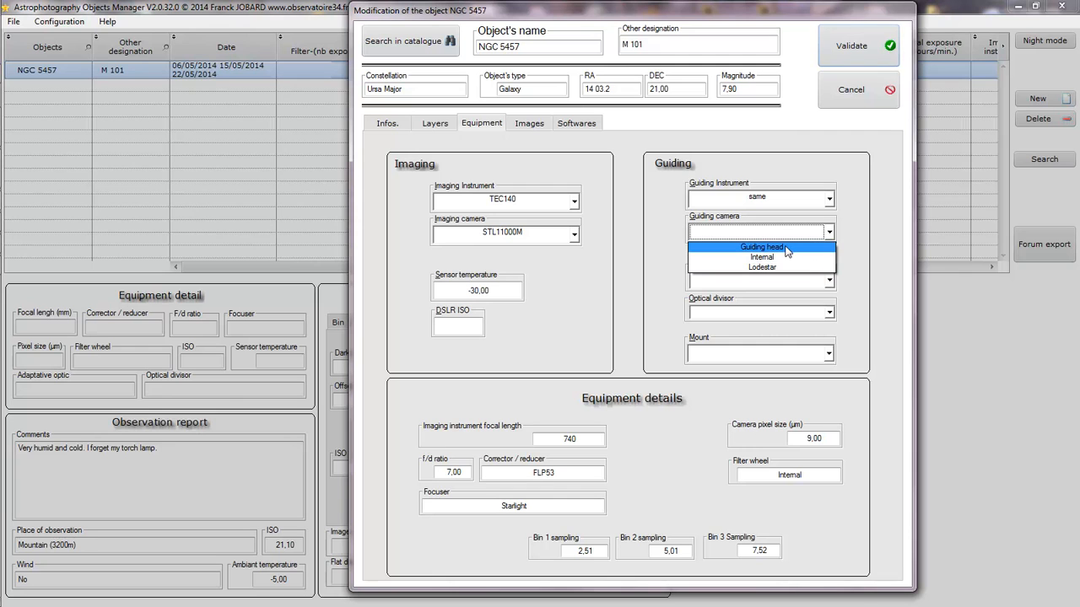
pyautogui.click(785, 253)
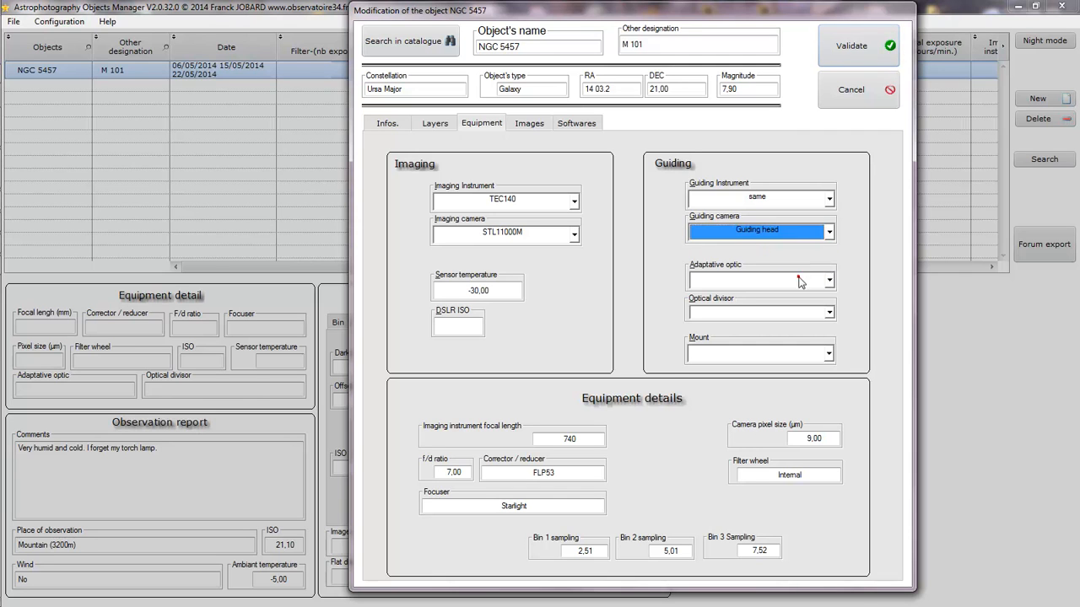
# - Set the adaptative optic to AO-L, the optical divisor to MOAG and the mount to G11 Losmandy
pyautogui.click(798, 280)
pyautogui.click(801, 295)
pyautogui.click(780, 311)
pyautogui.click(781, 329)
pyautogui.click(765, 354)
pyautogui.click(772, 368)
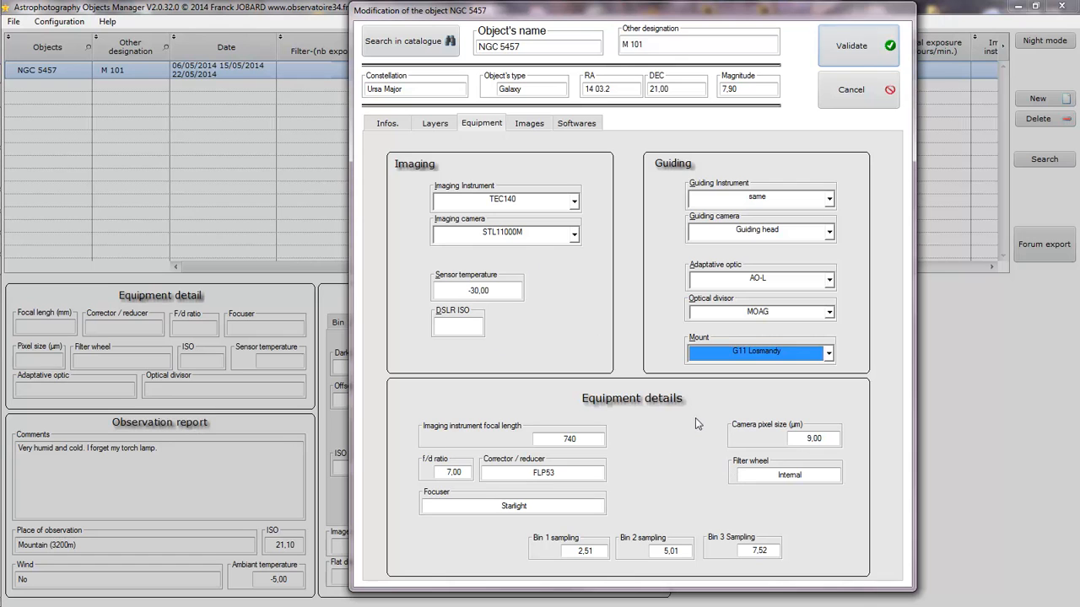
# - Set the record's images directory to the _2014_Cheval folder inside Mes images\Images Astro en local\Traitement
pyautogui.click(526, 125)
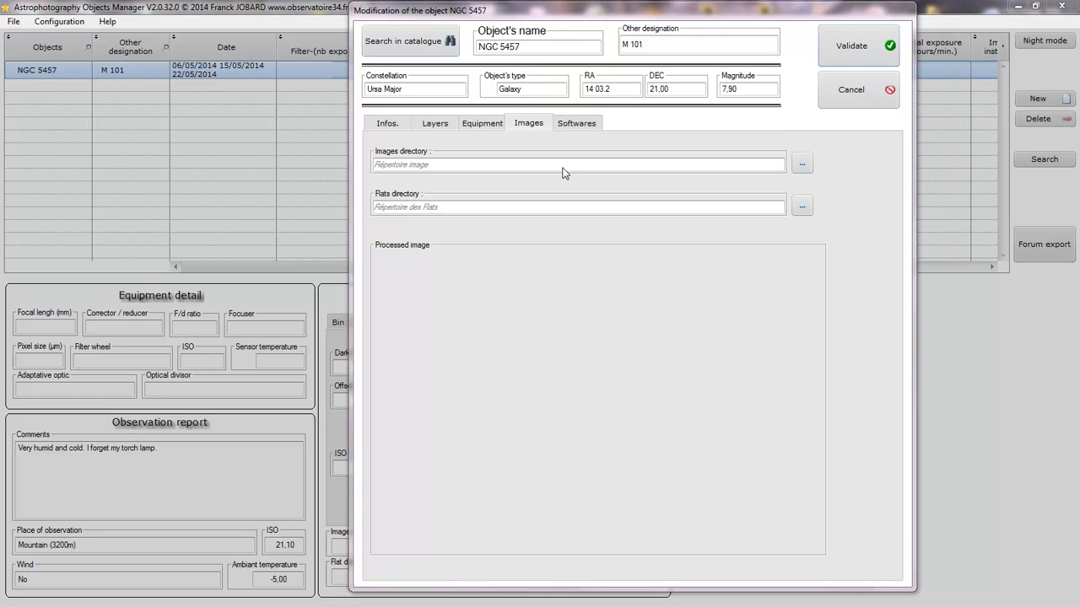
pyautogui.click(802, 165)
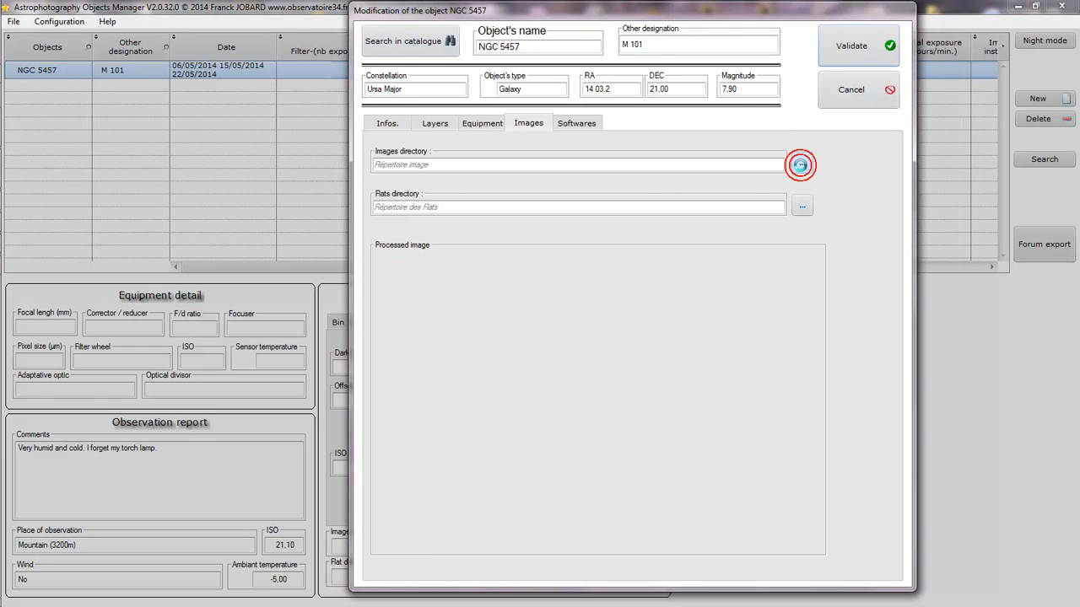
pyautogui.click(463, 255)
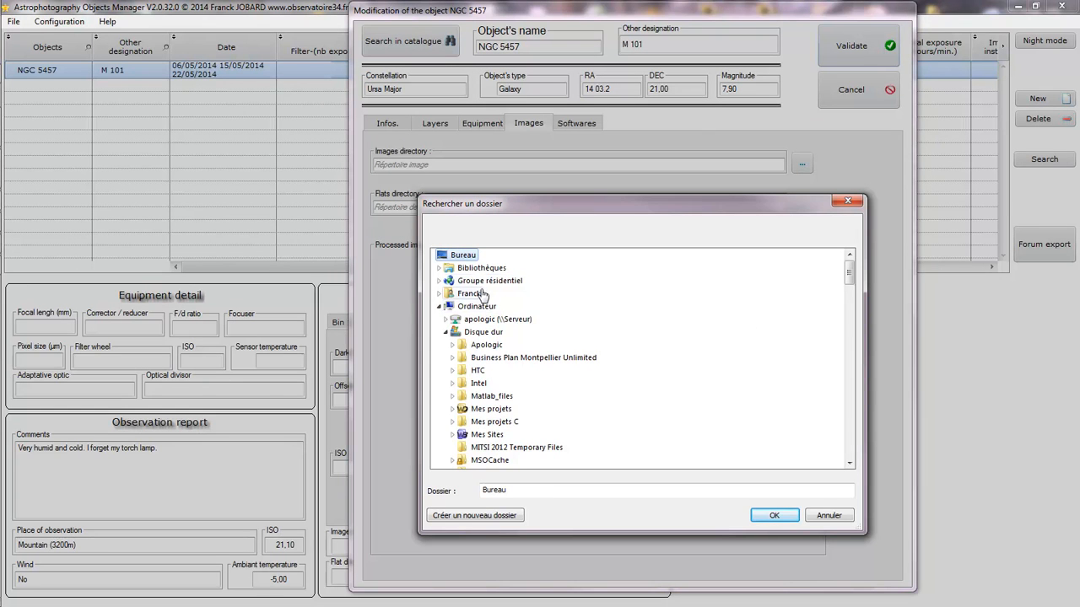
pyautogui.doubleClick(481, 268)
pyautogui.doubleClick(475, 293)
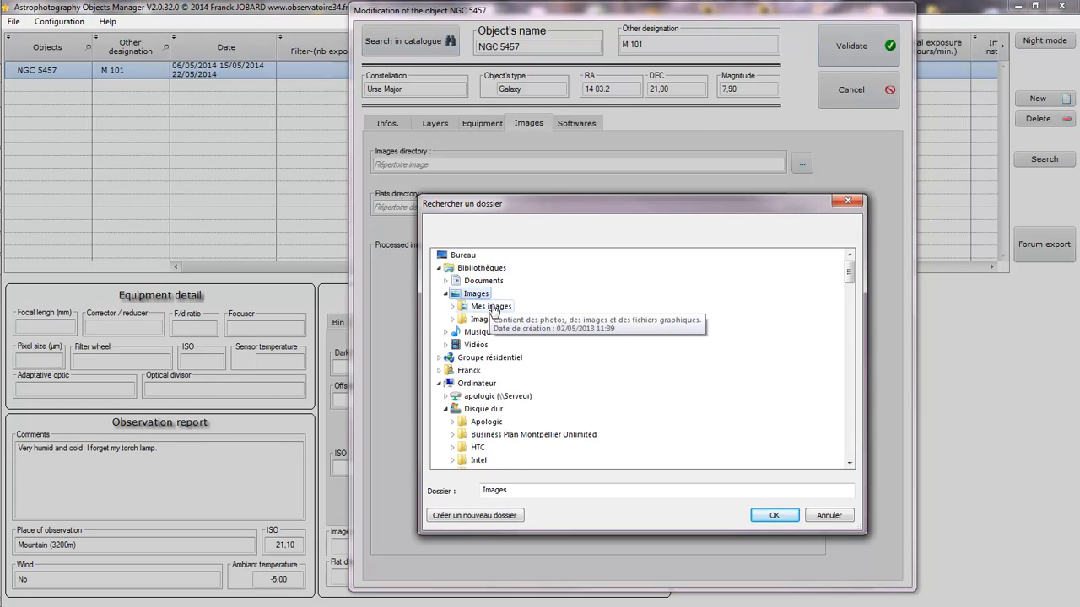
pyautogui.doubleClick(493, 309)
pyautogui.scroll(-3, 516, 278)
pyautogui.scroll(1, 511, 304)
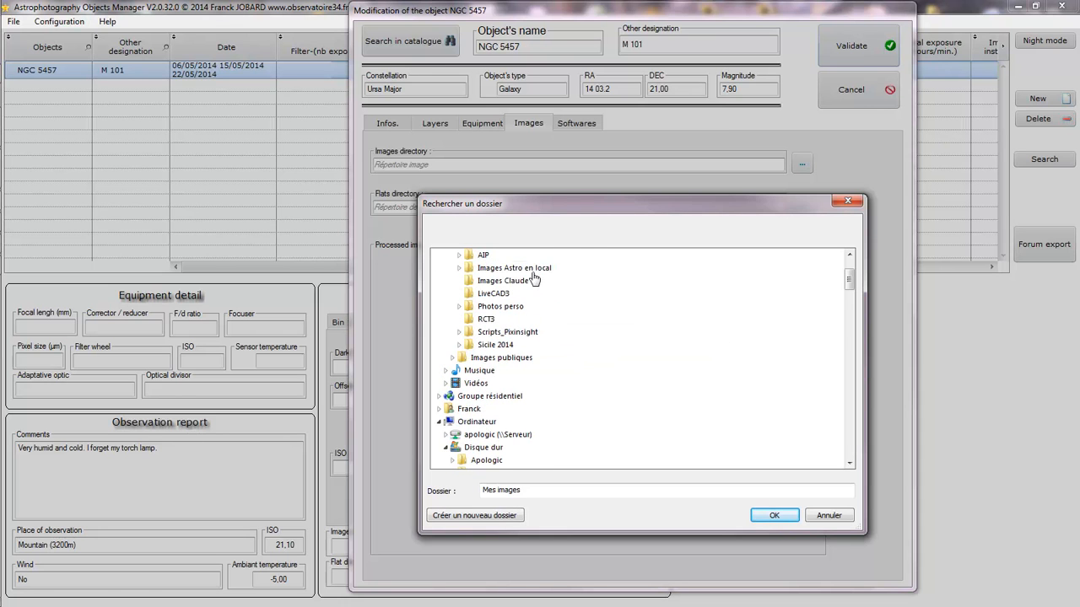
pyautogui.doubleClick(532, 268)
pyautogui.scroll(-1, 518, 306)
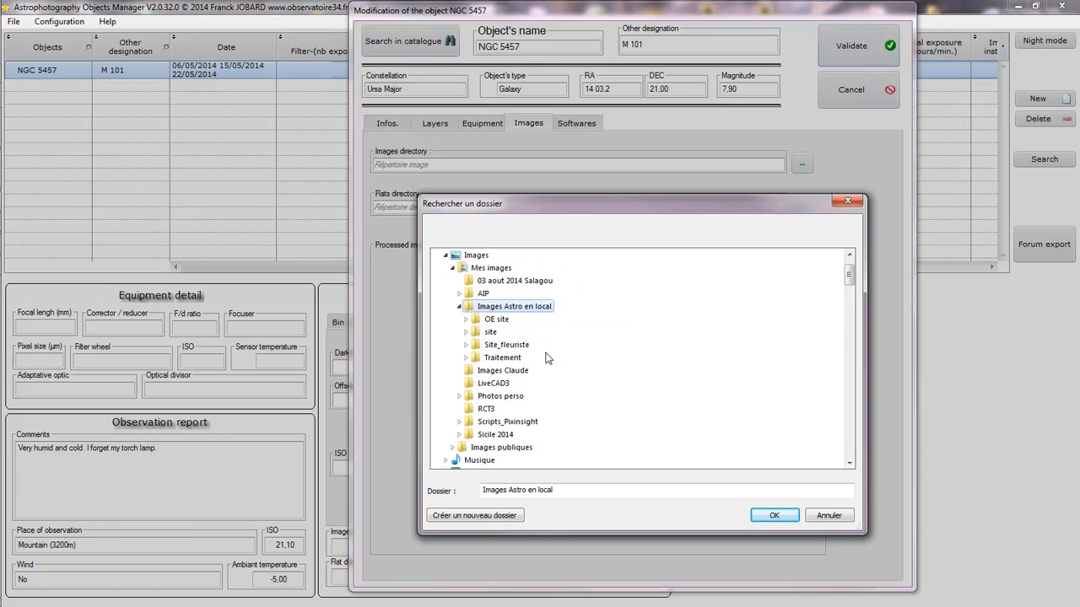
pyautogui.doubleClick(492, 357)
pyautogui.scroll(-3, 571, 355)
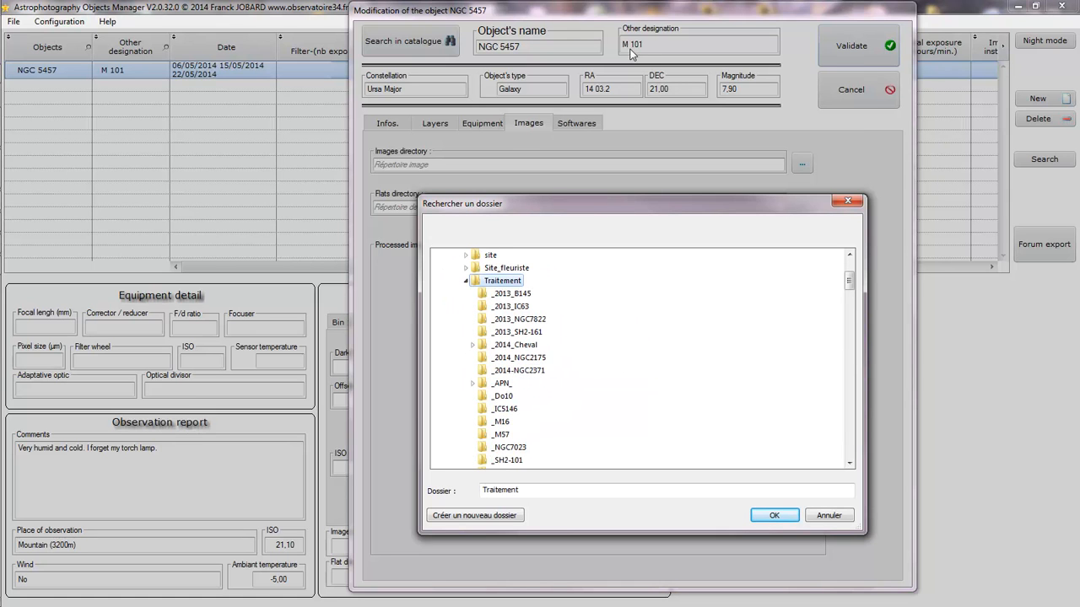
pyautogui.scroll(-1, 589, 350)
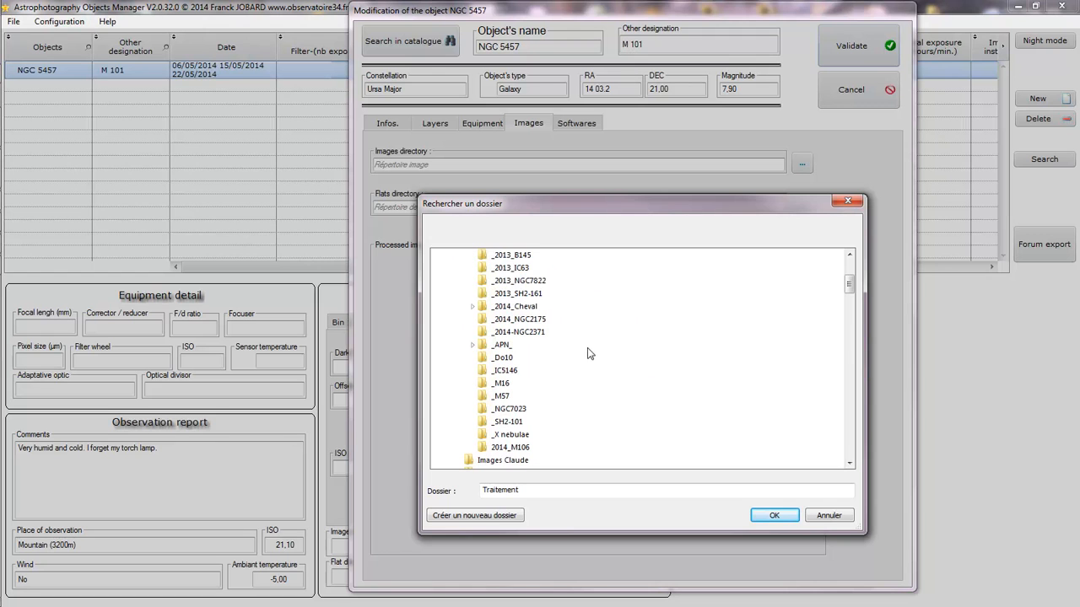
pyautogui.click(525, 306)
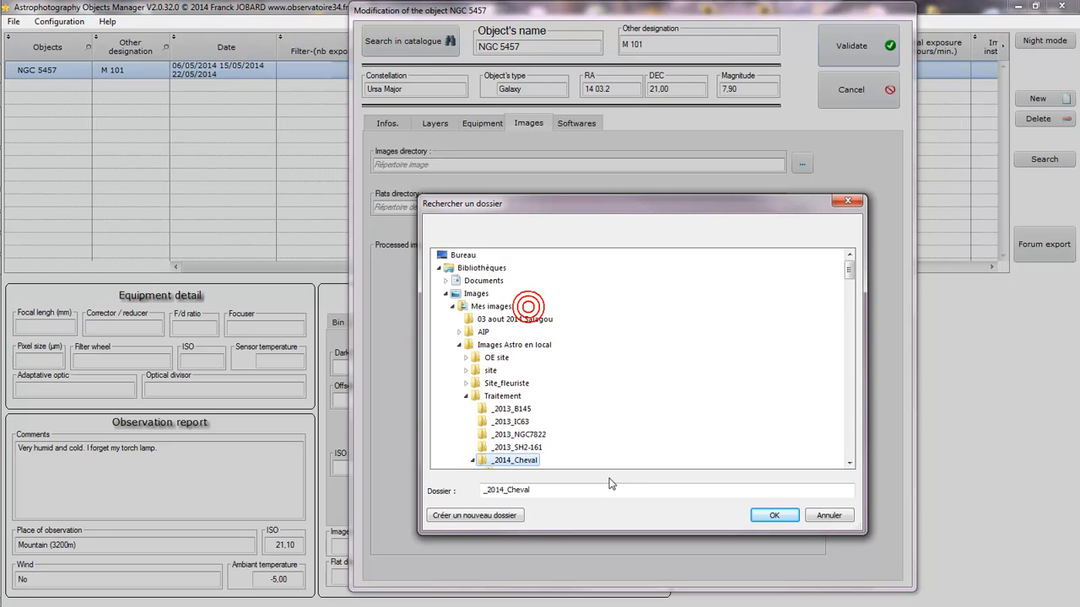
pyautogui.click(776, 516)
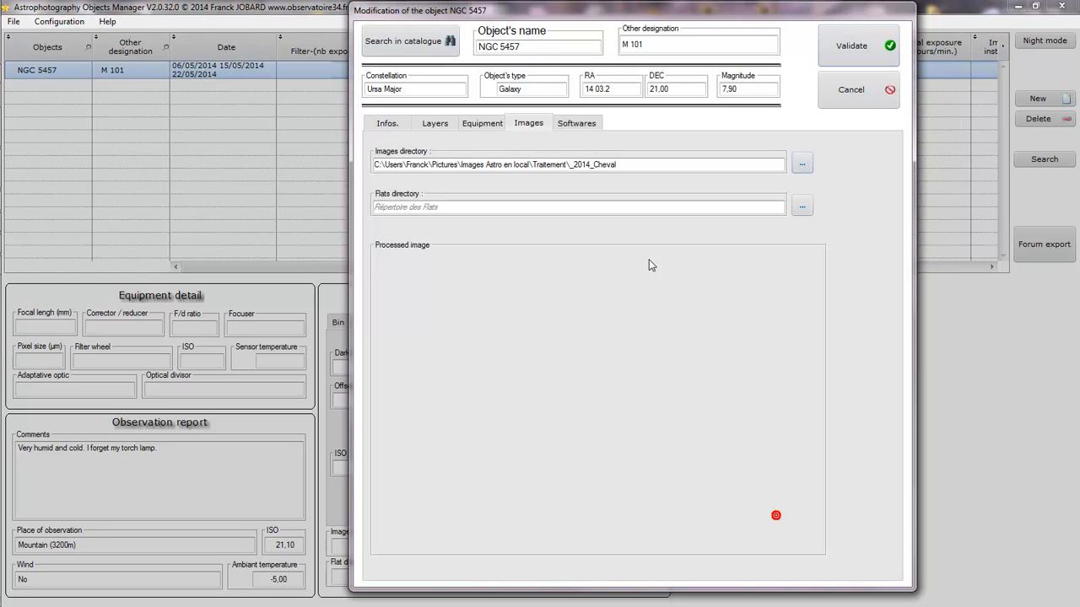
# - Set the record's flats directory to the pix subfolder of Images Astro en local\Traitement\_2014_Cheval
pyautogui.click(801, 206)
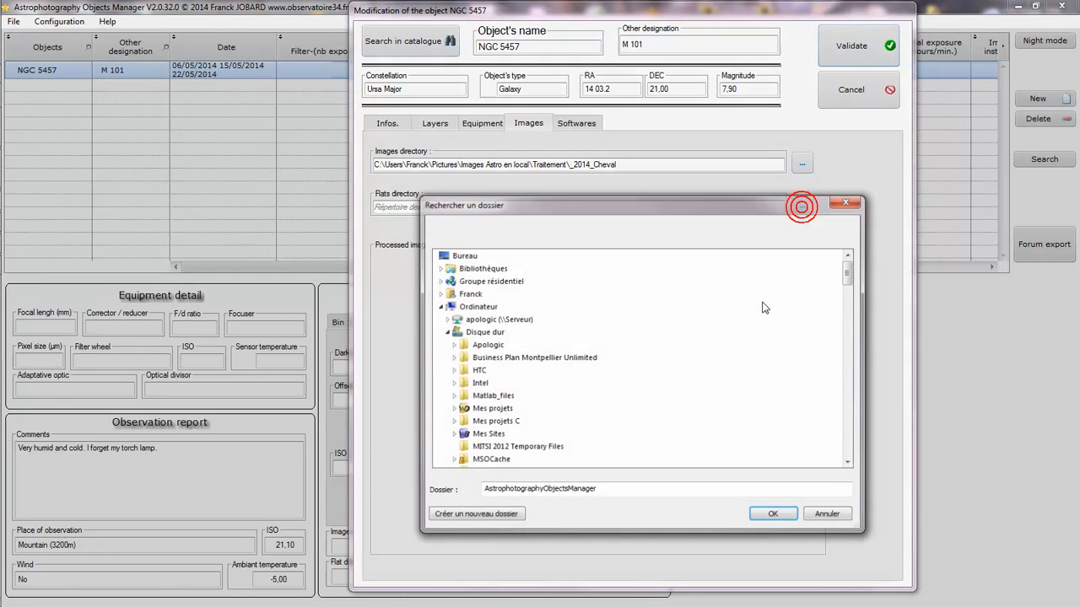
pyautogui.doubleClick(482, 268)
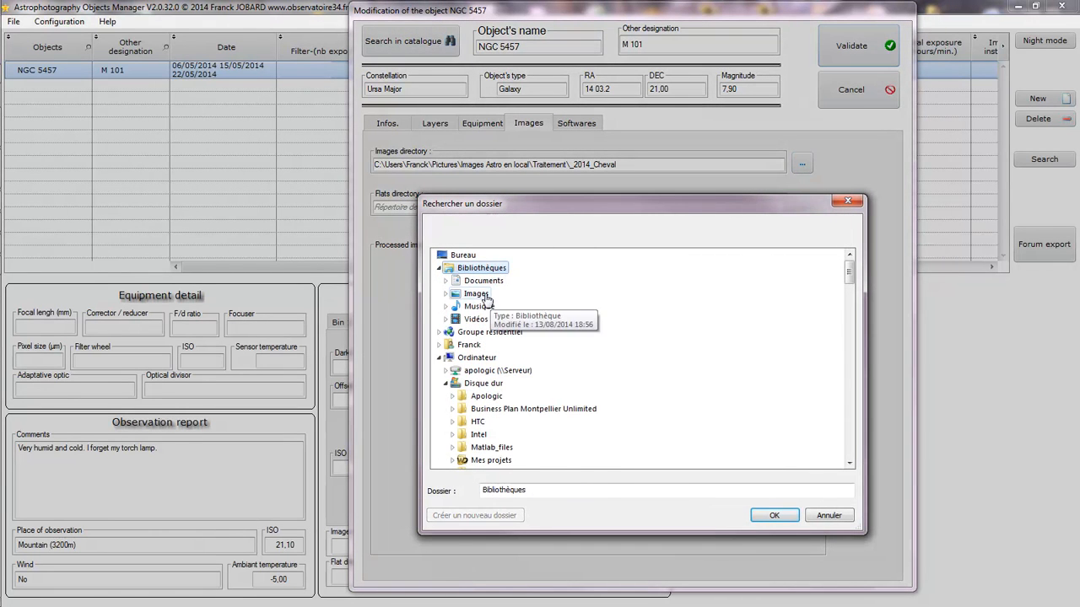
pyautogui.doubleClick(476, 294)
pyautogui.doubleClick(491, 306)
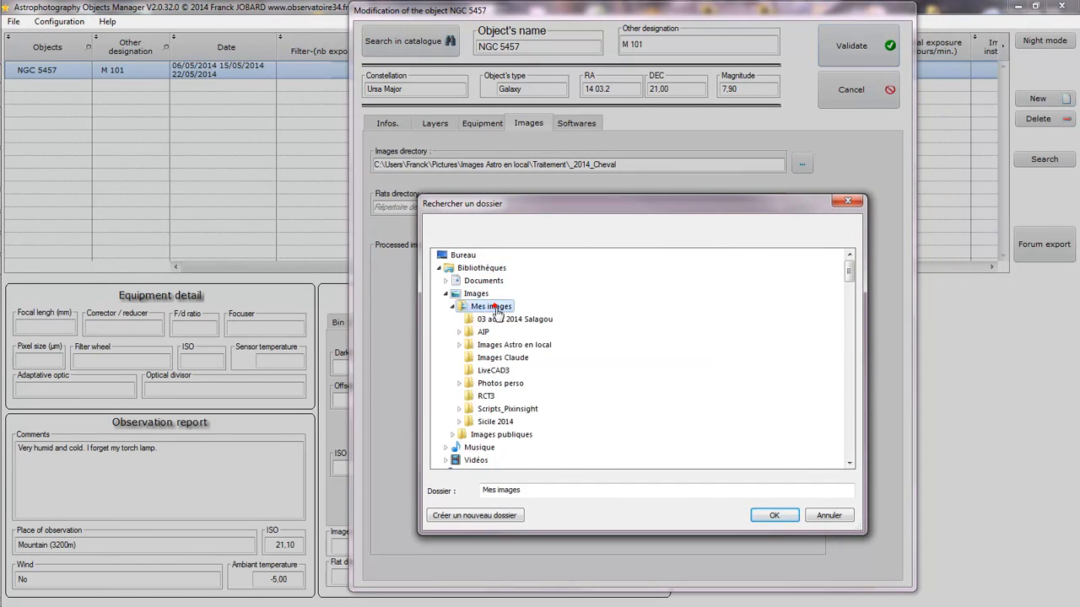
pyautogui.doubleClick(516, 345)
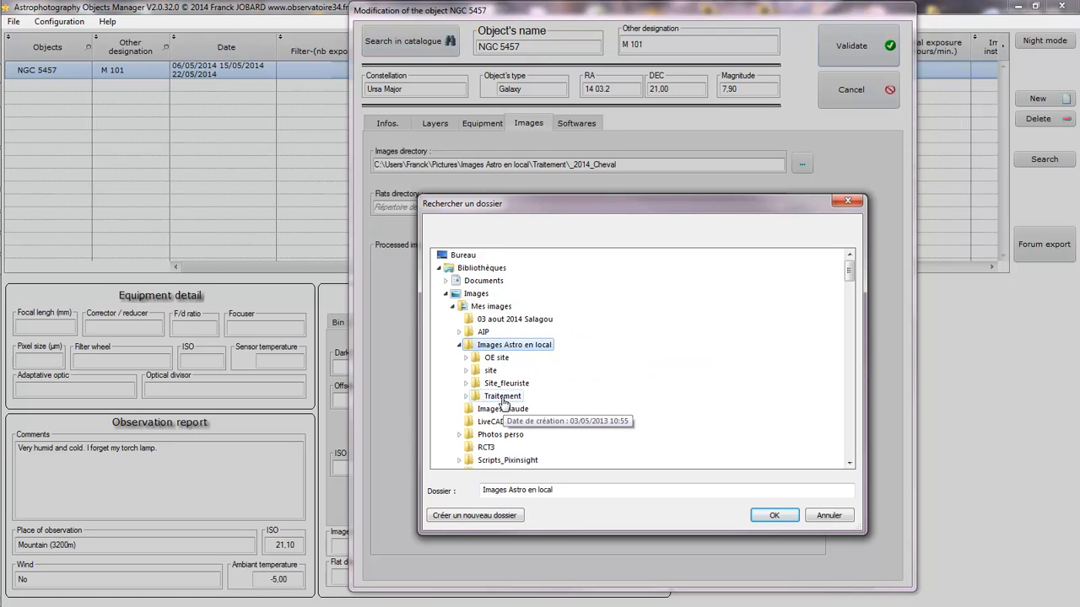
pyautogui.doubleClick(530, 397)
pyautogui.doubleClick(514, 383)
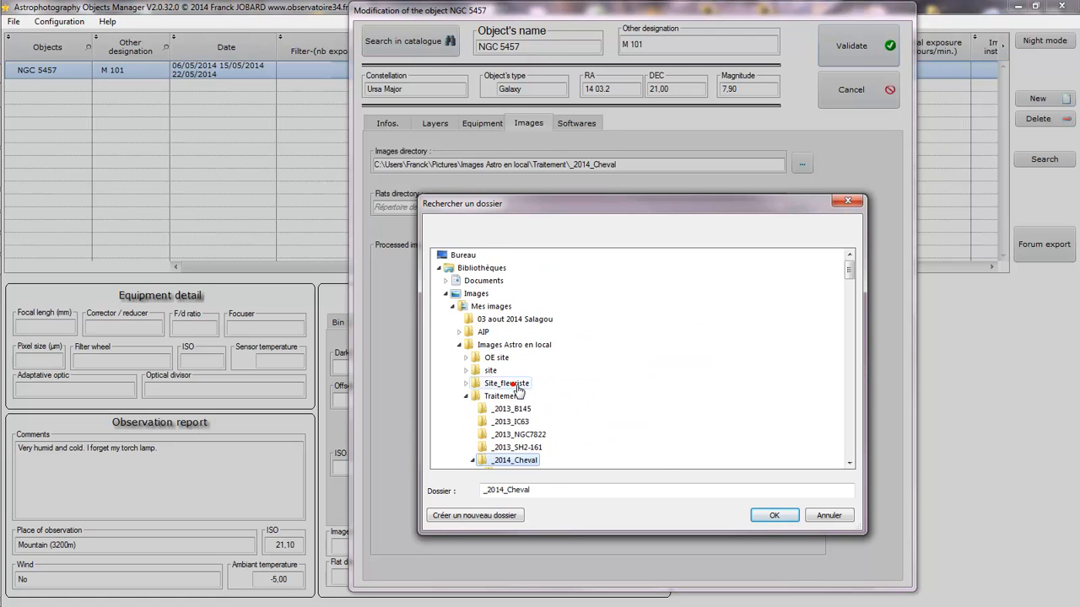
pyautogui.click(503, 435)
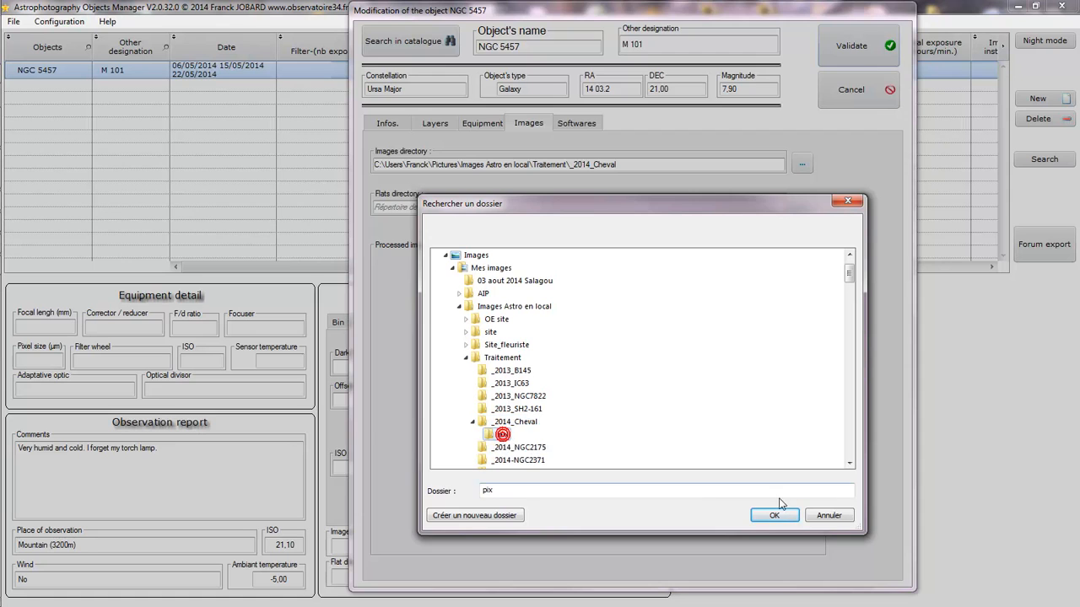
pyautogui.click(769, 515)
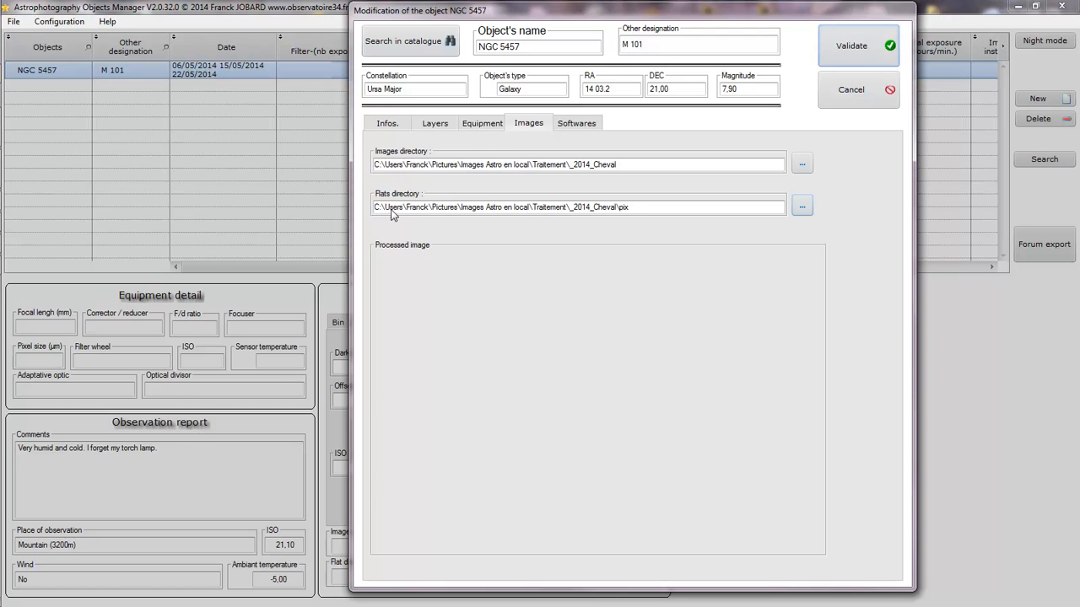
# - Move the record's dialog aside to examine the image and flat directory fields behind it, and bring it back
pyautogui.moveTo(767, 17); pyautogui.dragTo(116, 39)
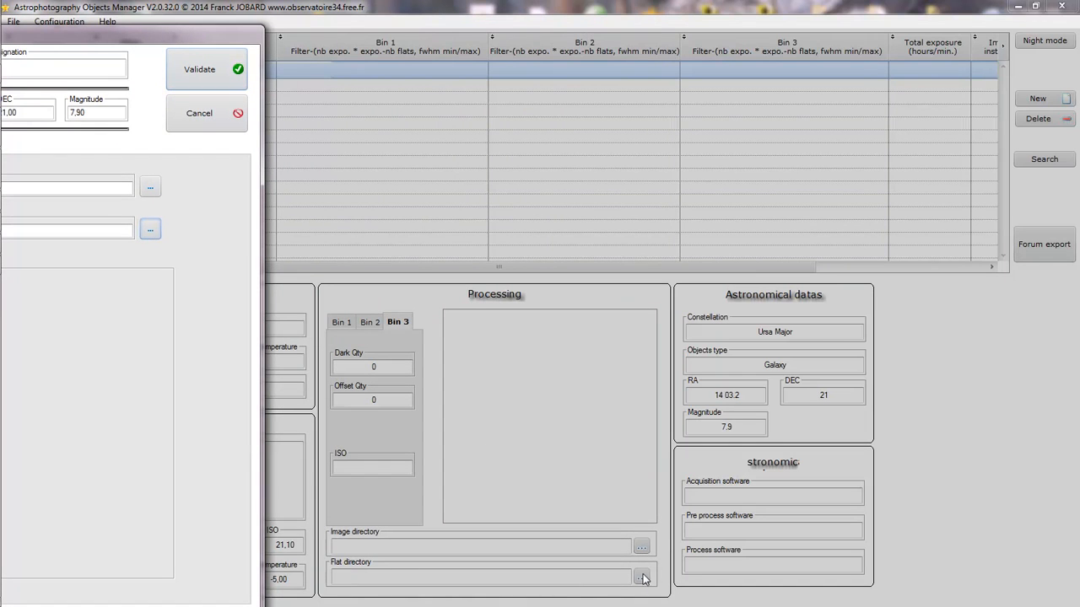
pyautogui.moveTo(90, 43); pyautogui.dragTo(733, 21)
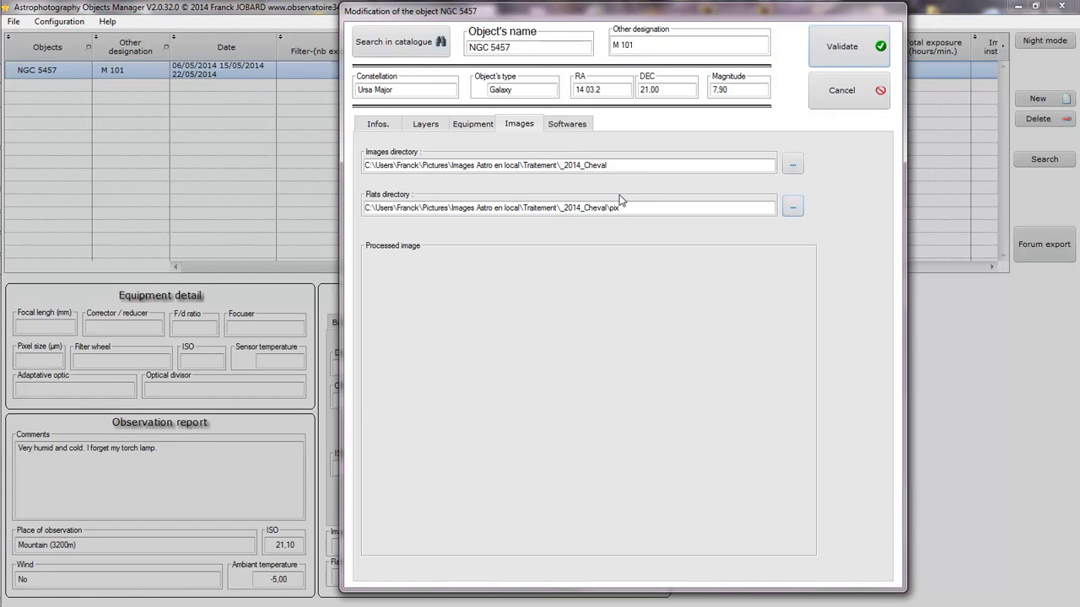
pyautogui.moveTo(662, 18); pyautogui.dragTo(654, 20)
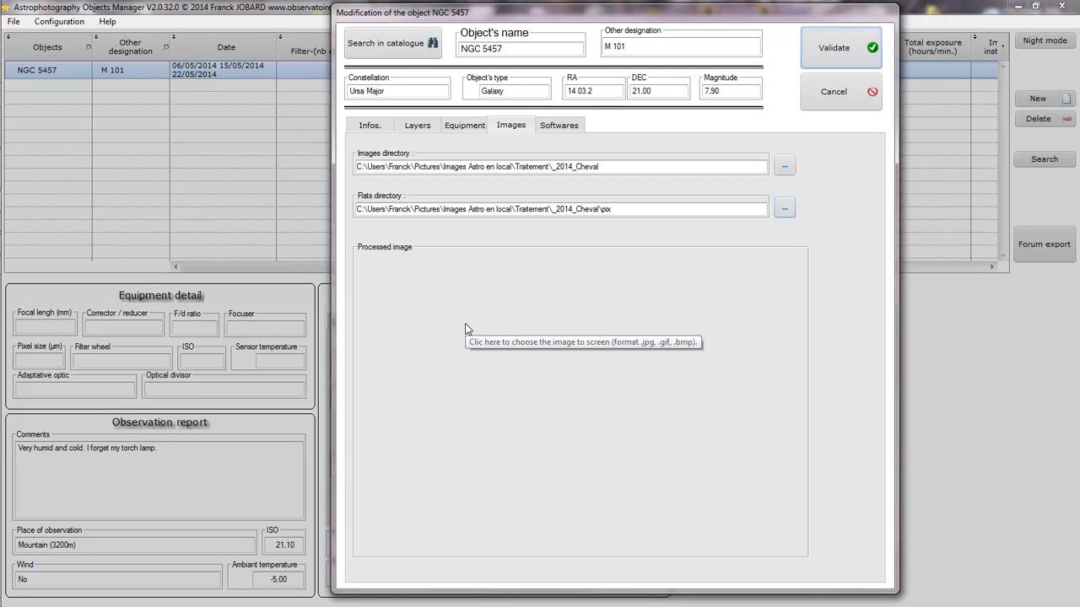
# - Load the JPEG IC434-RCSTL-janv2014-HaRVB-1024 as the record's processed image
pyautogui.click(547, 341)
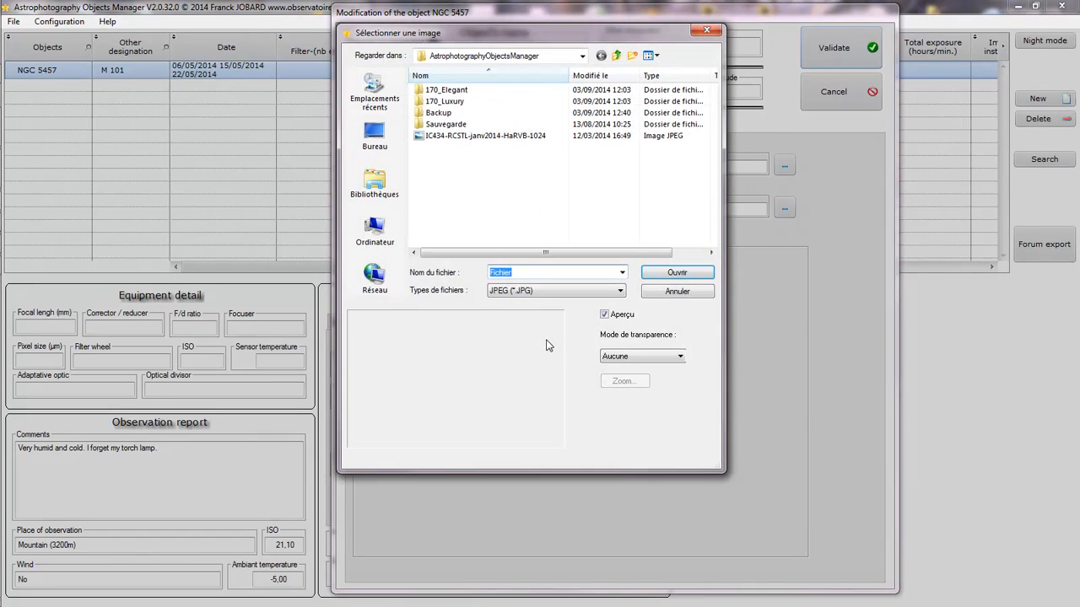
pyautogui.click(512, 135)
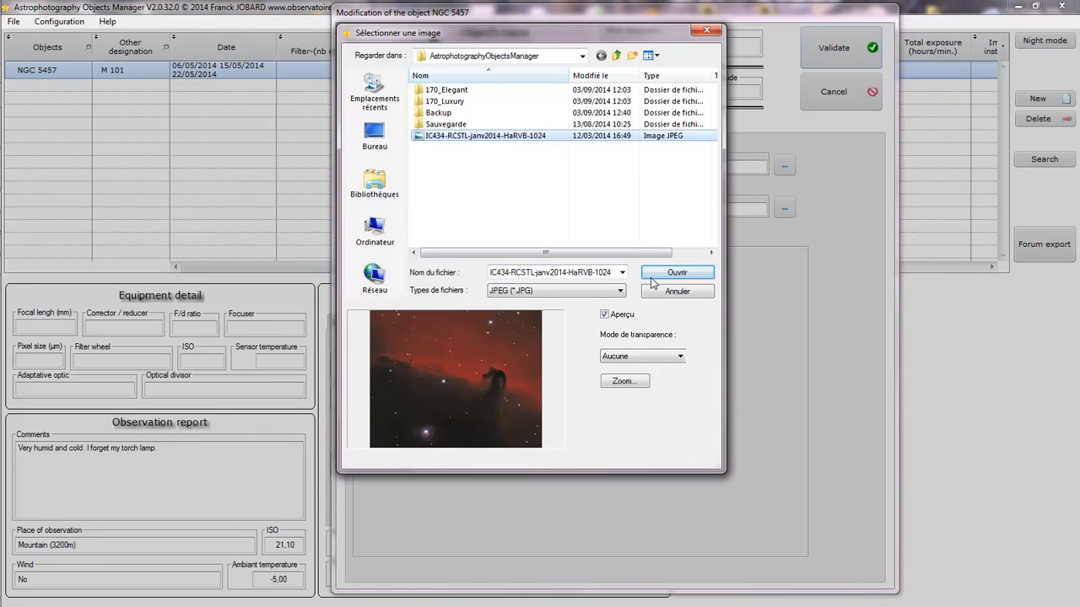
pyautogui.click(677, 272)
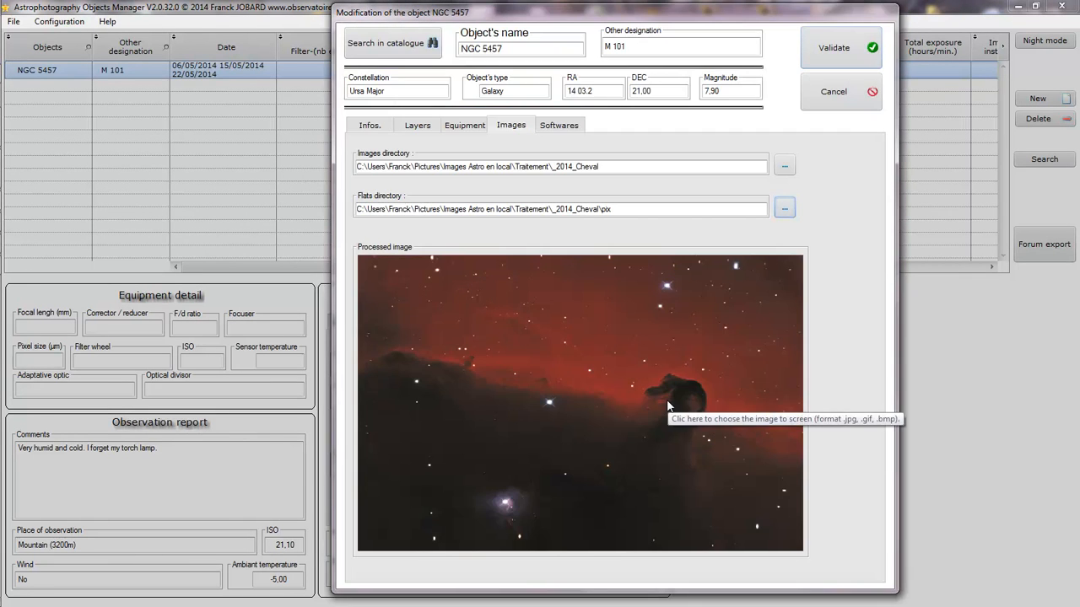
# - Choose MaximDl for acquisition, PixInsight for pre-process, and PixInsight plus Photoshop CS6 for process, and validate the record
pyautogui.click(547, 126)
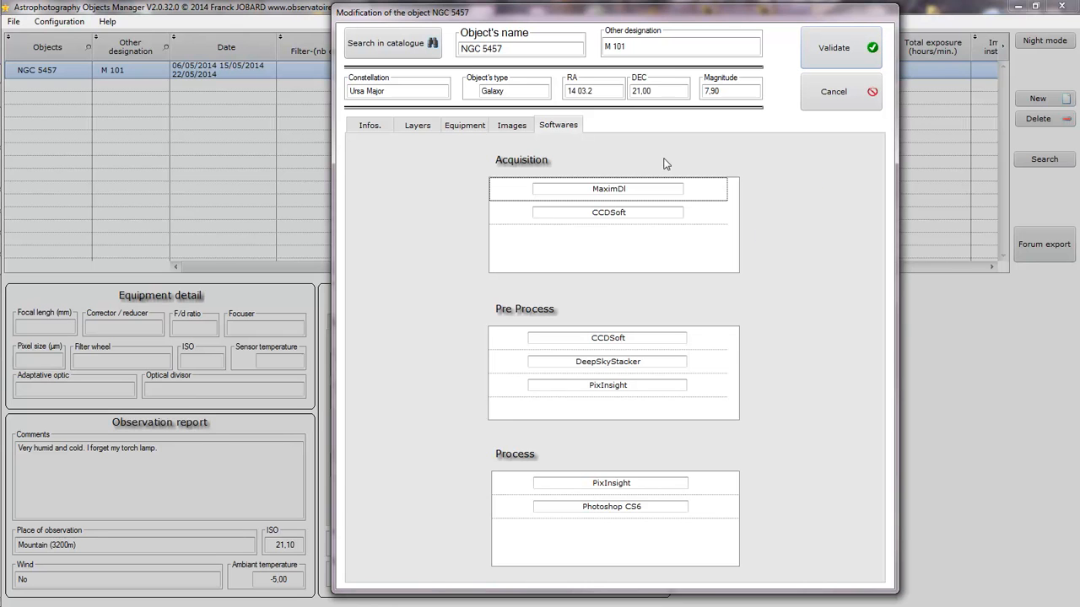
pyautogui.click(658, 185)
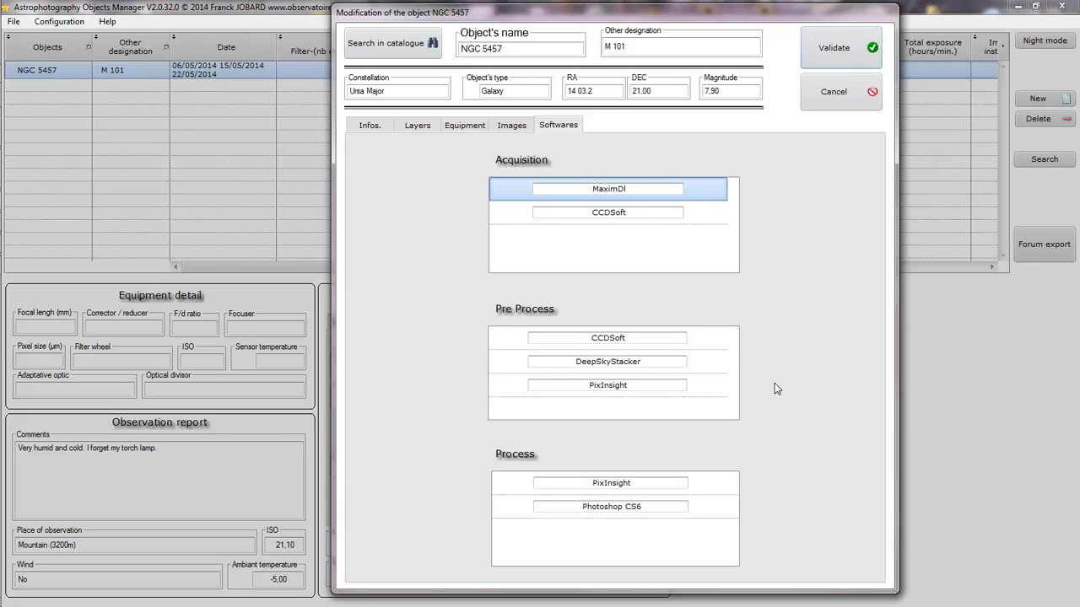
pyautogui.click(719, 385)
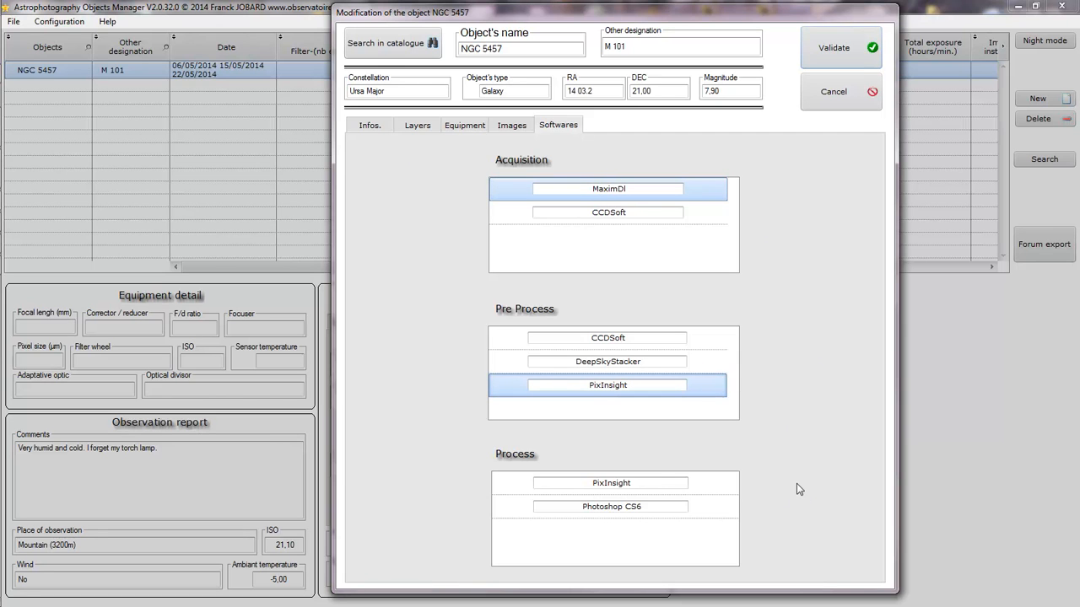
pyautogui.click(719, 483)
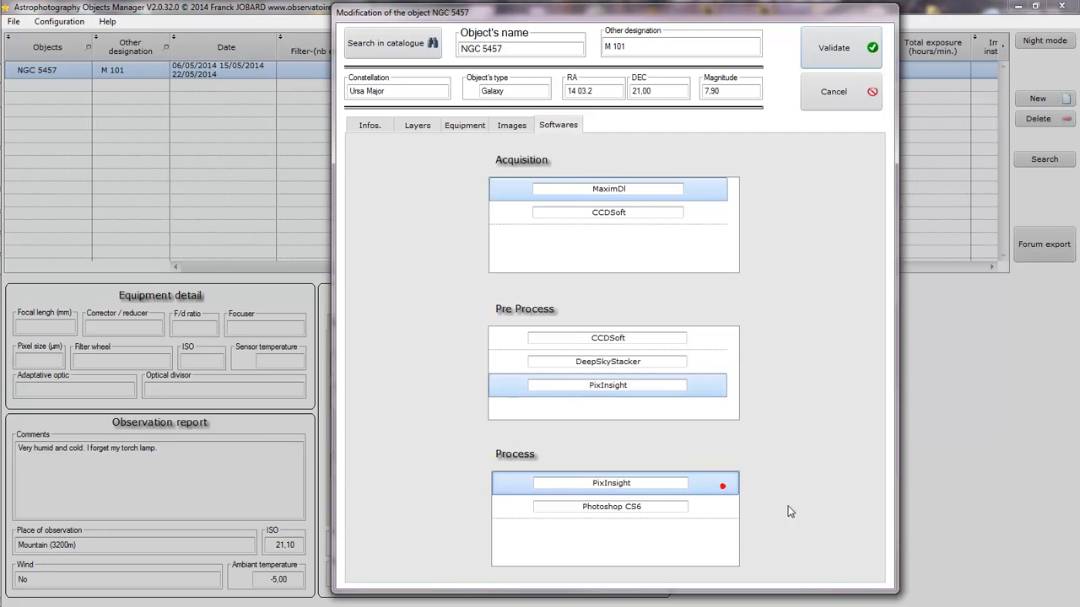
pyautogui.click(721, 513)
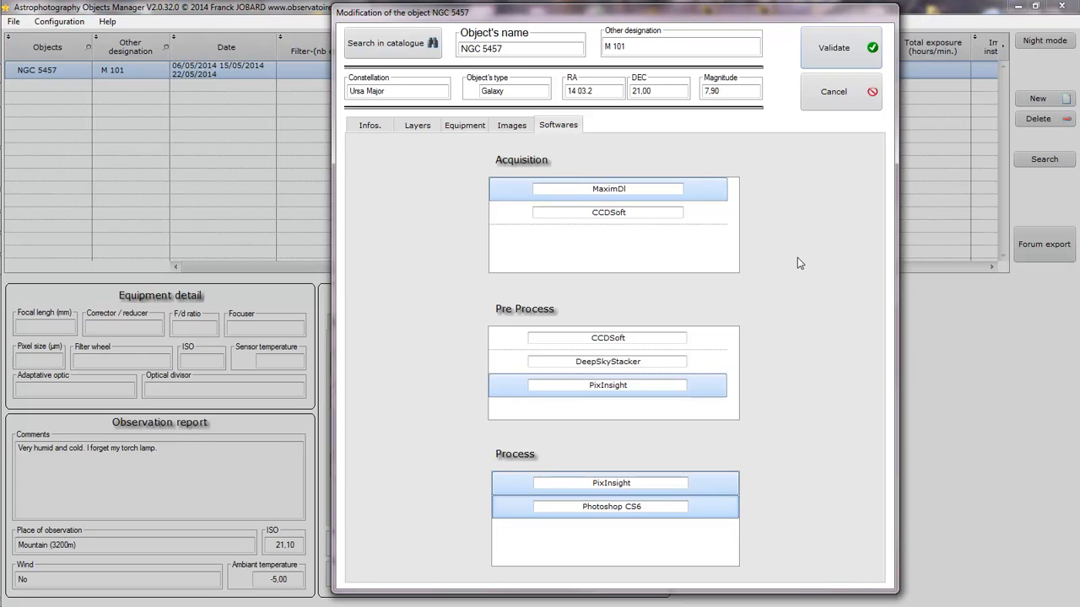
pyautogui.click(843, 50)
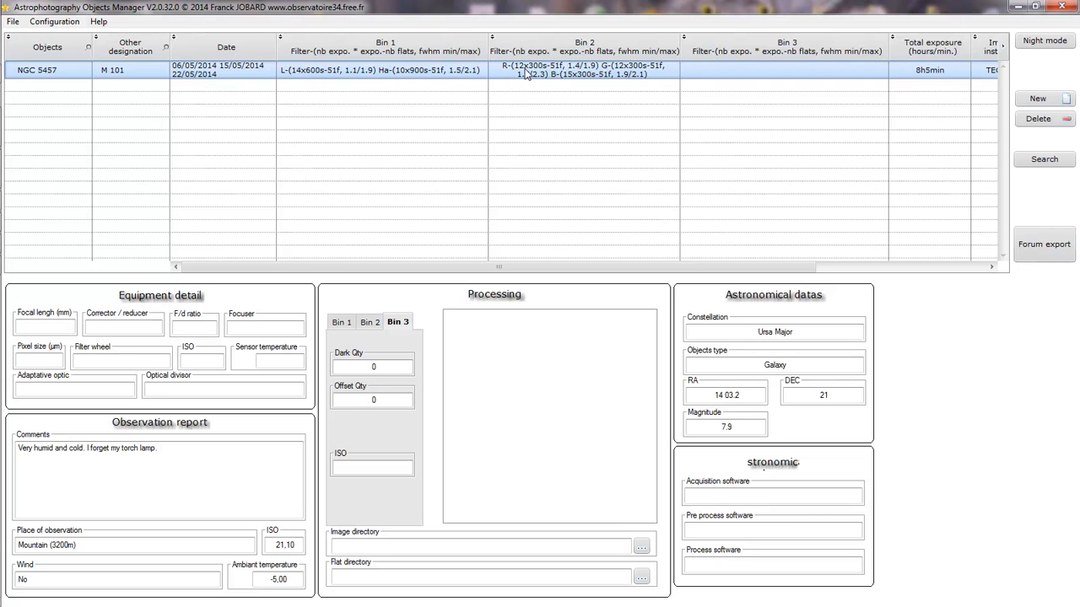
# - Fit the column widths of the objects table to their content
pyautogui.moveTo(618, 267); pyautogui.dragTo(788, 267)
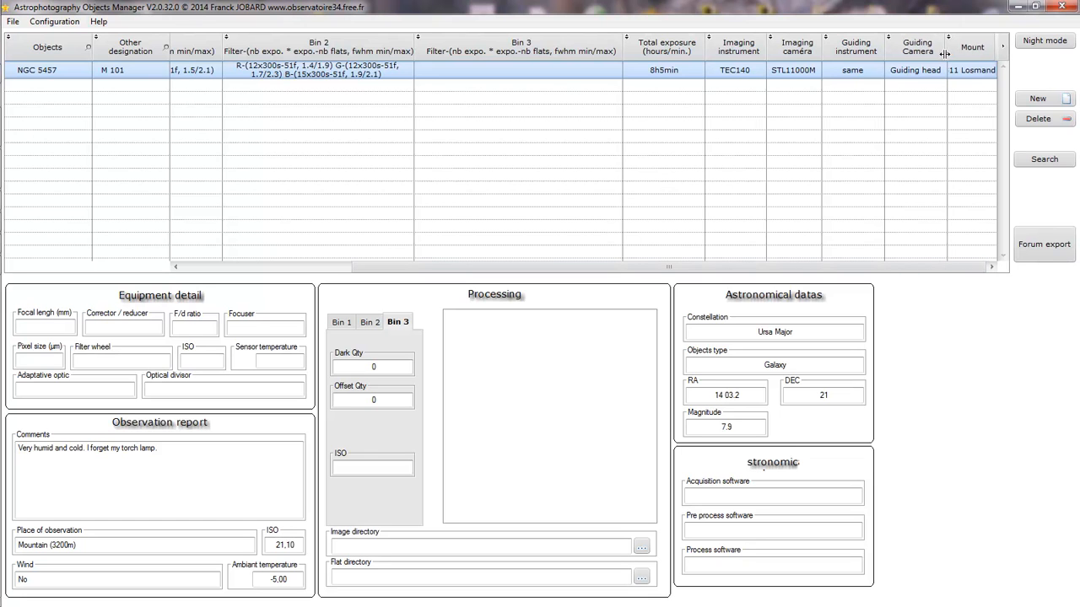
pyautogui.moveTo(945, 53); pyautogui.dragTo(933, 57)
pyautogui.doubleClick(984, 42)
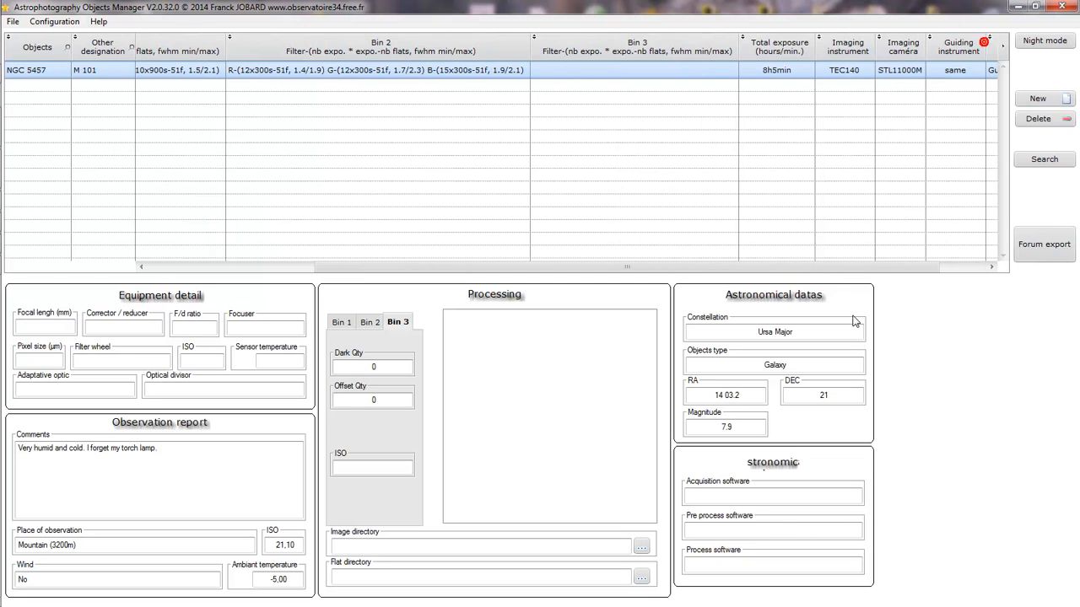
# - Examine the NGC 5457 row's dates, bin exposures, total exposure and equipment across the objects table
pyautogui.moveTo(810, 267); pyautogui.dragTo(913, 266)
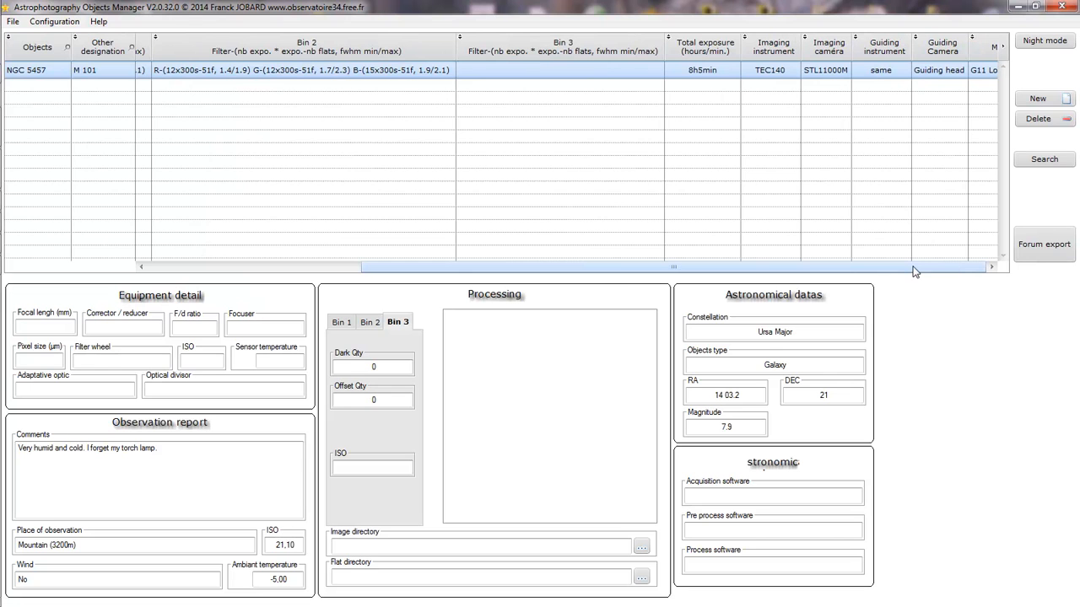
pyautogui.moveTo(518, 268); pyautogui.dragTo(737, 268)
pyautogui.moveTo(467, 268); pyautogui.dragTo(226, 267)
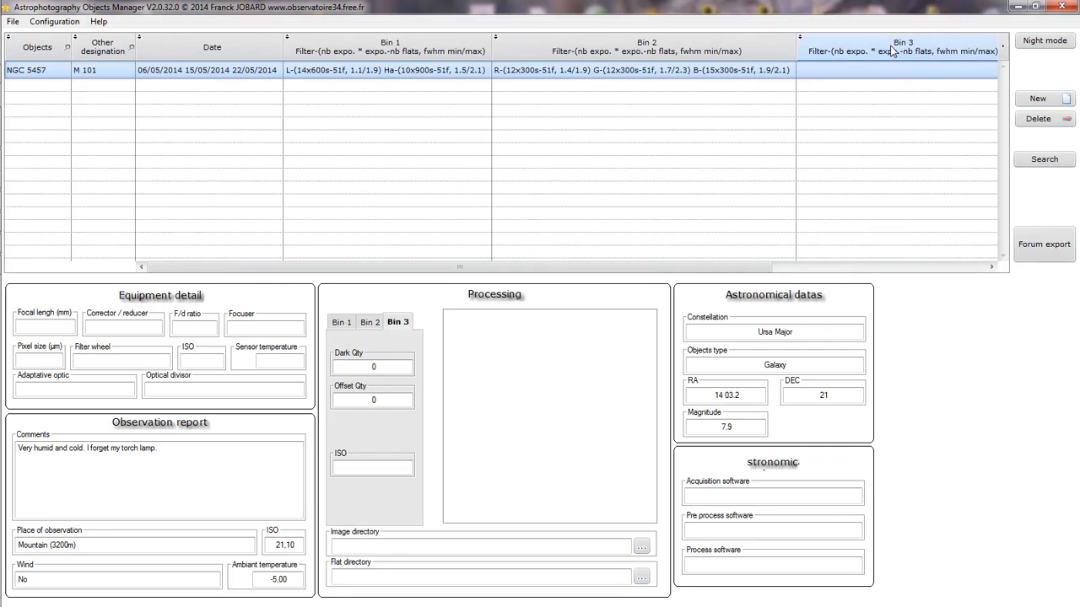
pyautogui.moveTo(743, 268); pyautogui.dragTo(994, 274)
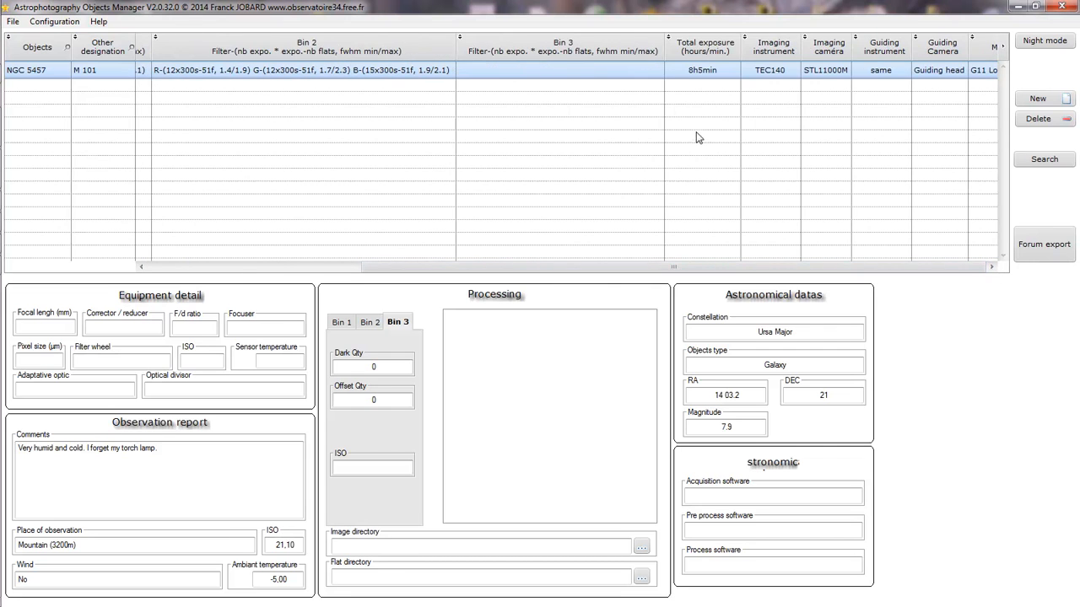
pyautogui.click(531, 53)
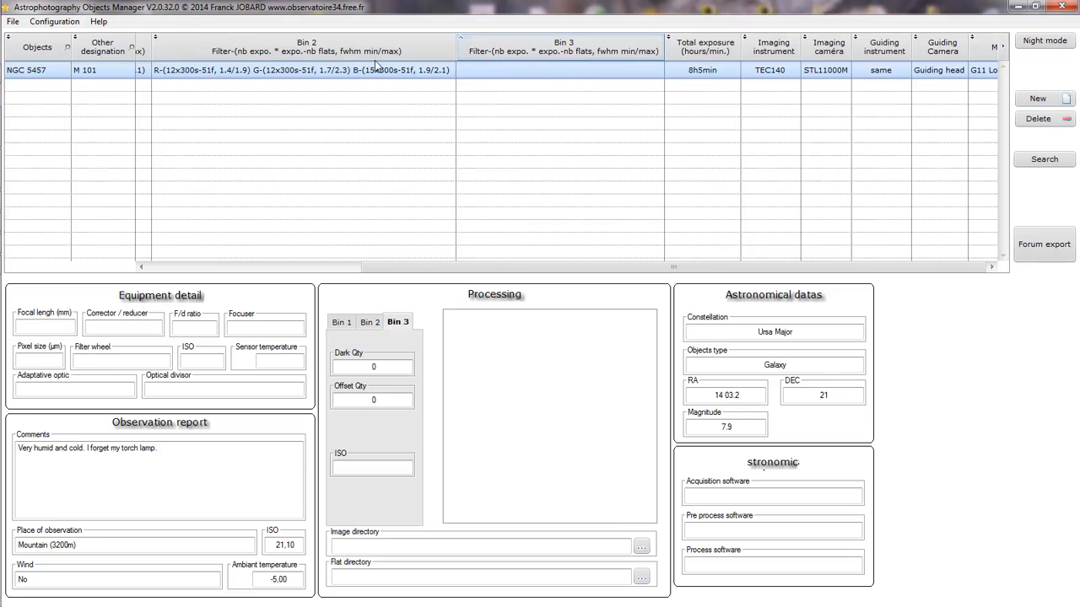
# - Hide the Bin 3 column from the objects table
pyautogui.moveTo(485, 270); pyautogui.dragTo(347, 268)
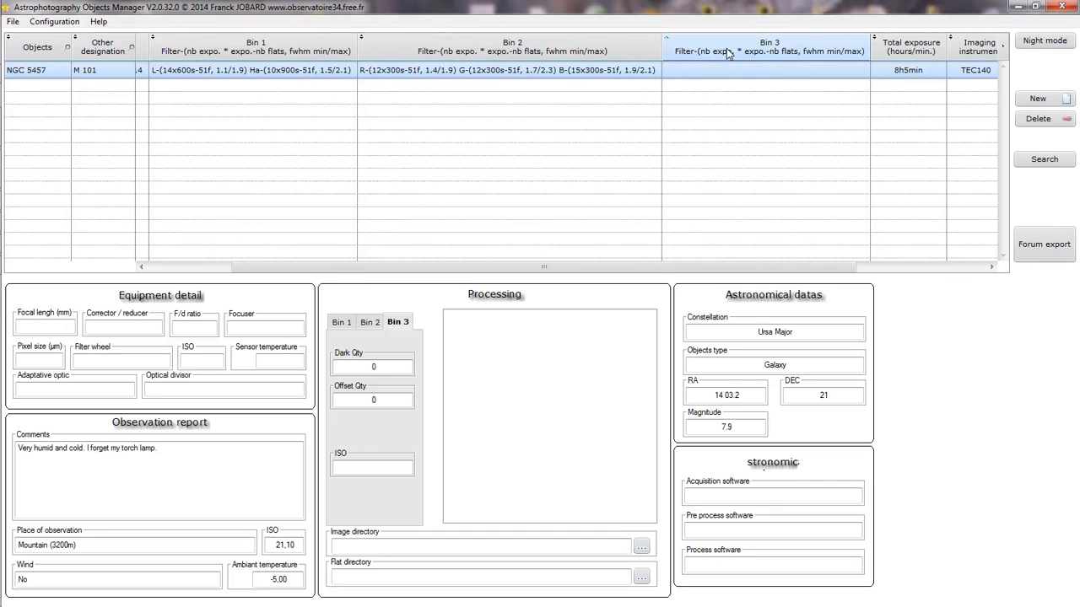
pyautogui.rightClick(778, 49)
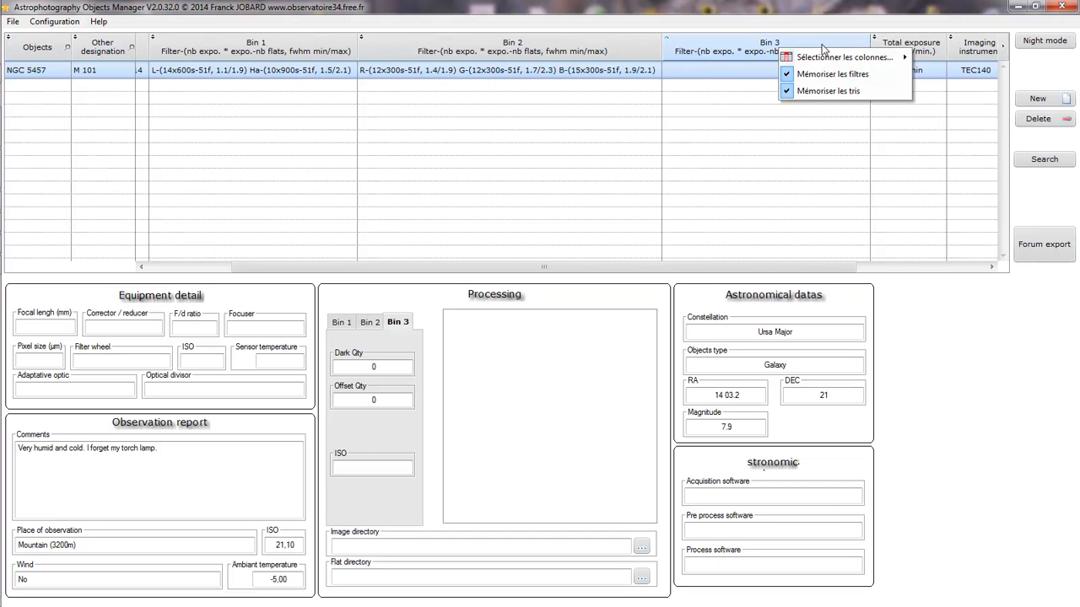
pyautogui.moveTo(849, 63)
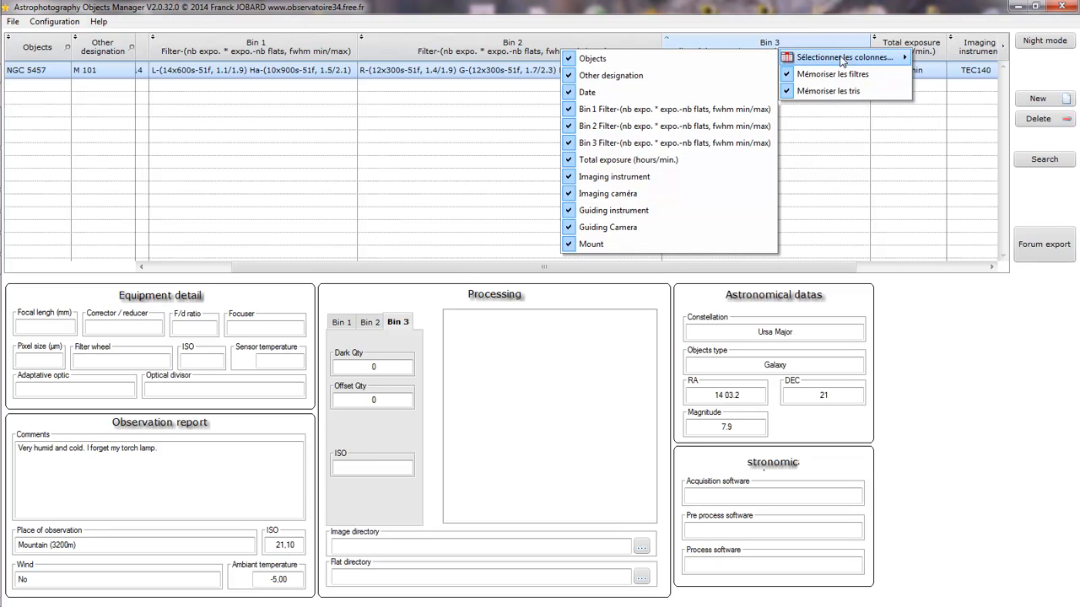
pyautogui.click(569, 144)
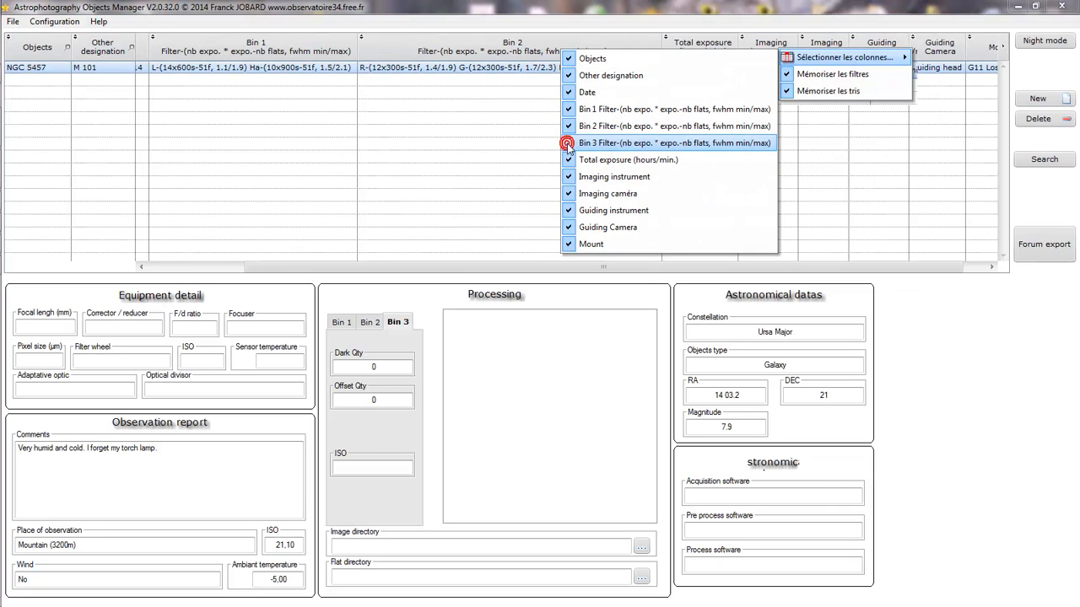
pyautogui.click(553, 17)
pyautogui.moveTo(591, 266); pyautogui.dragTo(460, 270)
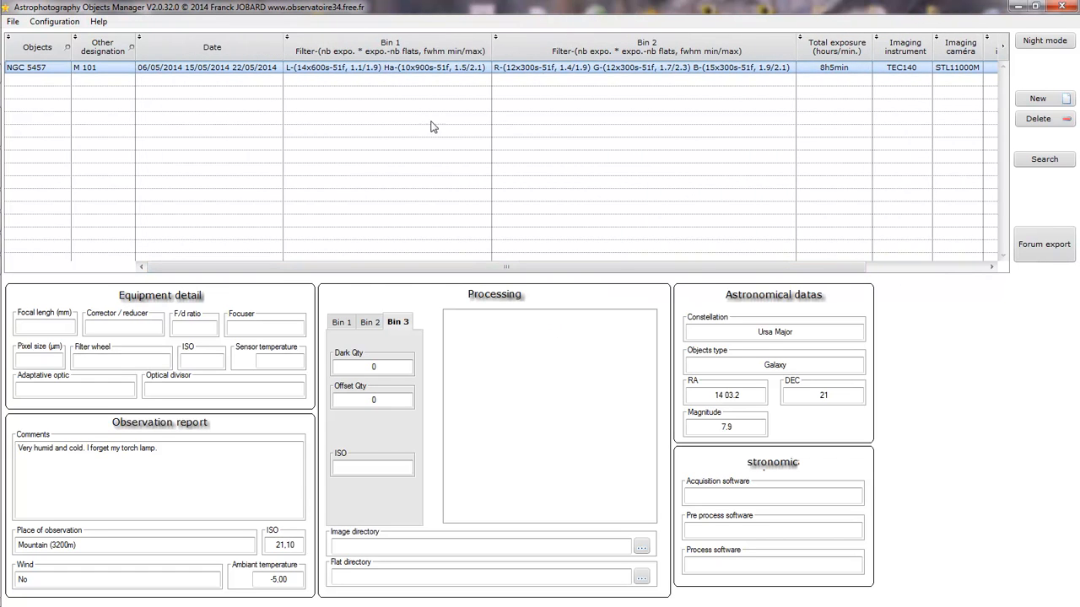
# - Narrow the Date column so each date wraps onto its own line, and move the Total exposure column between Date and Bin 1
pyautogui.click(280, 47)
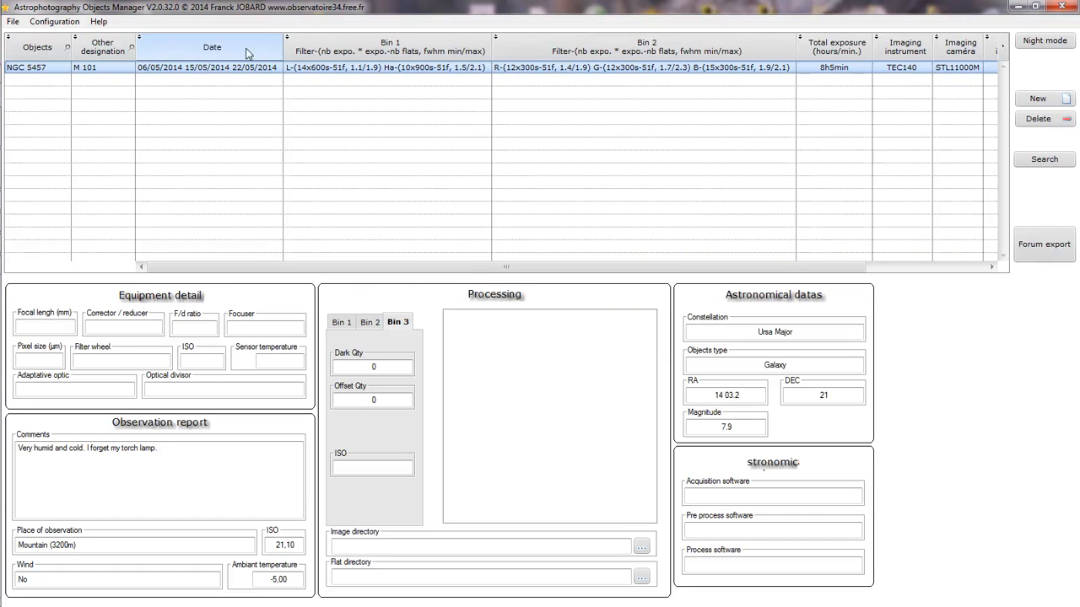
pyautogui.moveTo(281, 51); pyautogui.dragTo(243, 88)
pyautogui.doubleClick(242, 49)
pyautogui.moveTo(282, 46); pyautogui.dragTo(220, 46)
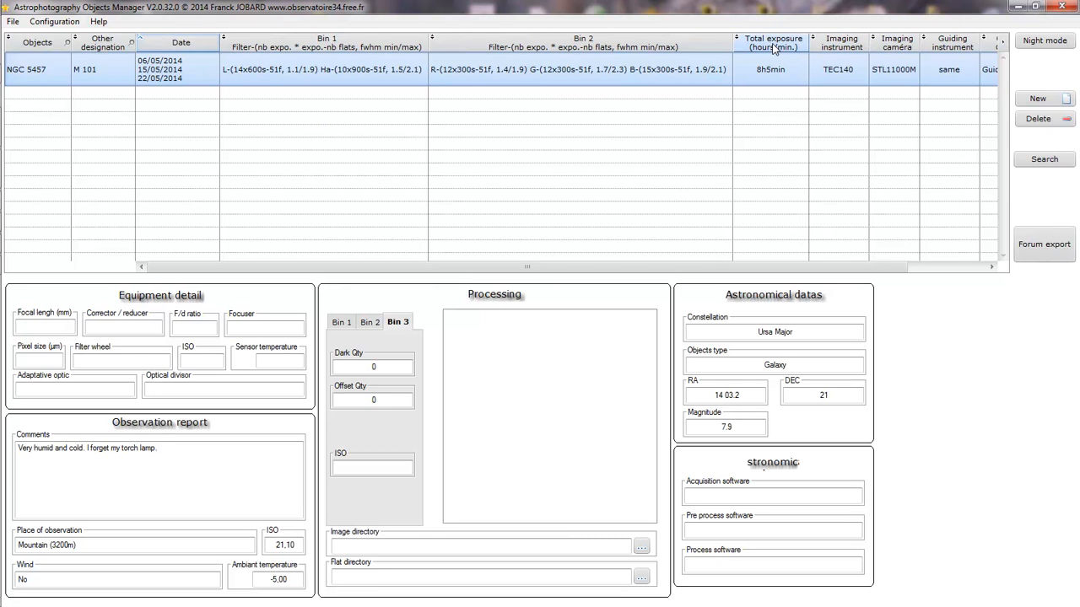
pyautogui.moveTo(774, 48)
pyautogui.mouseDown()
pyautogui.moveTo(525, 43)
pyautogui.moveTo(361, 61)
pyautogui.moveTo(268, 51)
pyautogui.moveTo(259, 67)
pyautogui.mouseUp()
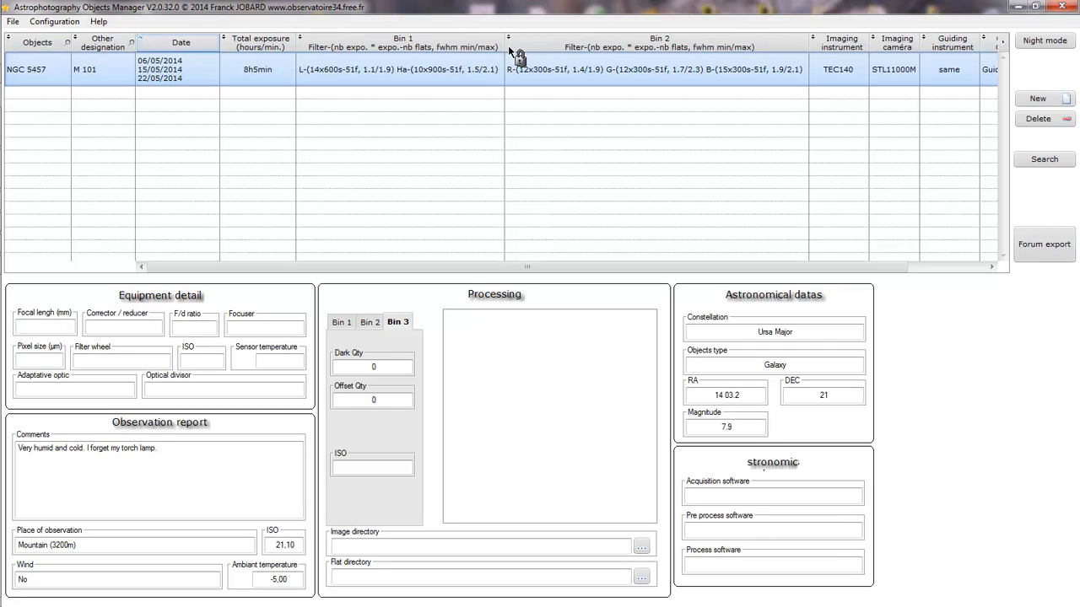
# - Extend the frozen columns through Total exposure, reduce them to end at Date, and restore the freeze after Other designation
pyautogui.moveTo(344, 265); pyautogui.dragTo(272, 277)
pyautogui.click(300, 46)
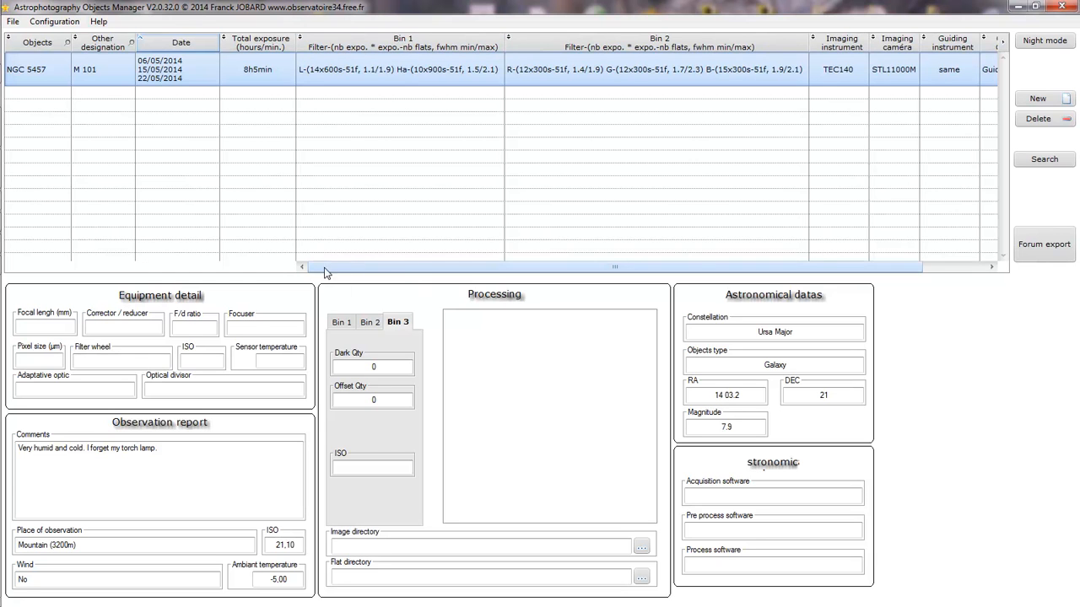
pyautogui.moveTo(398, 271); pyautogui.dragTo(342, 259)
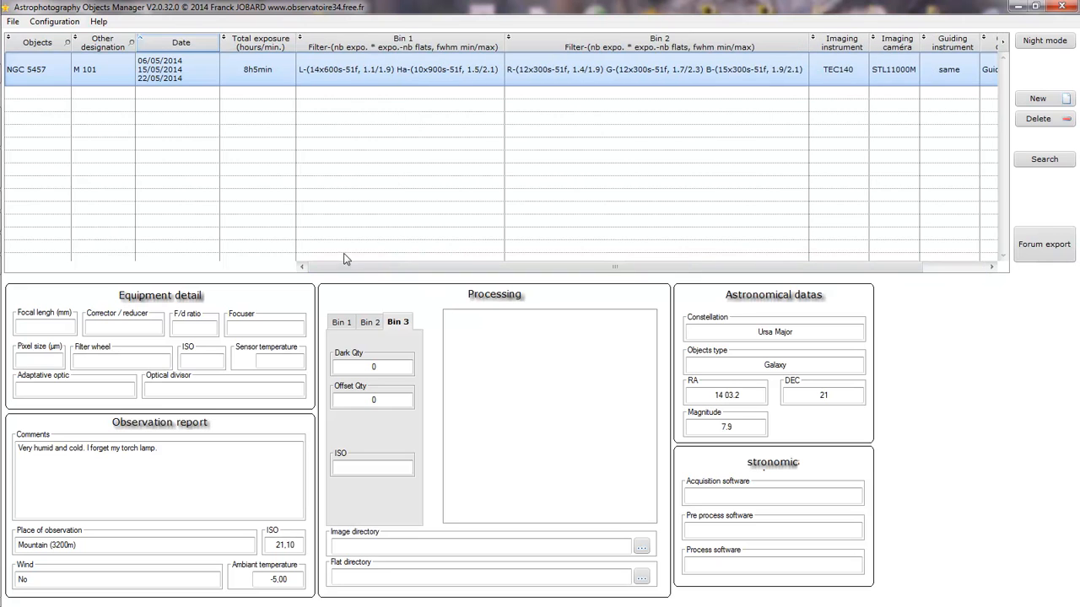
pyautogui.click(301, 48)
pyautogui.click(224, 47)
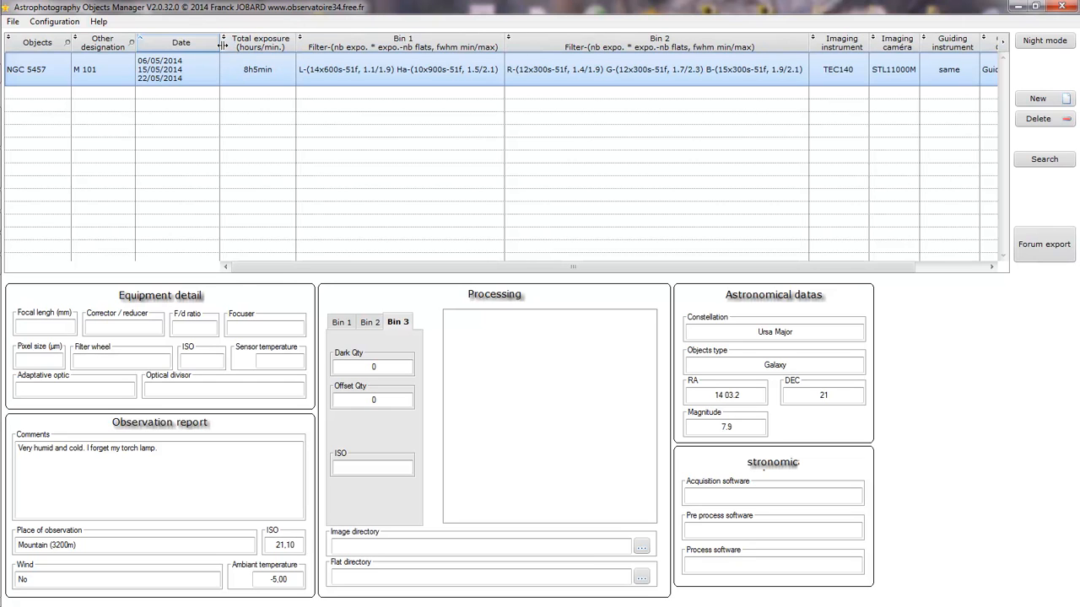
pyautogui.click(140, 49)
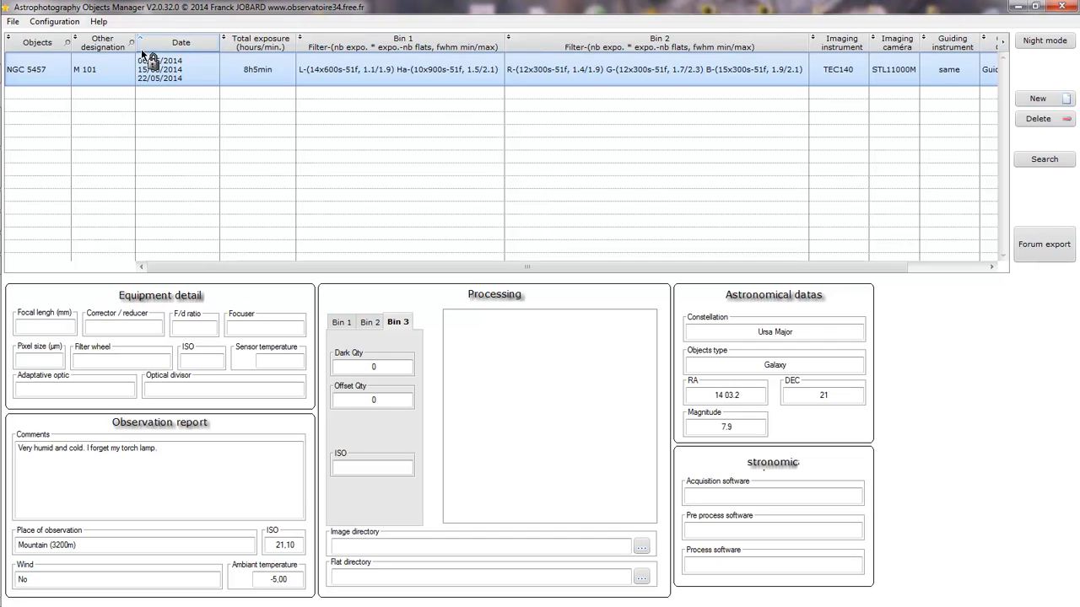
pyautogui.moveTo(706, 270)
pyautogui.mouseDown()
pyautogui.moveTo(870, 272)
pyautogui.moveTo(707, 270)
pyautogui.mouseUp()
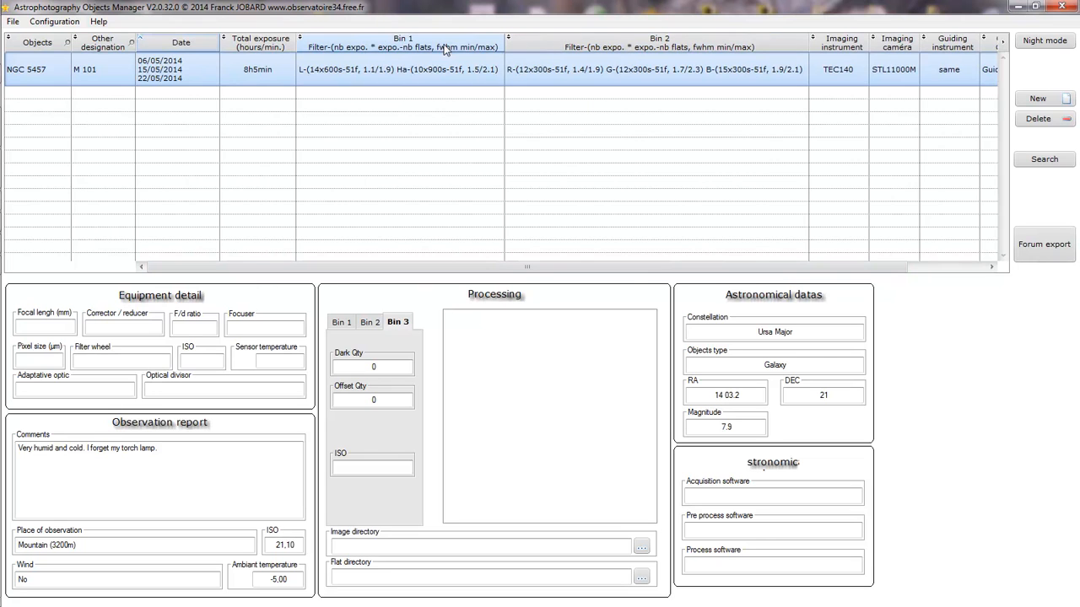
# - Display the Bin 3 column in the objects table again
pyautogui.rightClick(558, 49)
pyautogui.click(535, 19)
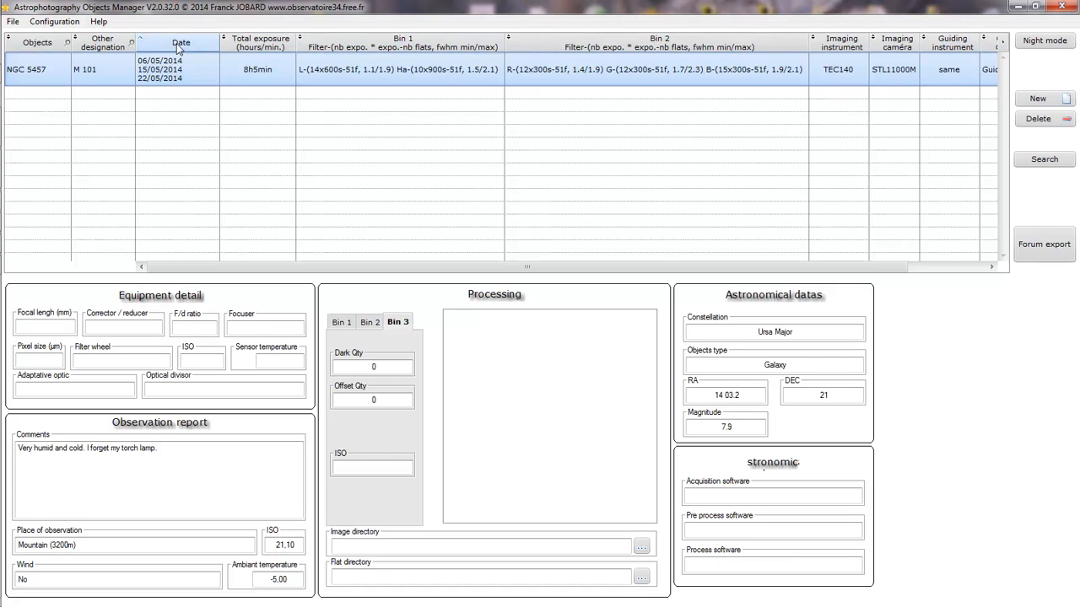
pyautogui.rightClick(553, 48)
pyautogui.moveTo(582, 57)
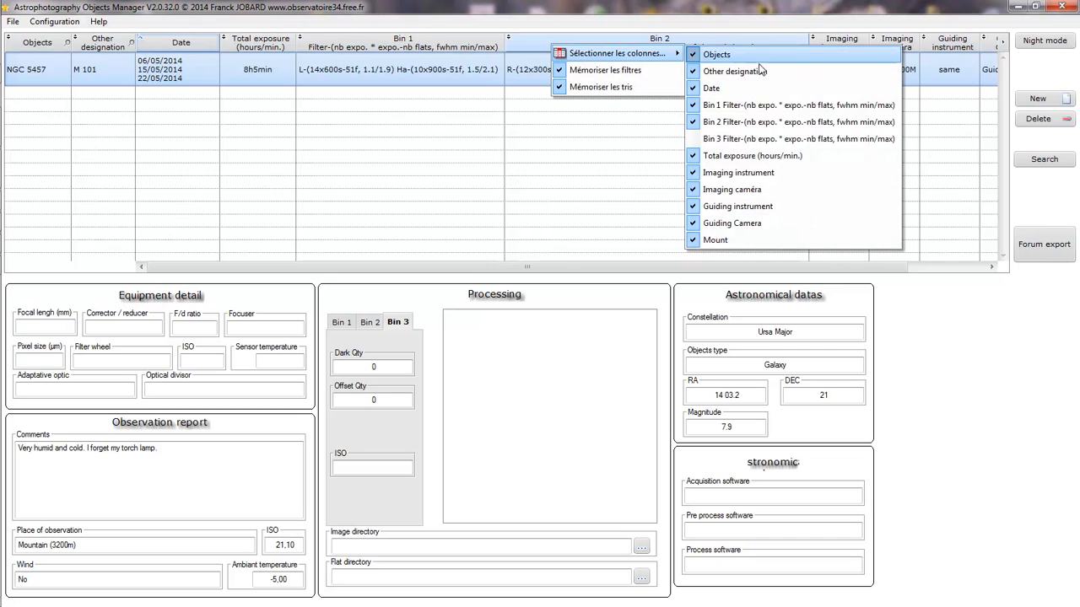
pyautogui.click(736, 138)
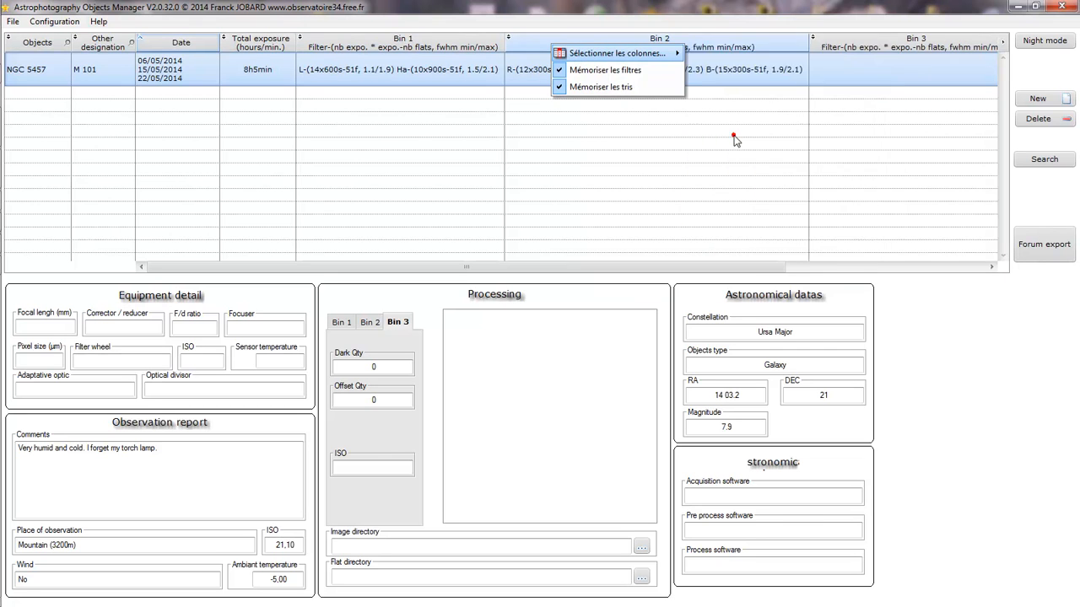
pyautogui.click(620, 268)
pyautogui.moveTo(739, 266); pyautogui.dragTo(833, 267)
# - Remove the Bin 3 column from the objects table's display and fit the Date column width to its dates
pyautogui.rightClick(777, 48)
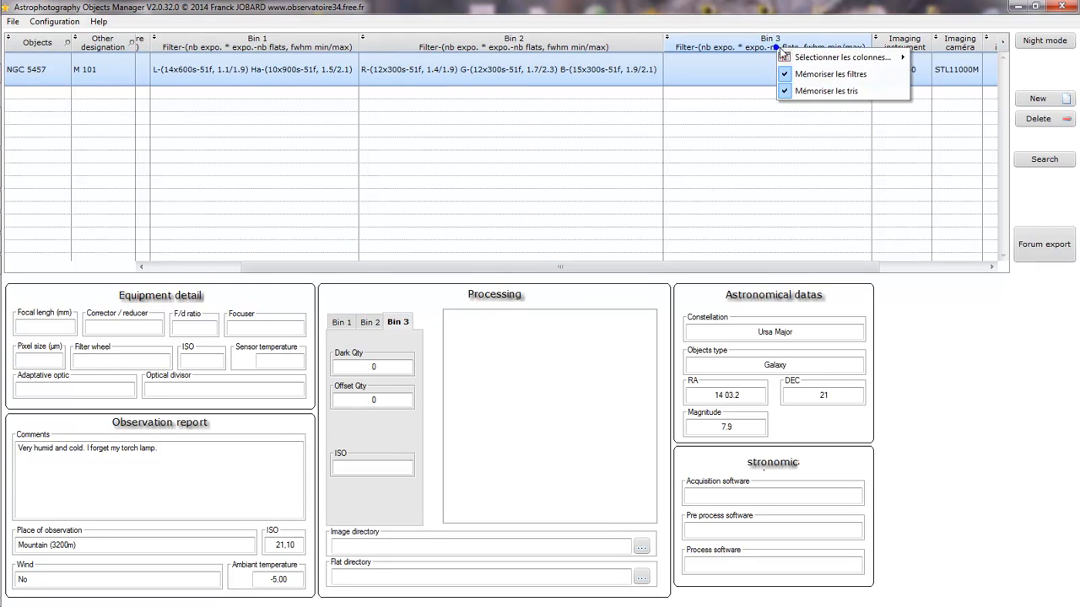
pyautogui.moveTo(811, 58)
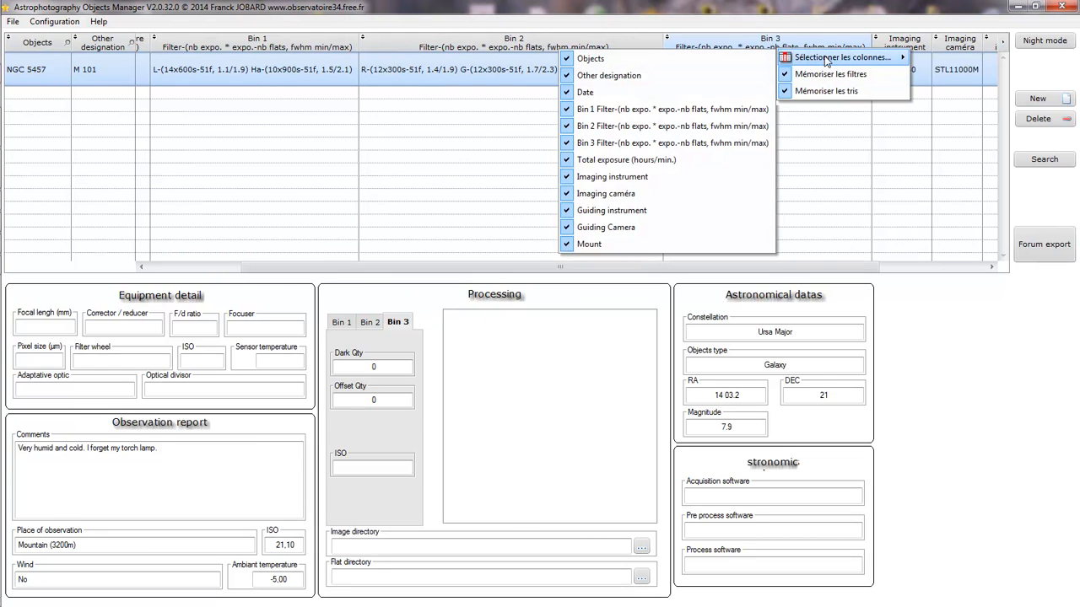
pyautogui.click(662, 143)
pyautogui.moveTo(599, 272); pyautogui.dragTo(431, 275)
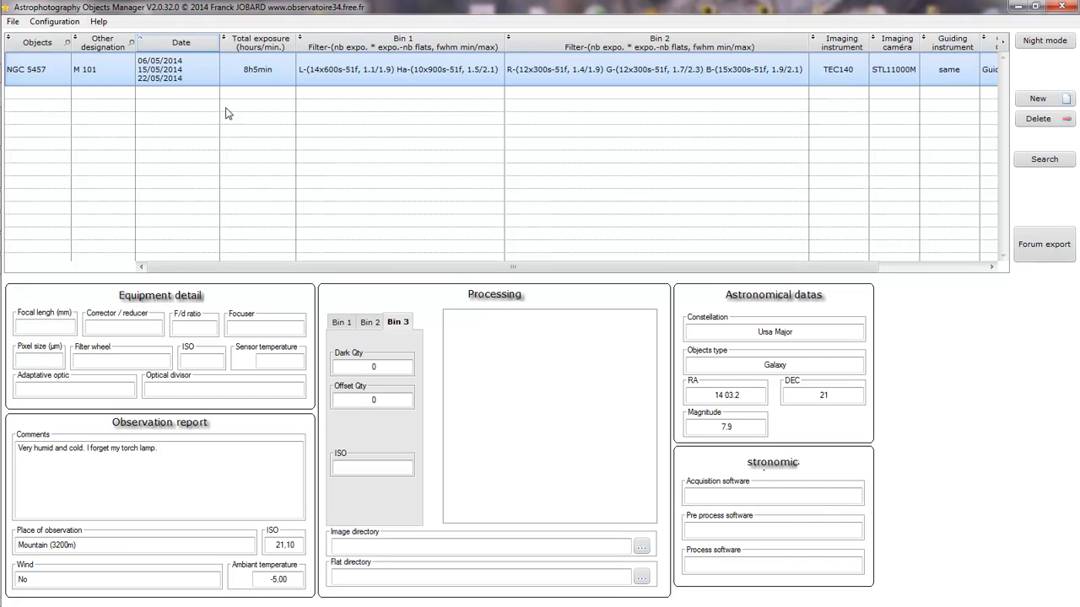
pyautogui.doubleClick(222, 45)
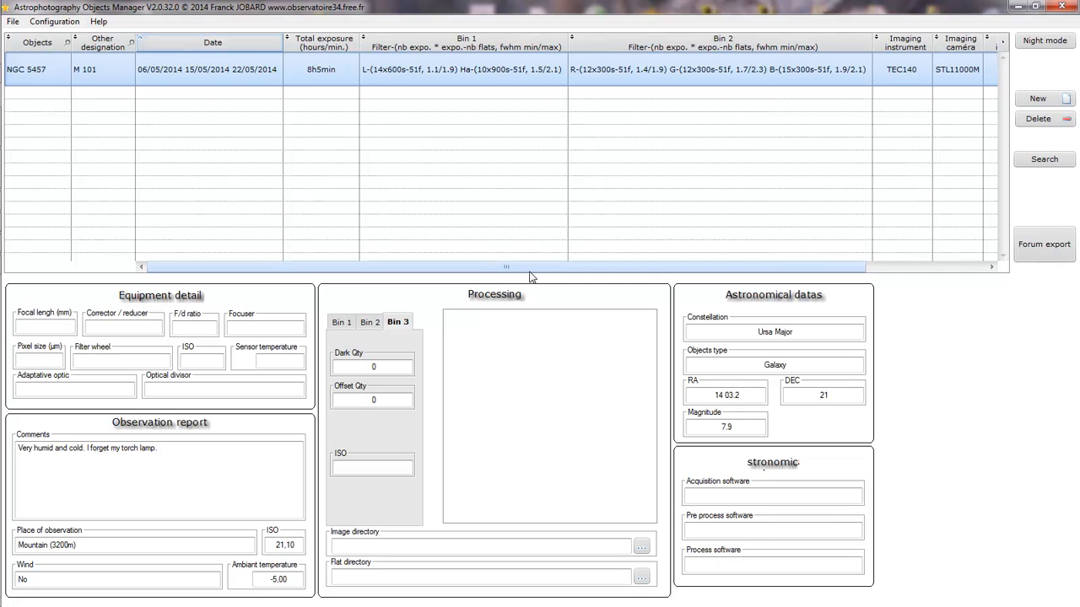
# - Select the NGC 5457 record and review its dark, offset and ISO details for Bin 1, Bin 2 and Bin 3
pyautogui.click(317, 74)
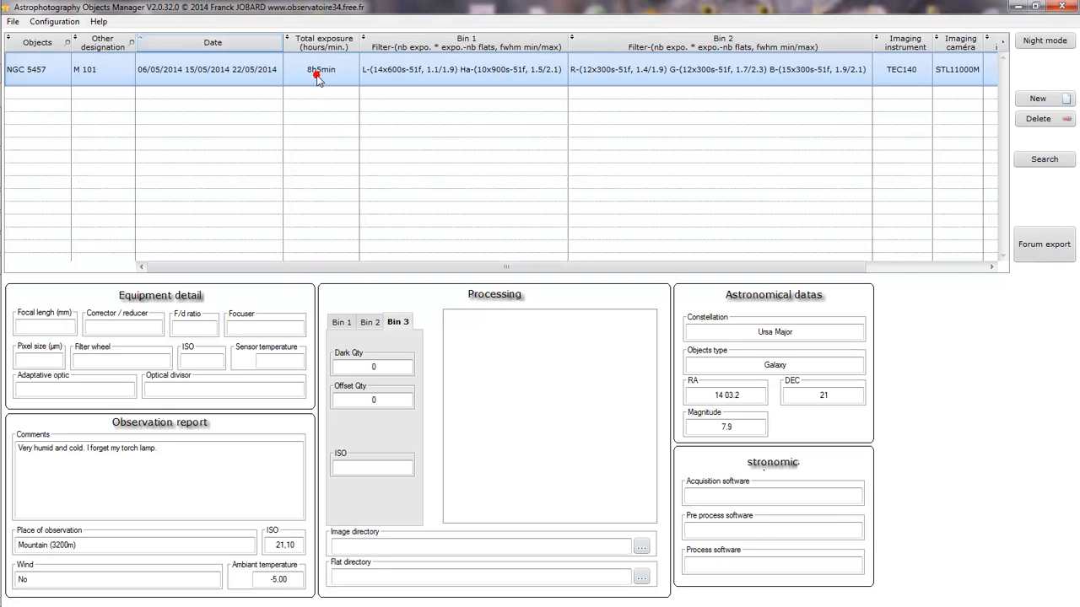
pyautogui.click(344, 326)
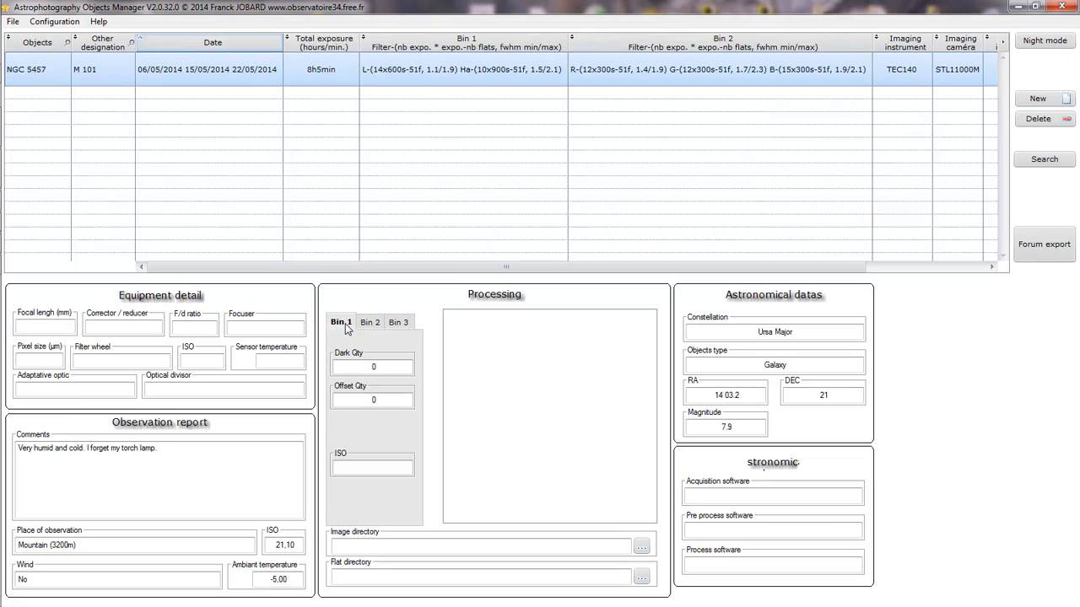
pyautogui.click(370, 323)
pyautogui.click(213, 72)
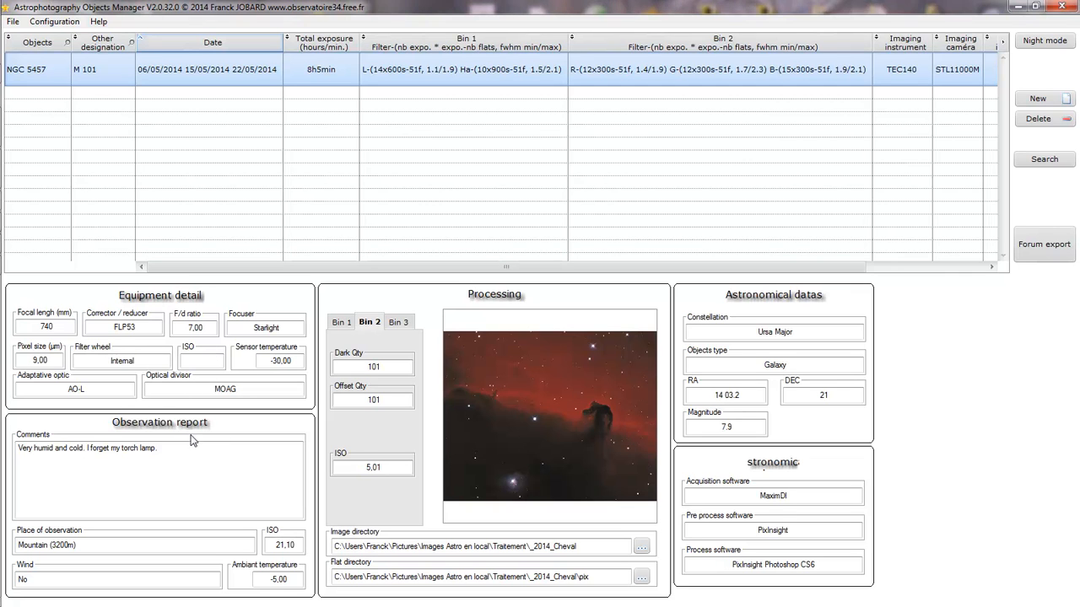
pyautogui.click(342, 322)
pyautogui.click(370, 323)
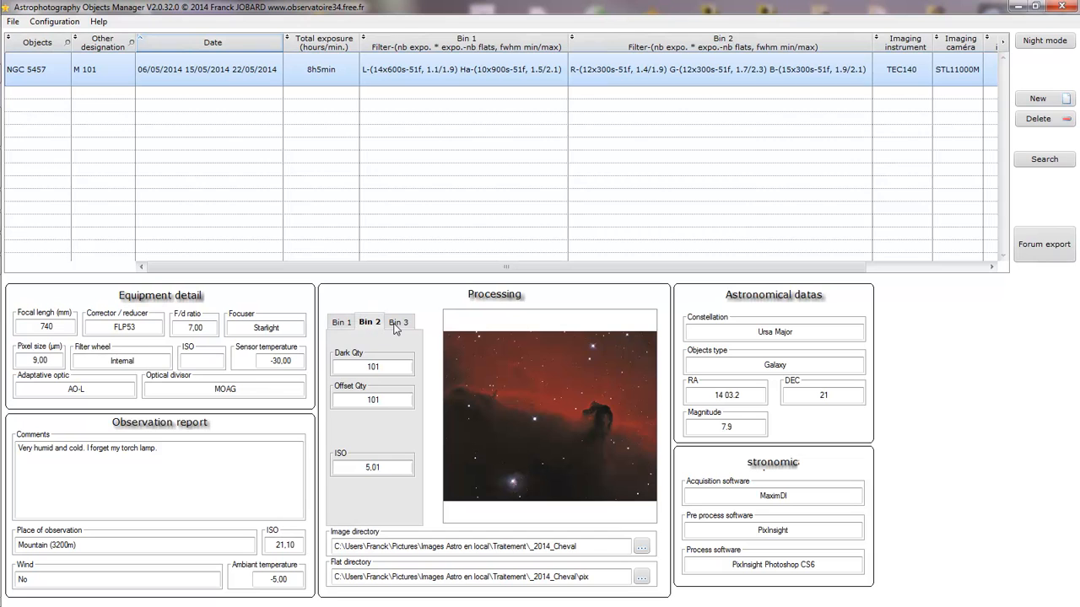
pyautogui.click(398, 322)
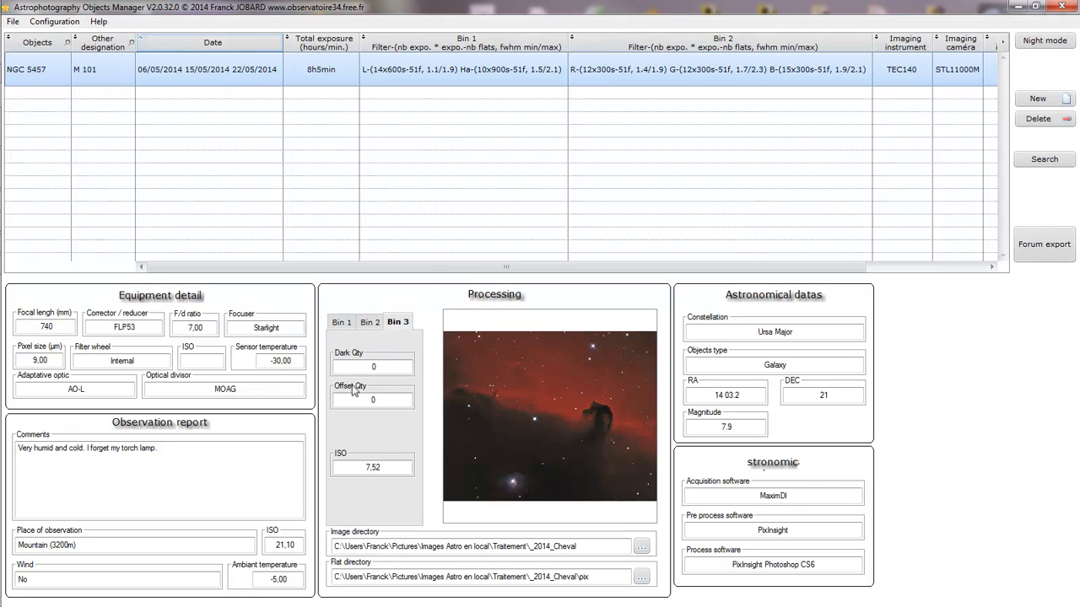
pyautogui.click(341, 322)
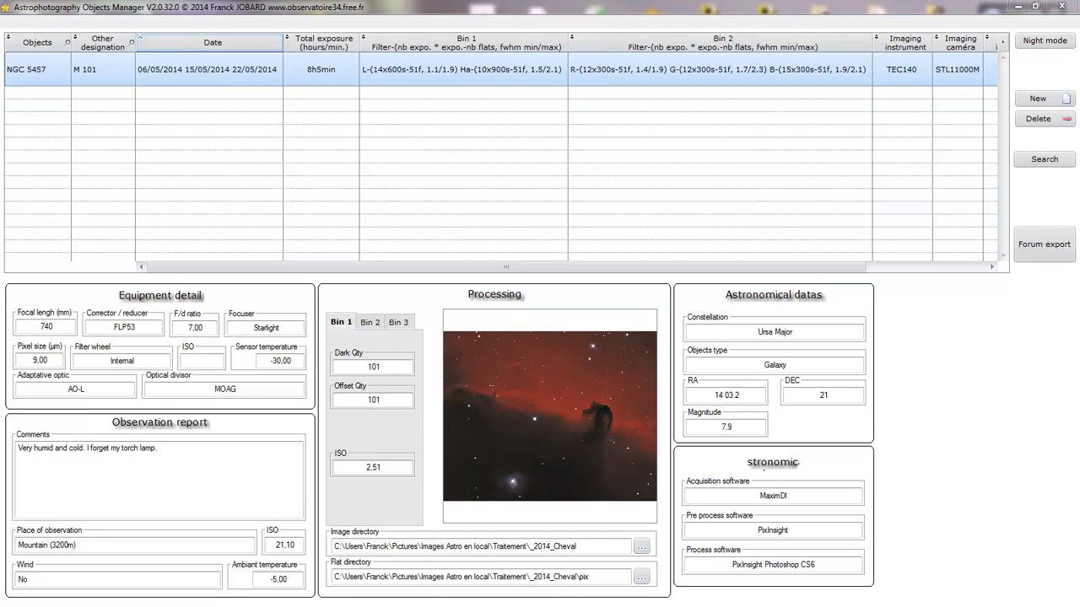
# - Open the record's image directory _2014_Cheval and flat directory pix to view their files, and return to the objects table
pyautogui.click(643, 551)
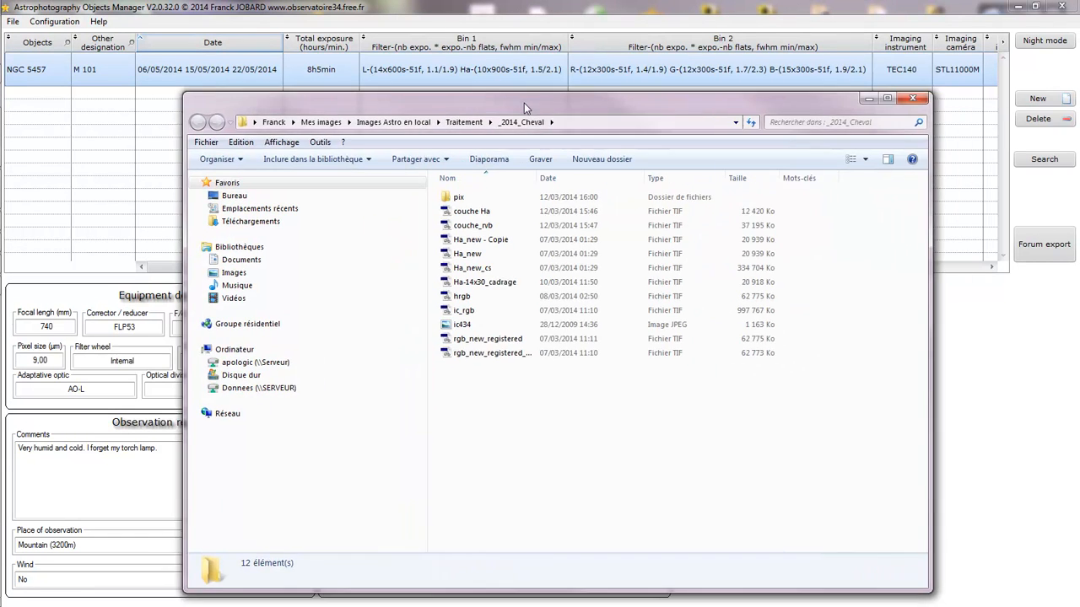
pyautogui.moveTo(524, 103); pyautogui.dragTo(561, 33)
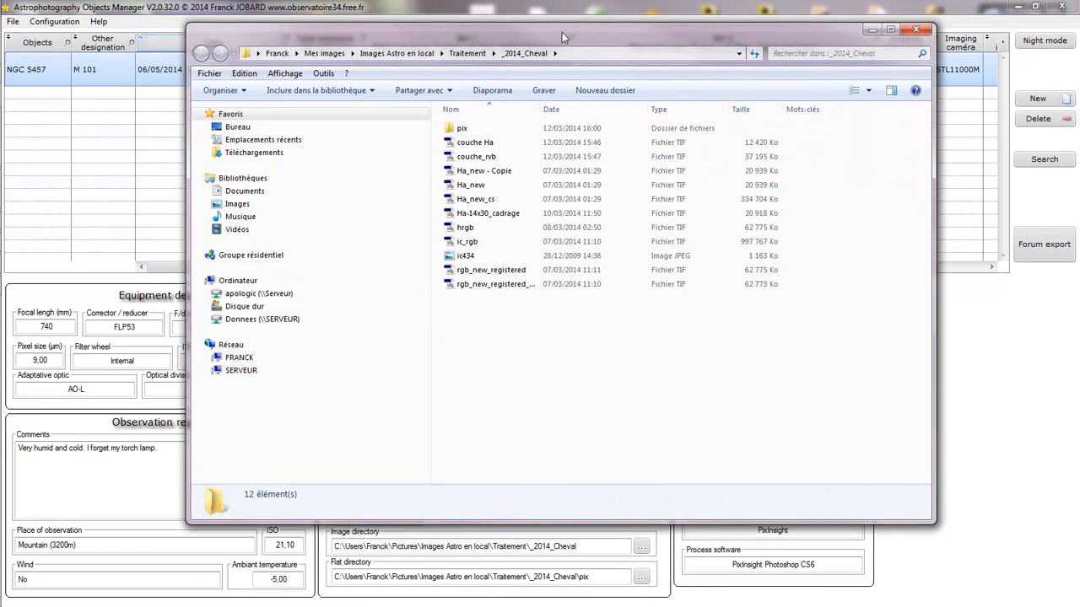
pyautogui.click(642, 580)
pyautogui.click(642, 580)
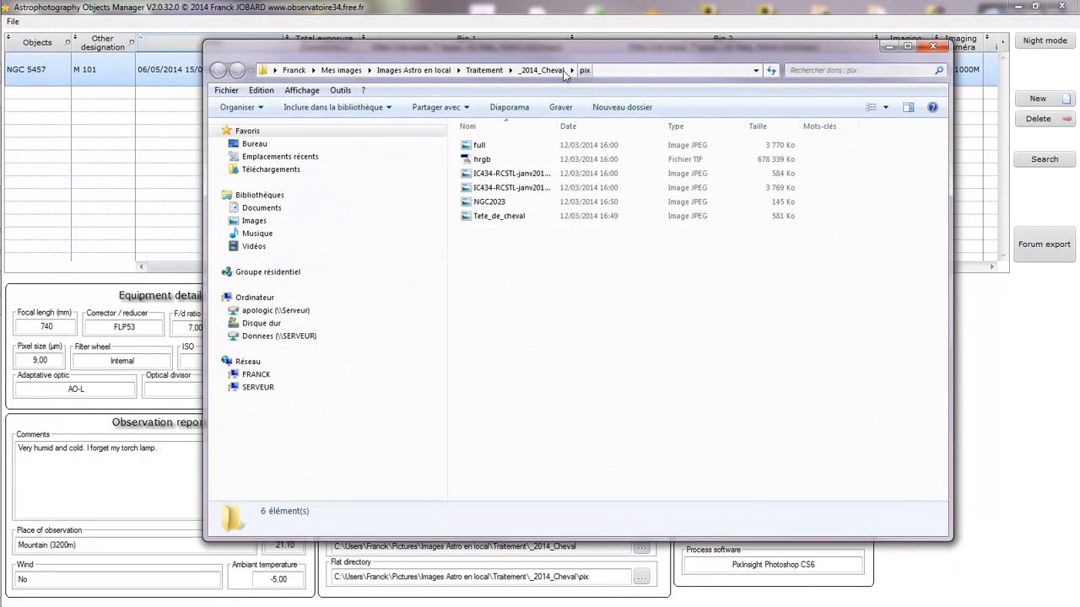
pyautogui.click(624, 8)
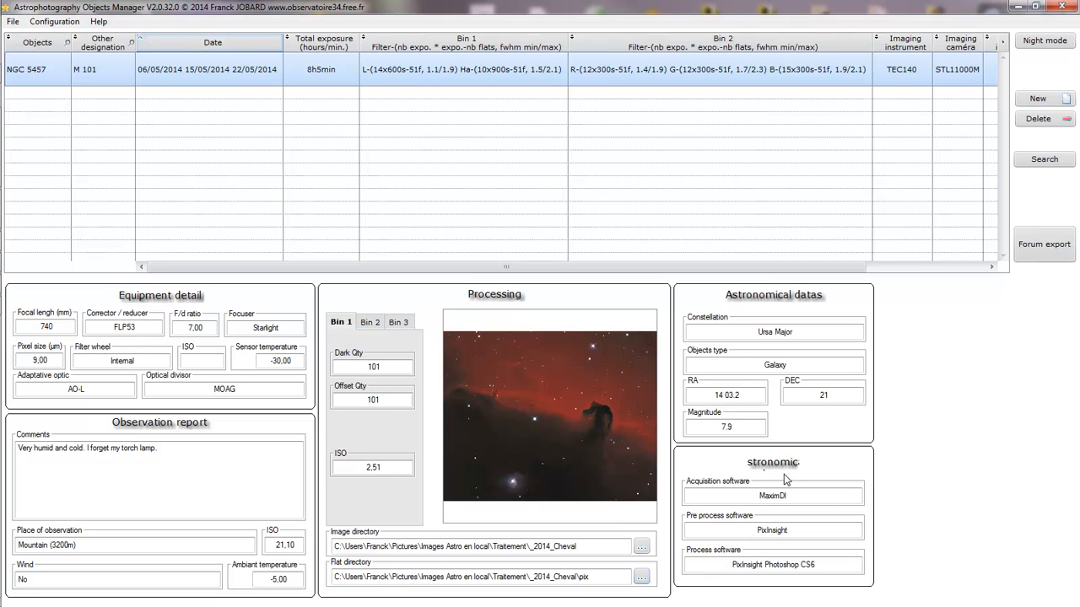
# - Reverse the objects table's sort order by Date, and restore the previous order
pyautogui.click(935, 268)
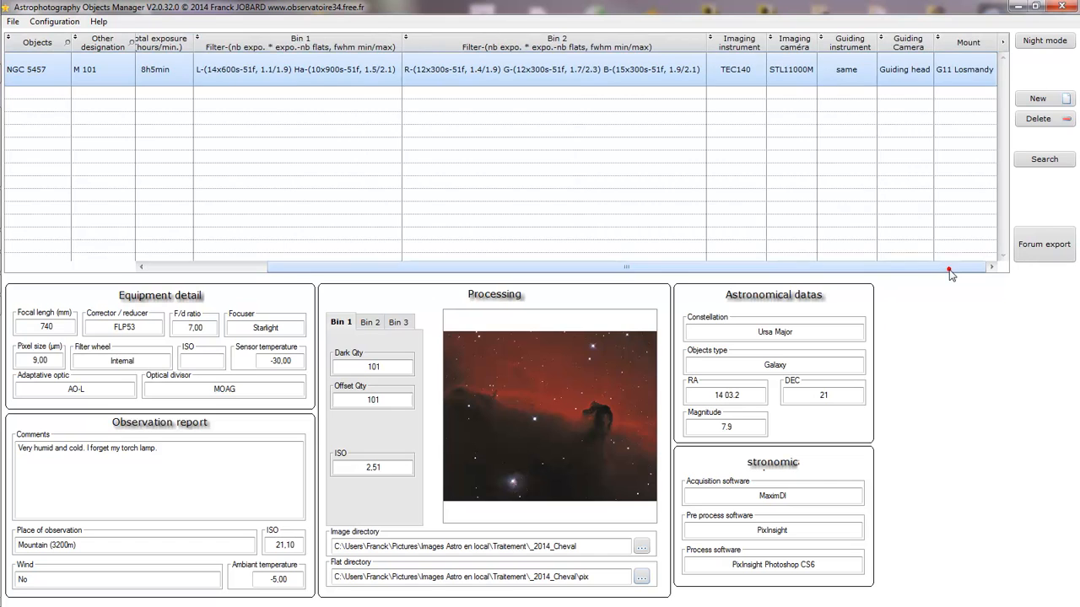
pyautogui.moveTo(950, 270); pyautogui.dragTo(494, 271)
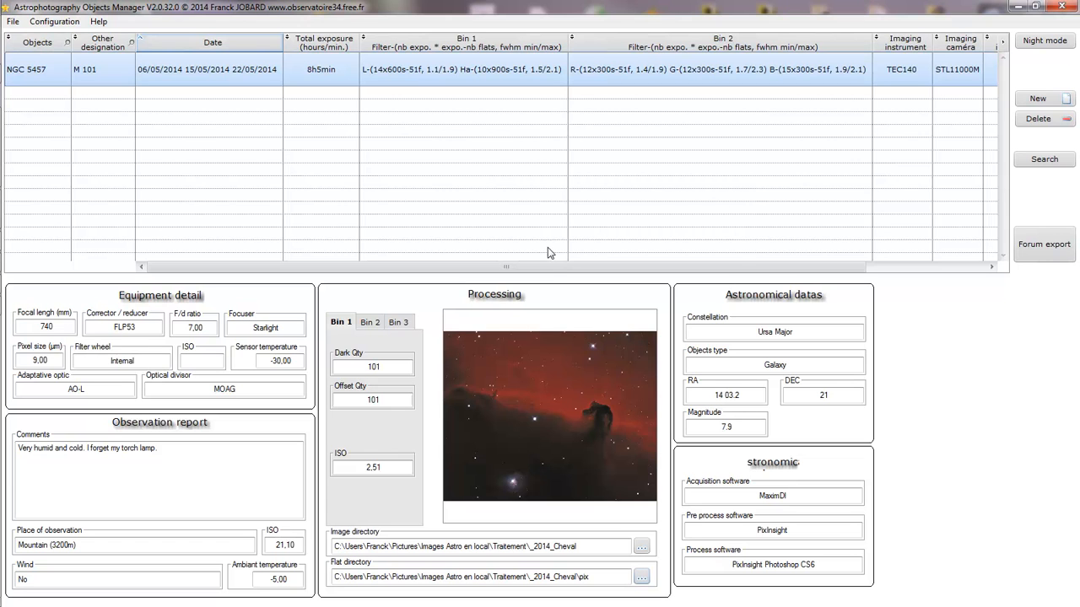
pyautogui.moveTo(543, 264); pyautogui.dragTo(377, 275)
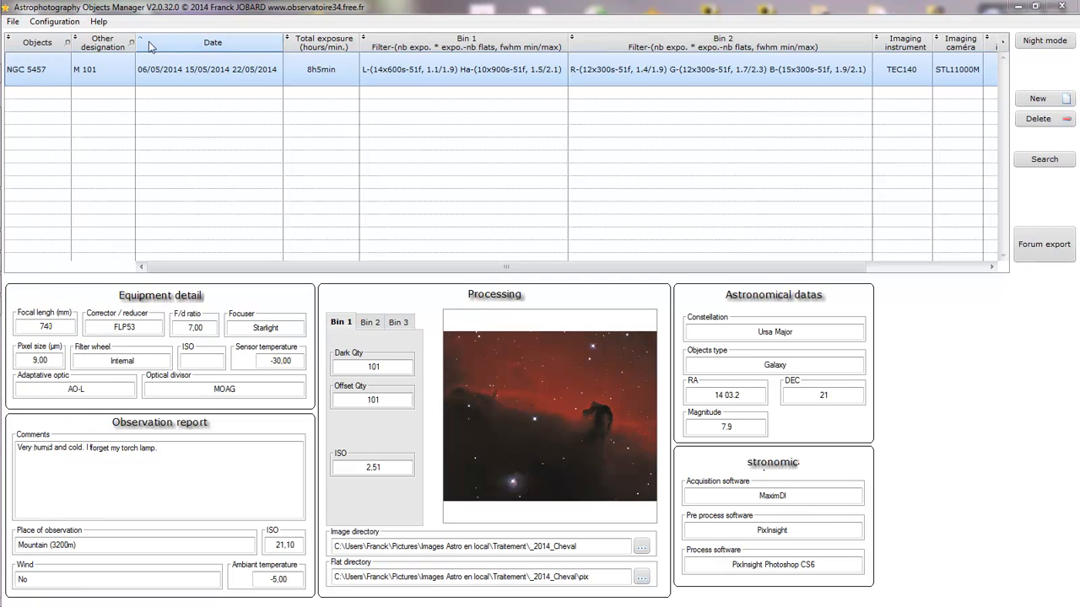
pyautogui.click(212, 49)
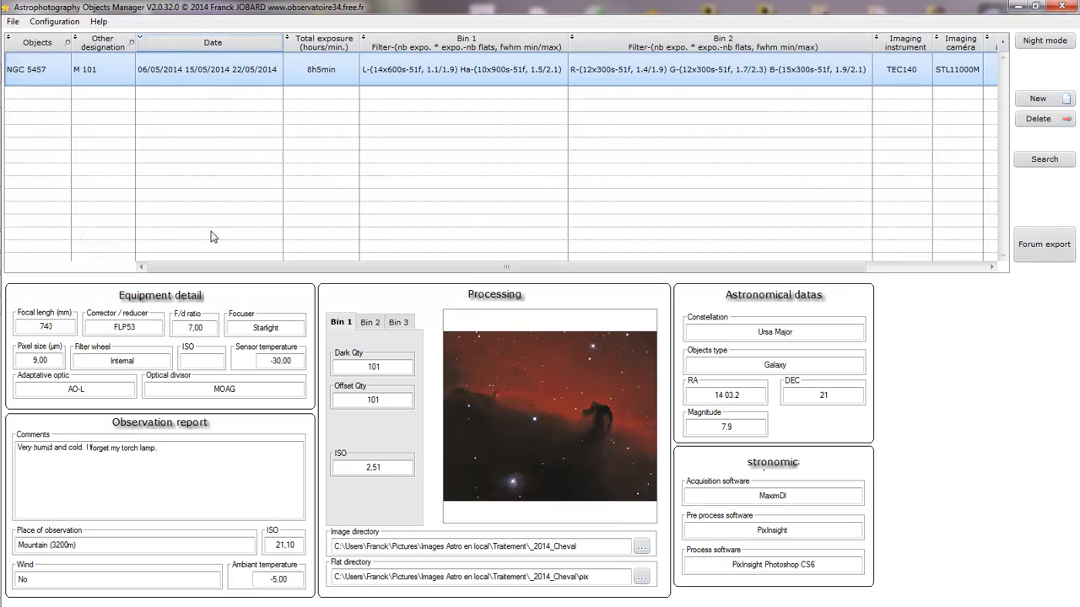
pyautogui.click(215, 43)
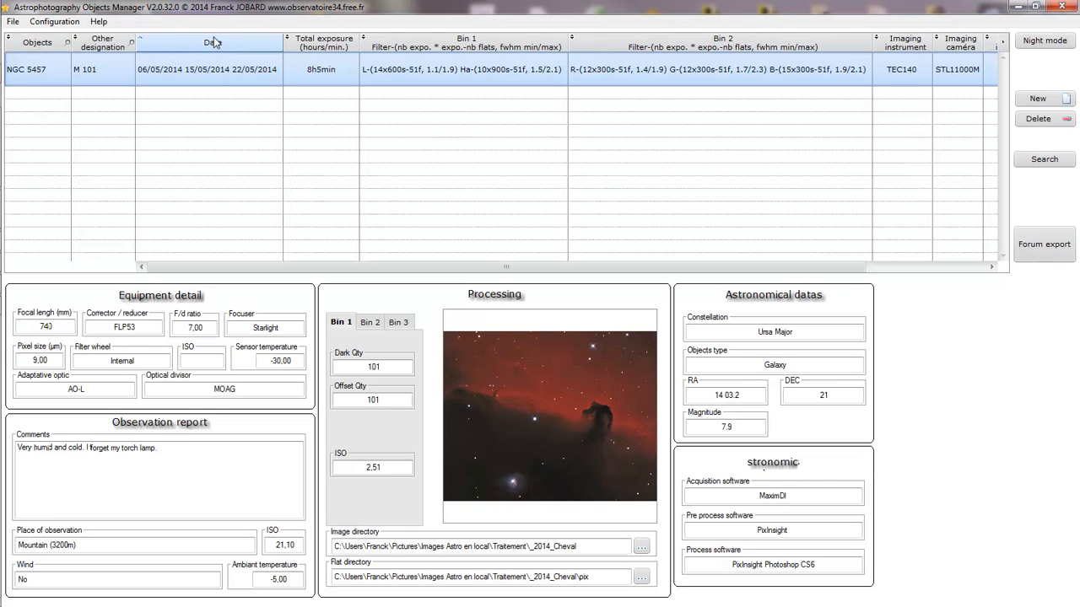